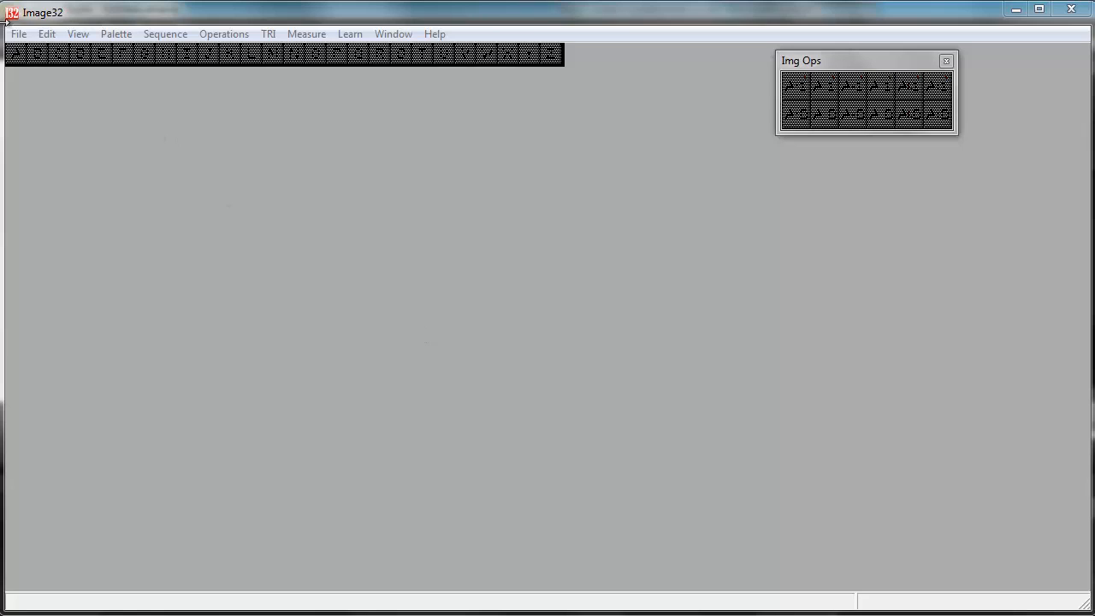
Step: Open the blob image from the Demo folder into image slot A
click(18, 34)
click(35, 54)
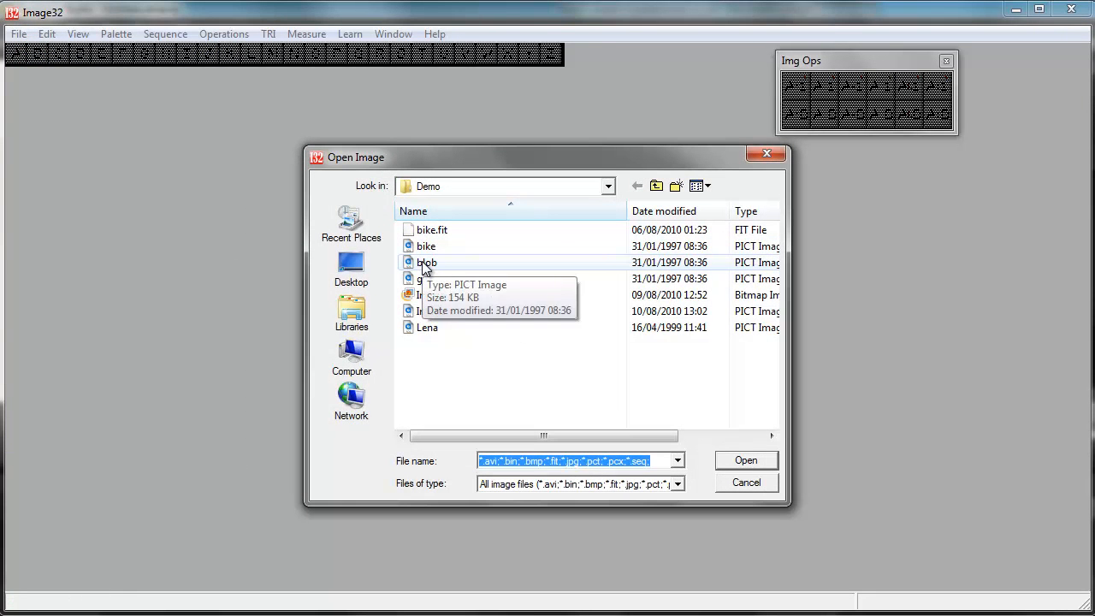
click(426, 263)
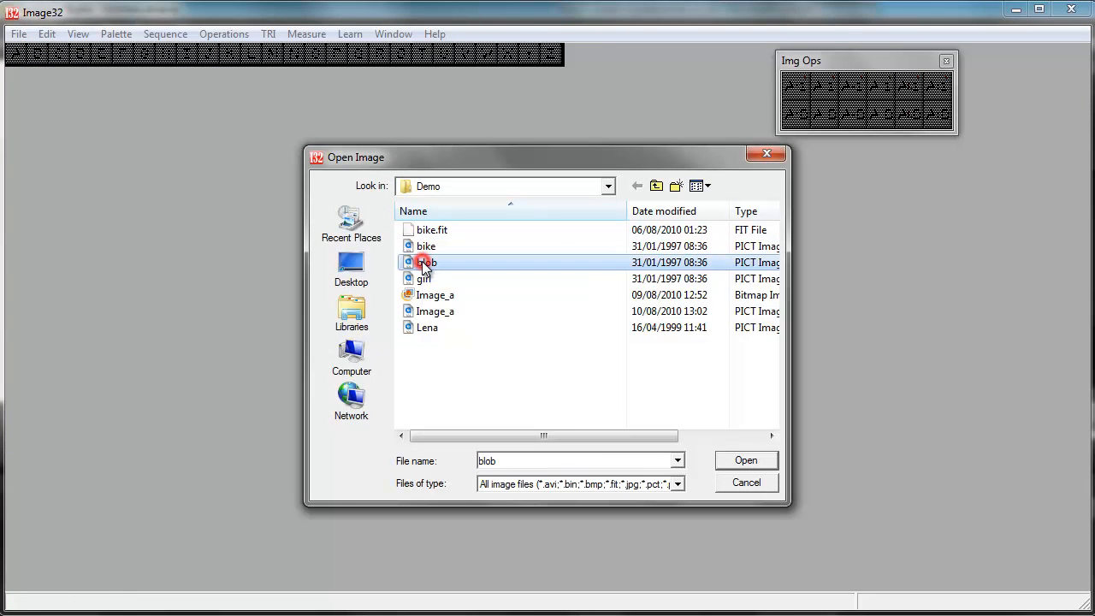
click(746, 461)
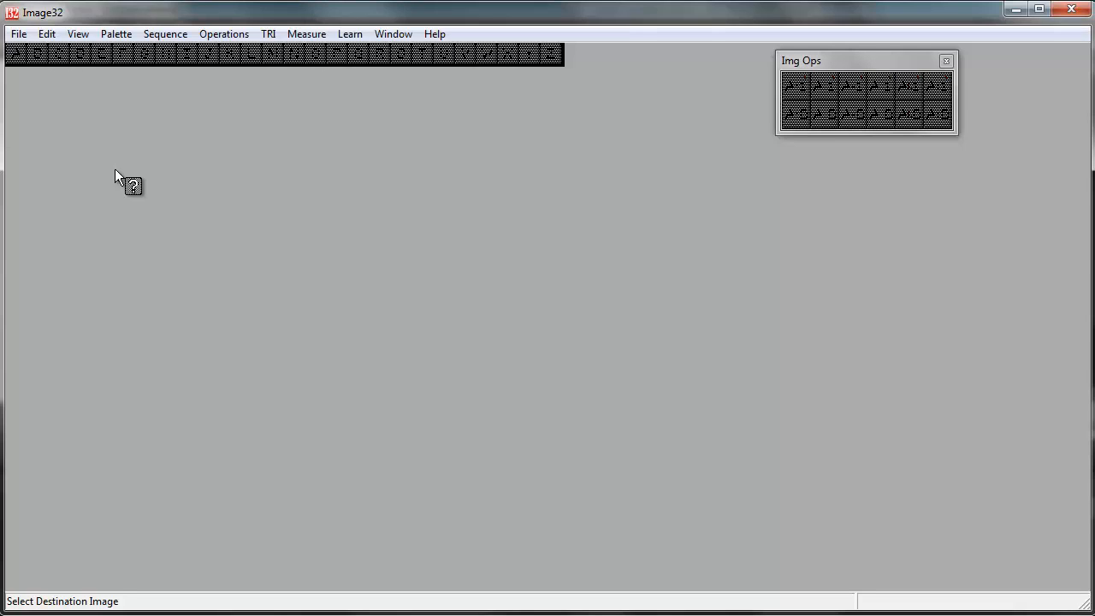
click(19, 57)
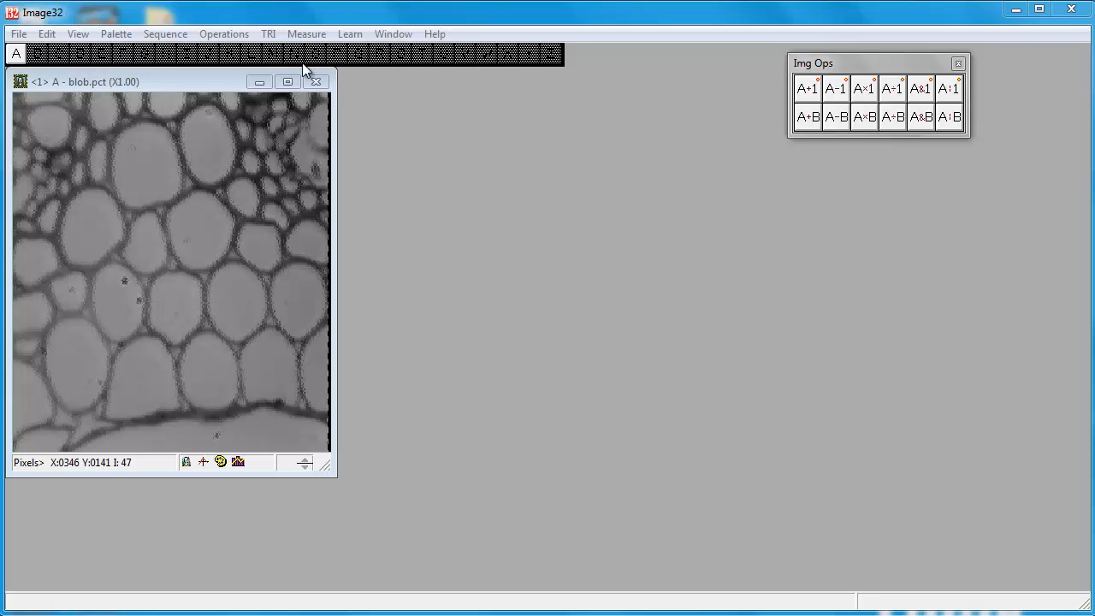
Step: Add a constant of 50 to image A, output it to slot B, and place the result beside the original
click(225, 36)
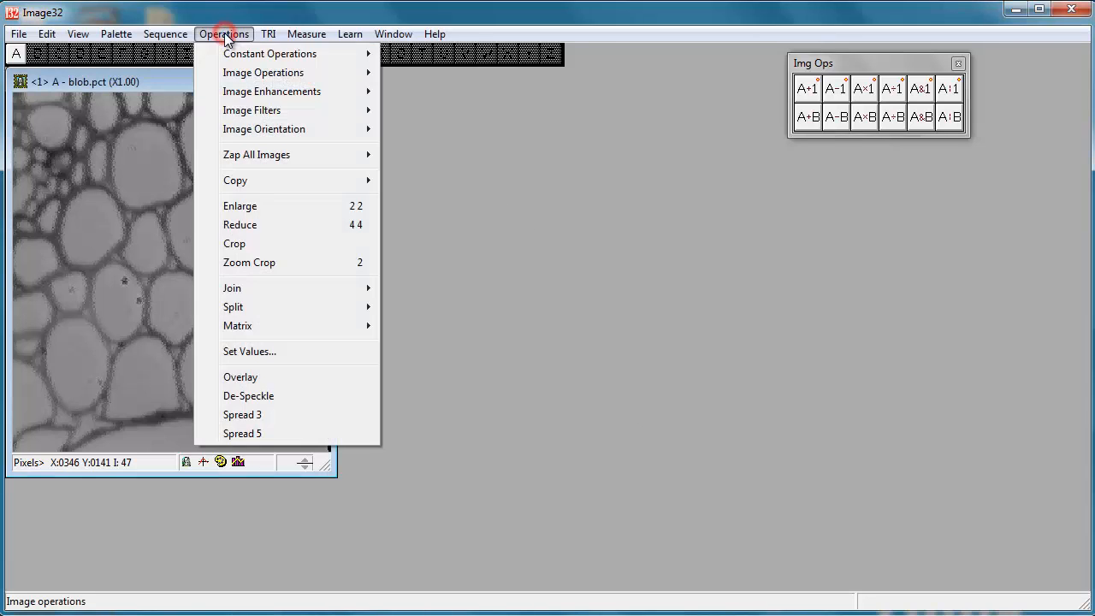
mouse_move(231, 55)
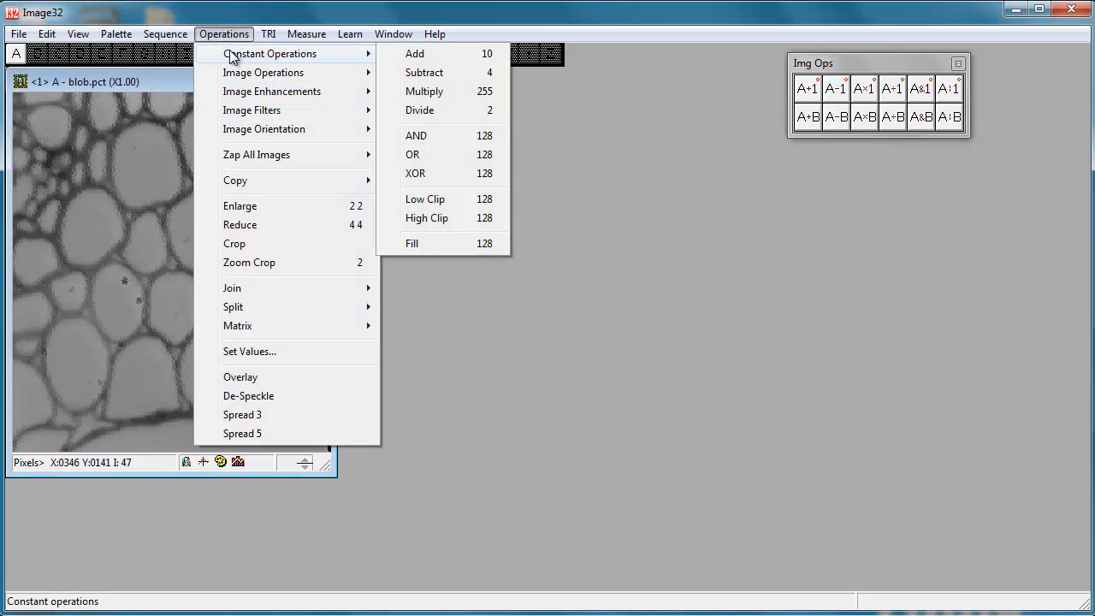
click(435, 61)
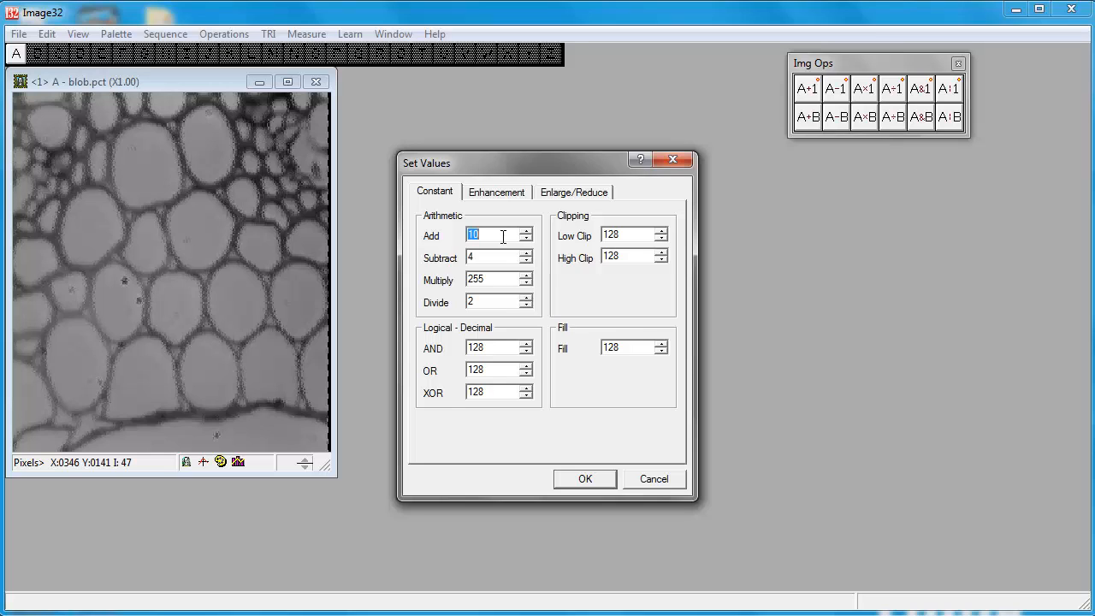
text(50)
click(582, 479)
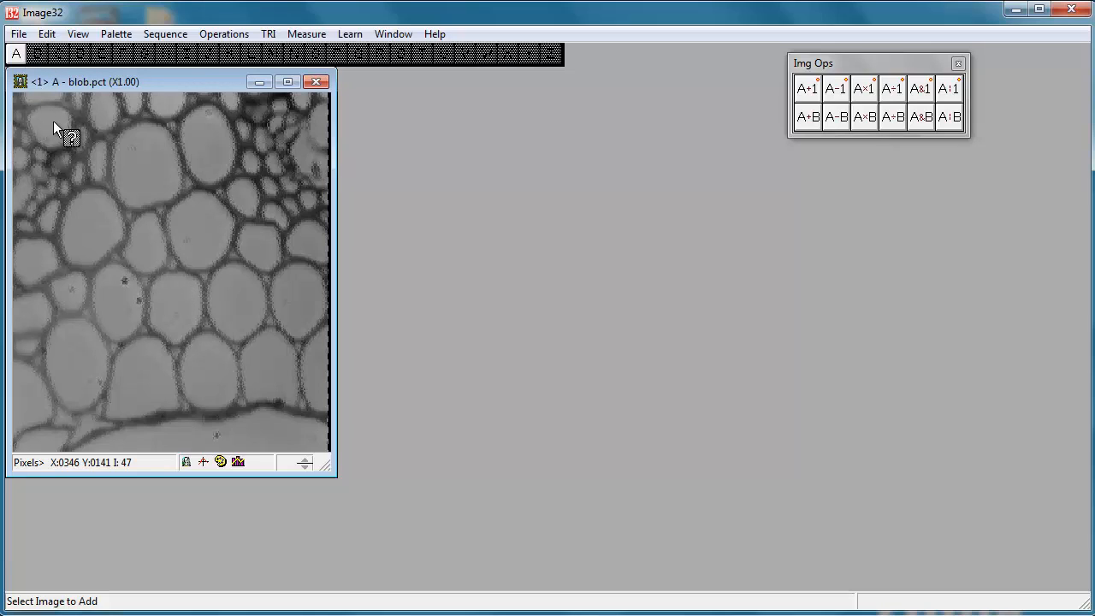
click(92, 178)
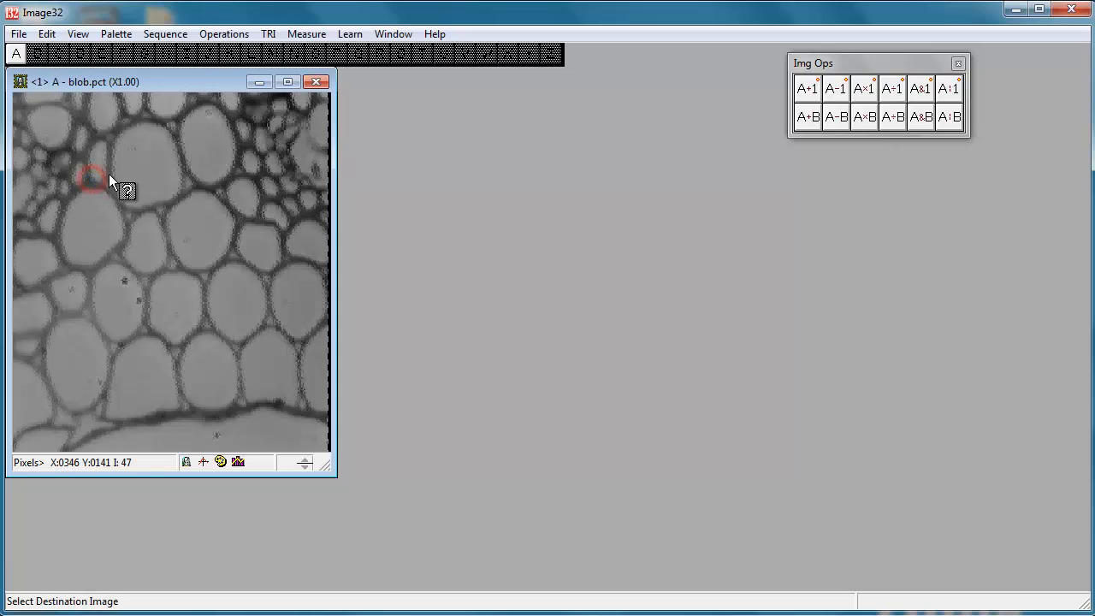
click(38, 53)
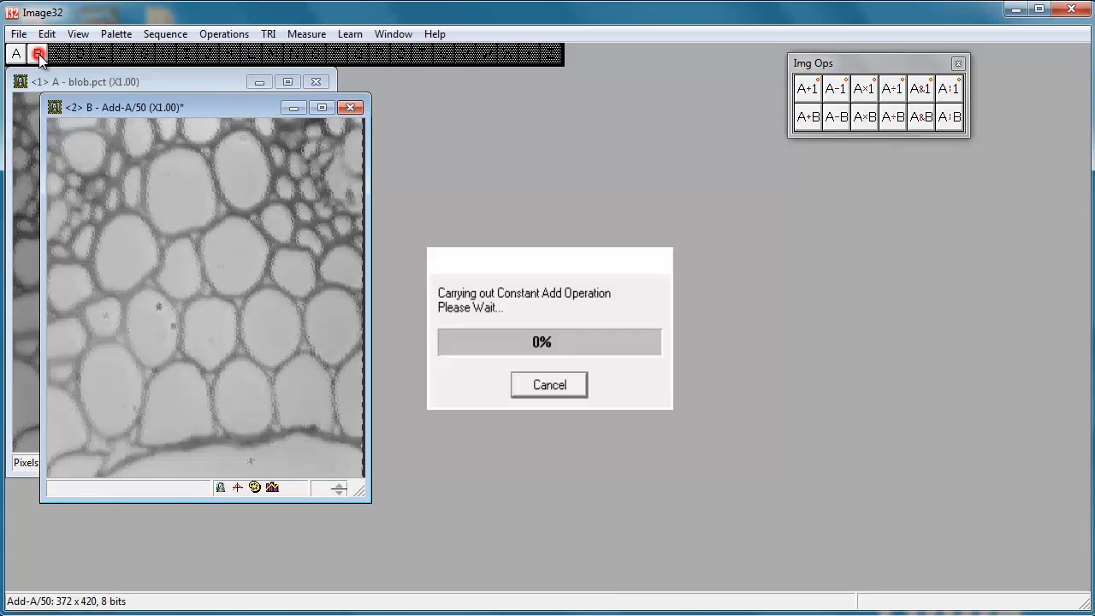
drag(140, 118, 404, 84)
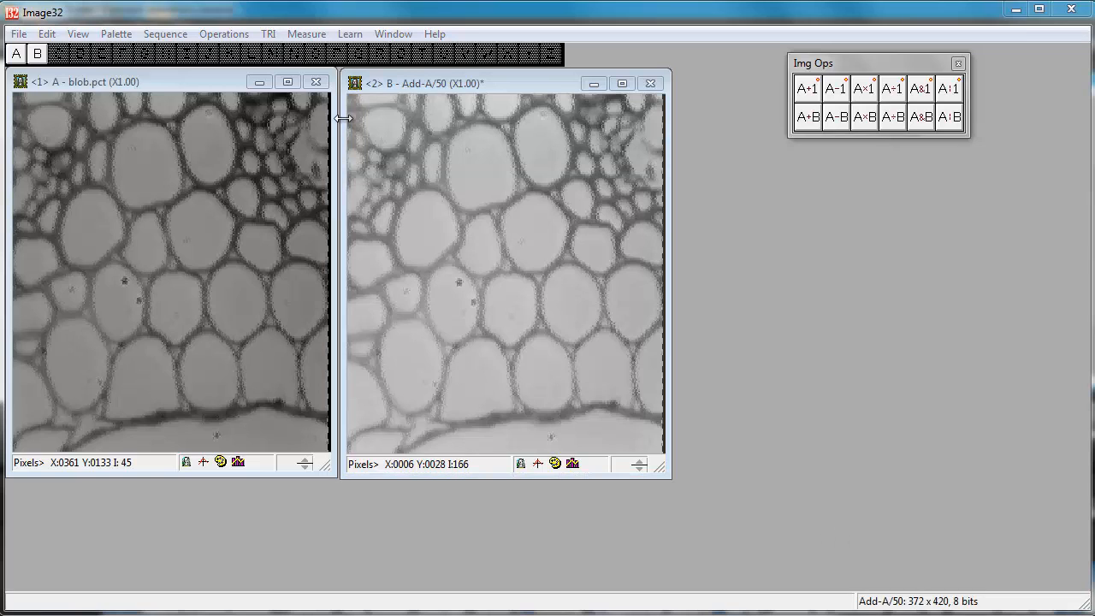
Step: Discard image B and replace it with image A minus a constant of 50, placed beside the original
click(39, 53)
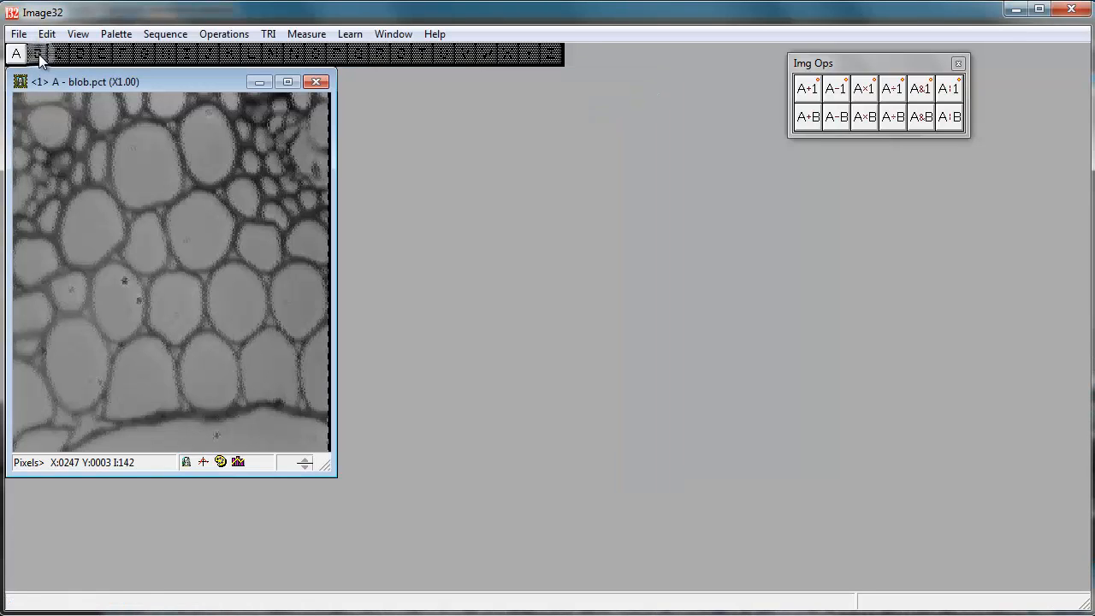
click(205, 37)
mouse_move(252, 53)
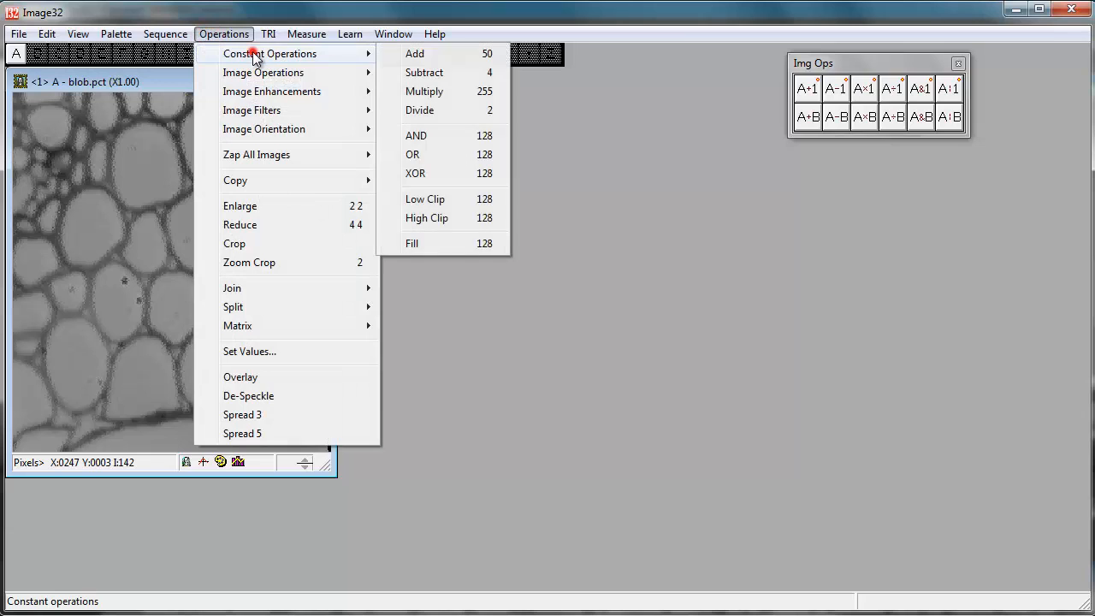
click(470, 73)
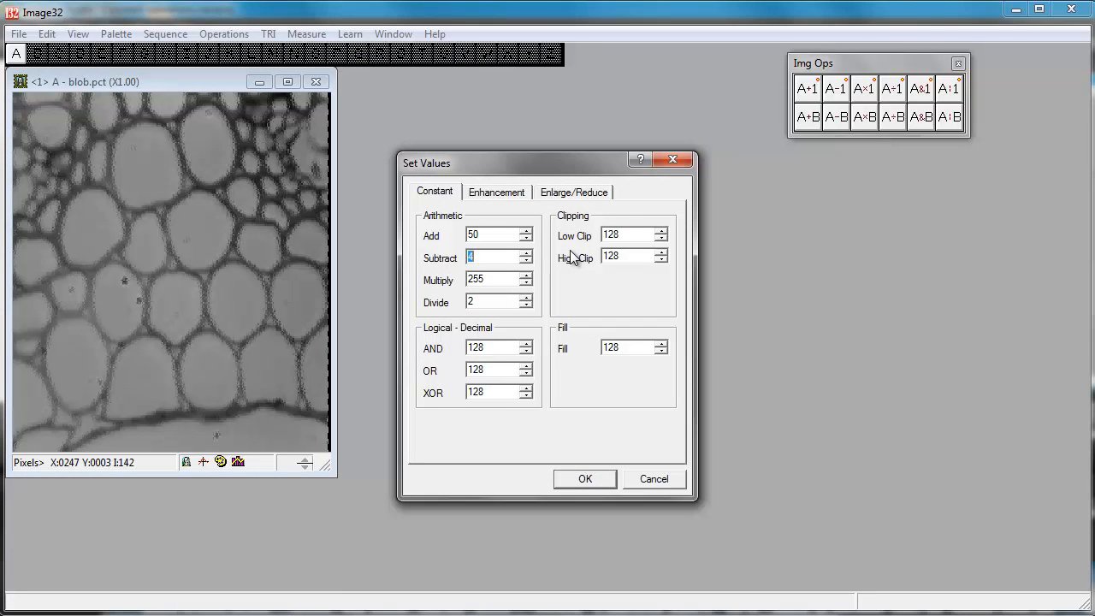
text(50)
click(589, 483)
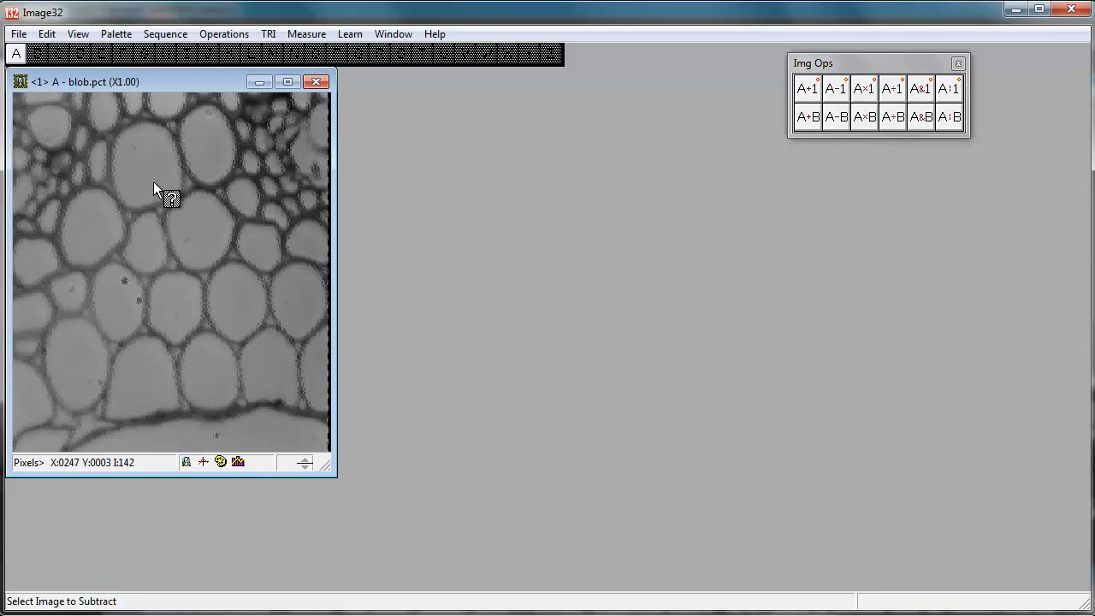
click(119, 174)
click(40, 55)
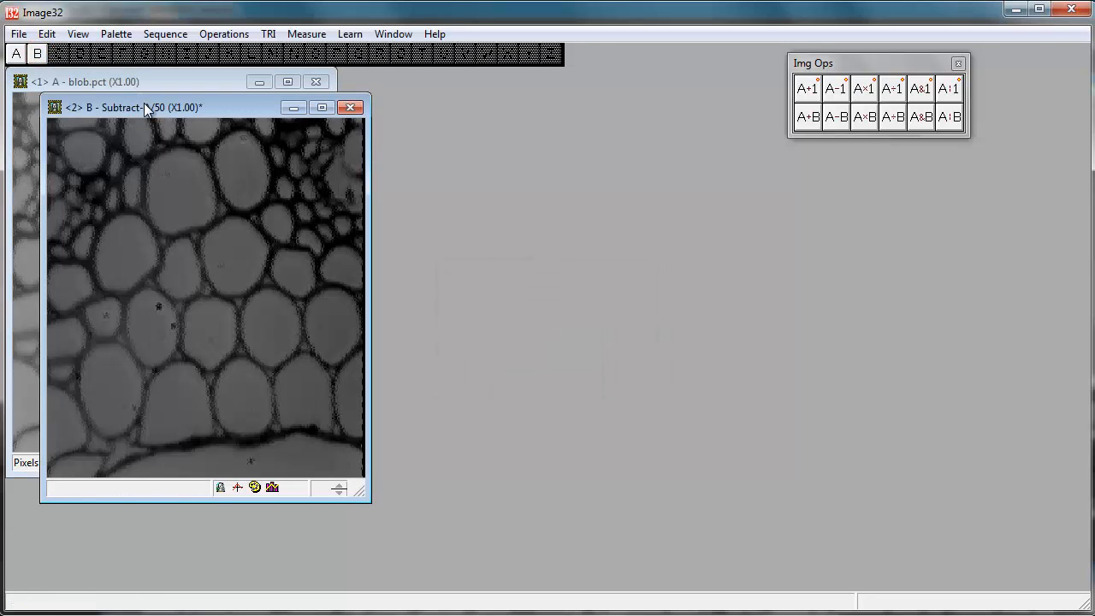
drag(144, 107, 443, 79)
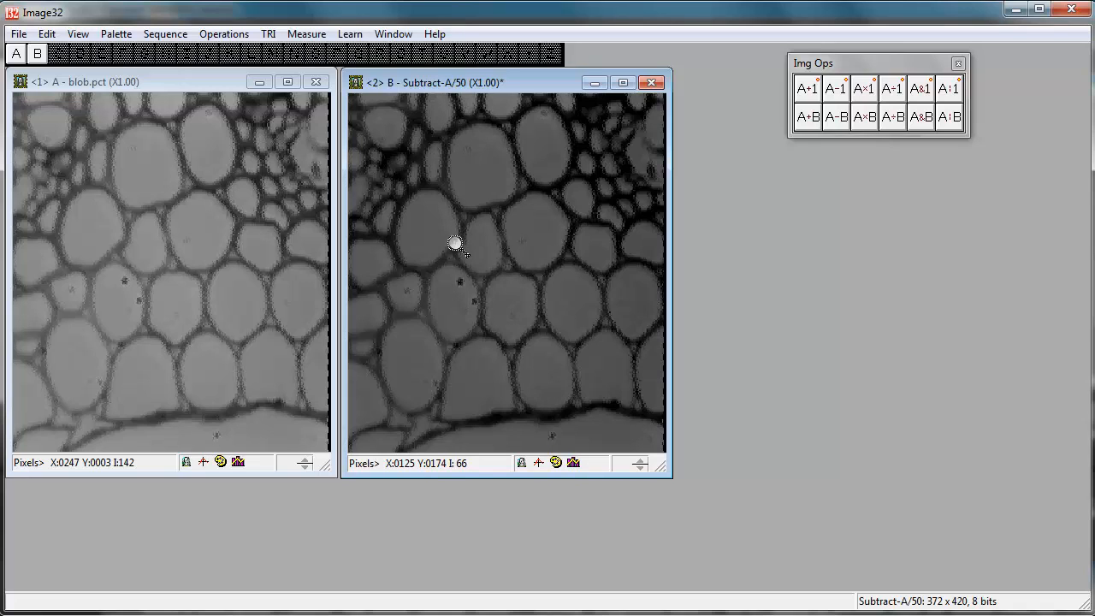
Step: Multiply image A by a constant of 5 into slot C and move the result away from the original
click(242, 36)
mouse_move(247, 57)
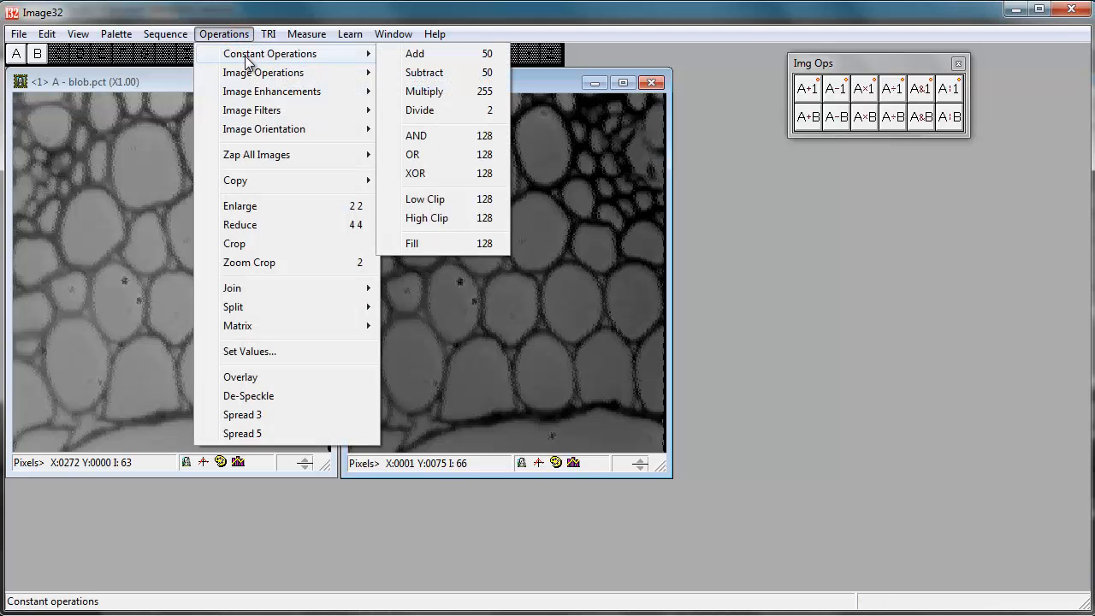
click(421, 92)
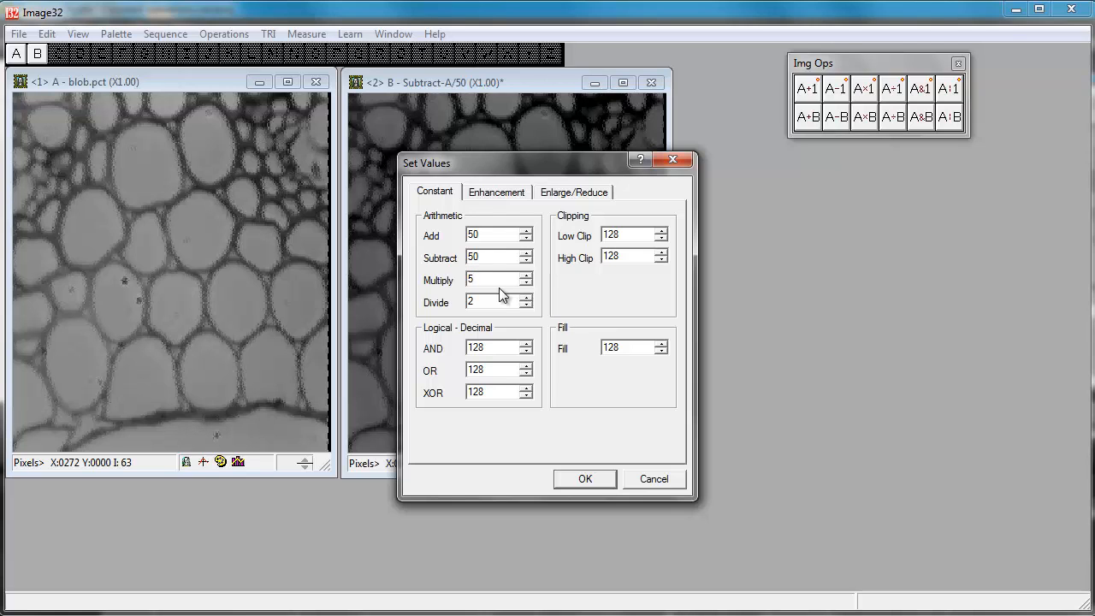
click(583, 481)
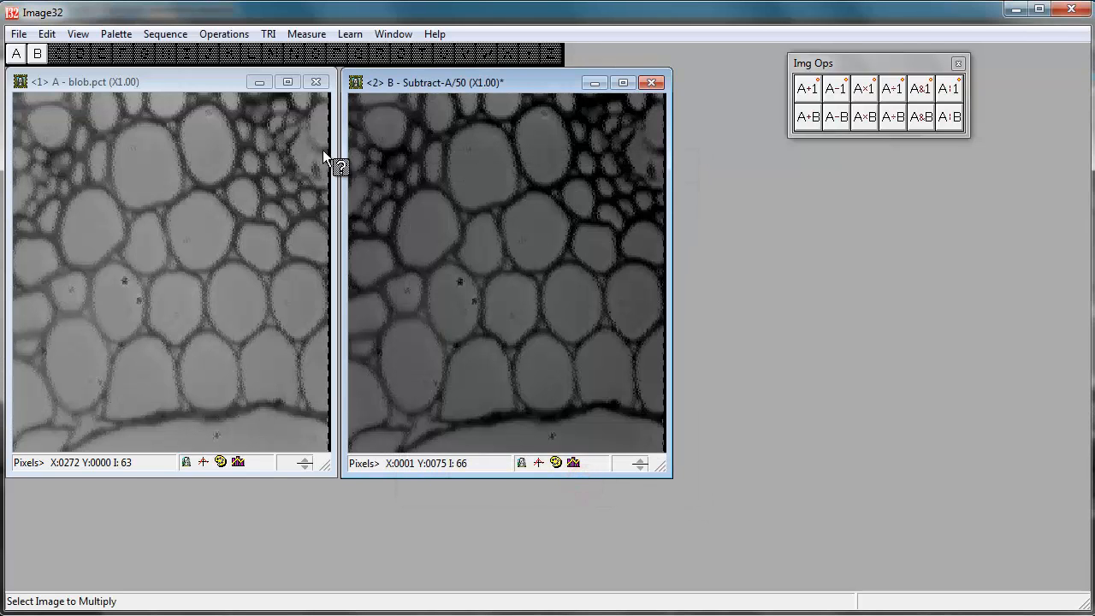
click(18, 54)
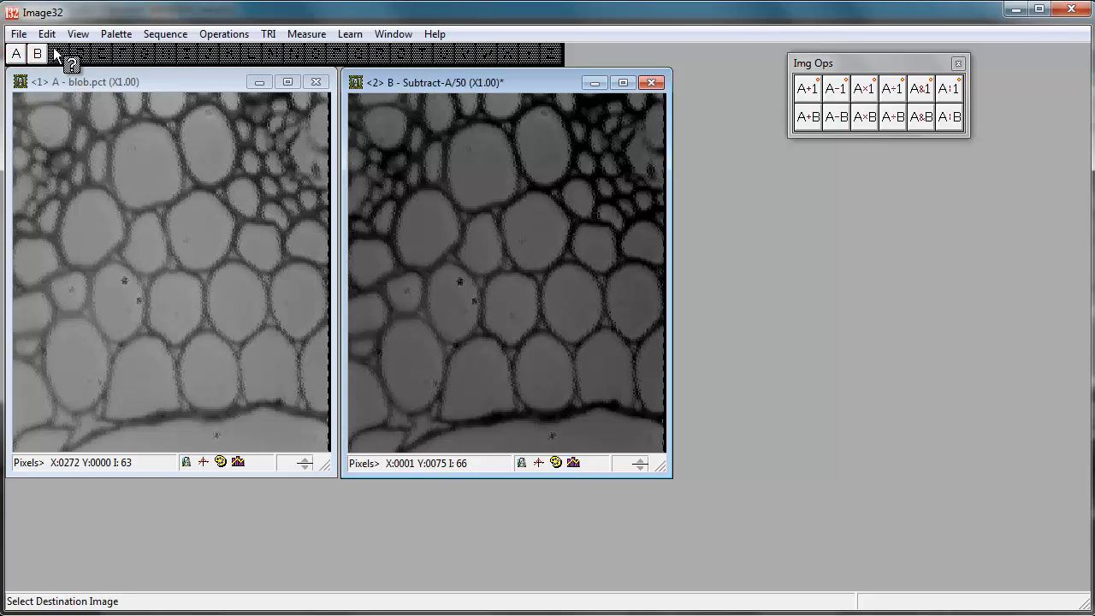
click(59, 55)
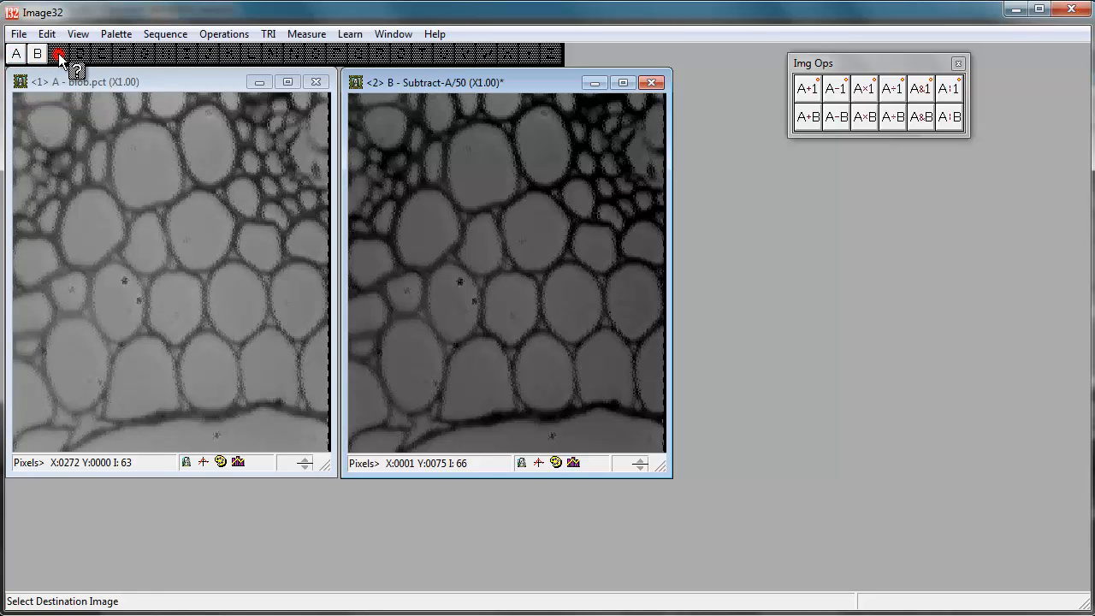
drag(165, 129, 435, 165)
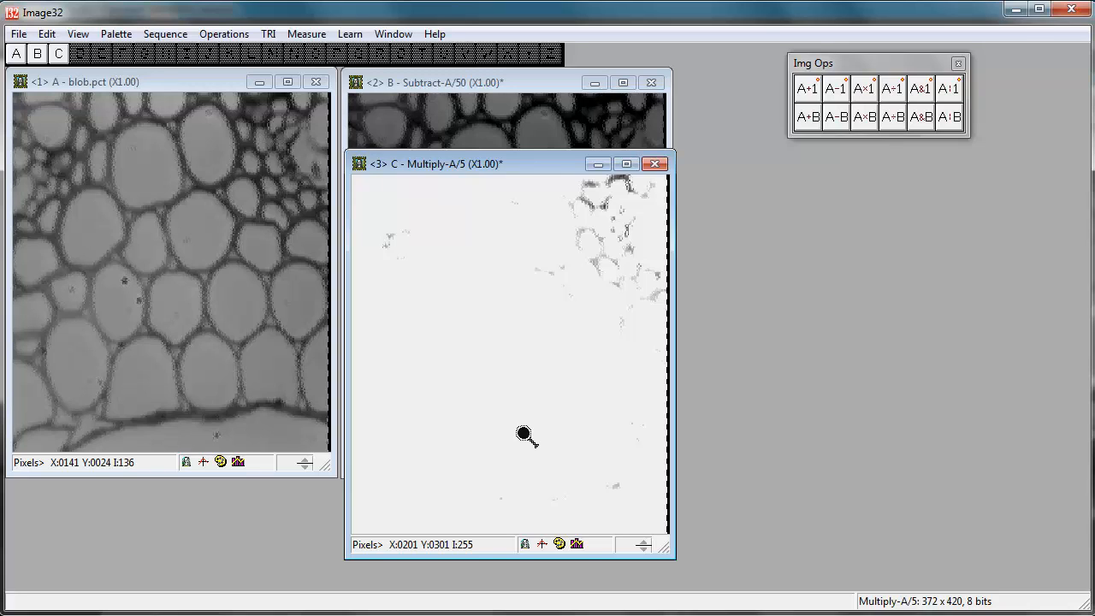
Step: Convert image A to 16-bit by copying it onto itself
click(228, 37)
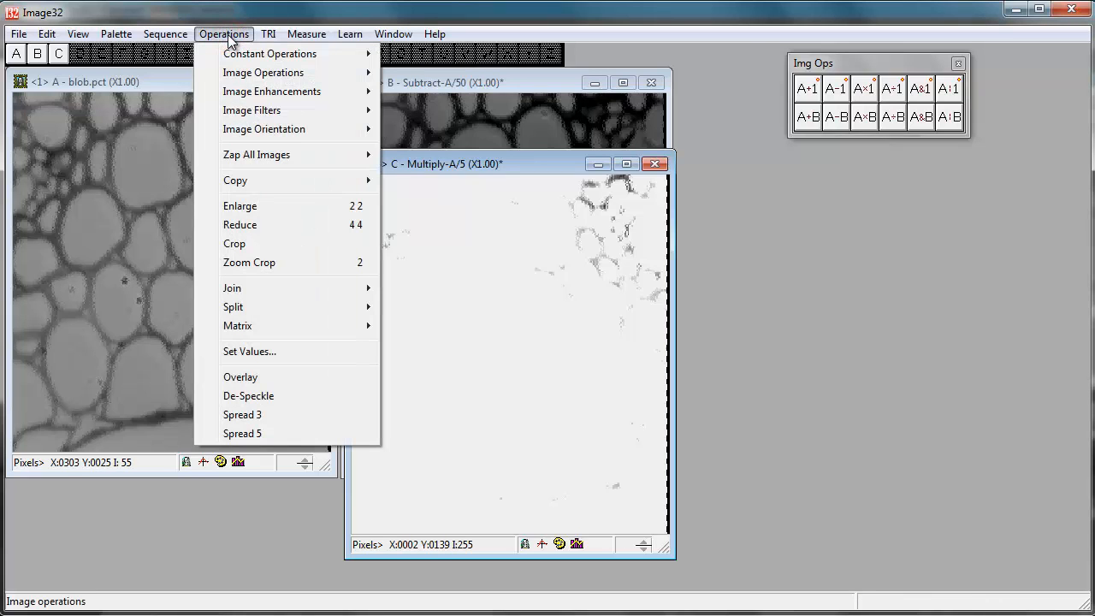
click(250, 182)
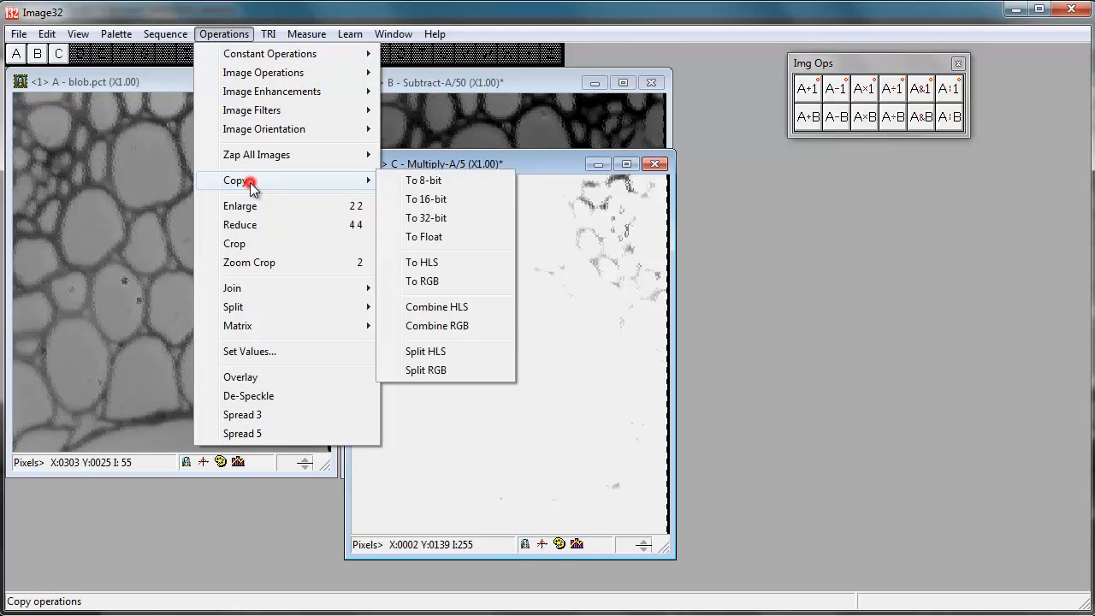
click(425, 200)
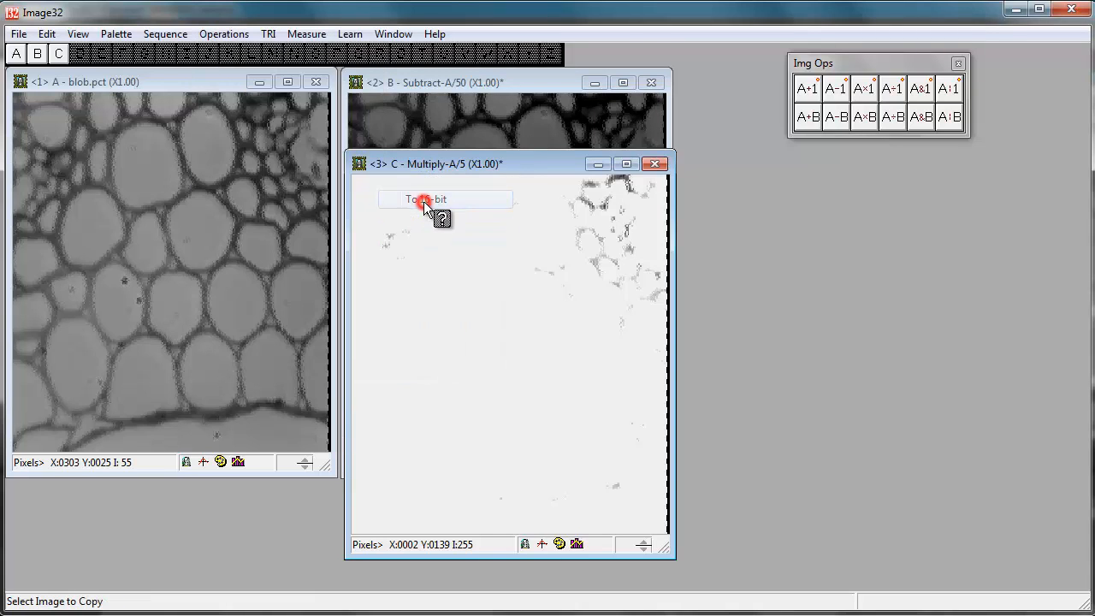
click(91, 154)
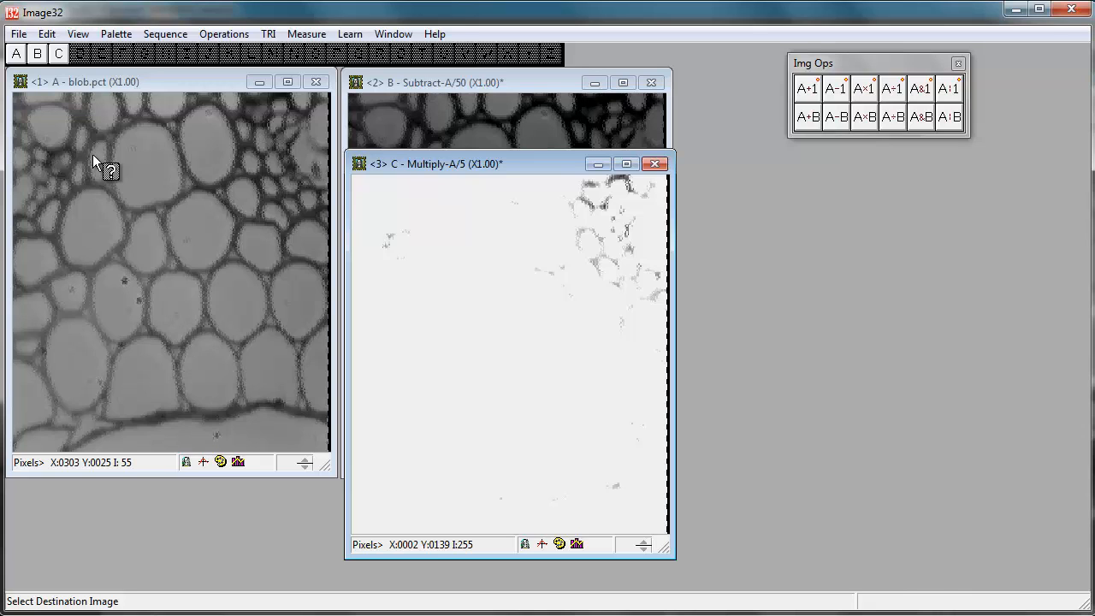
click(92, 154)
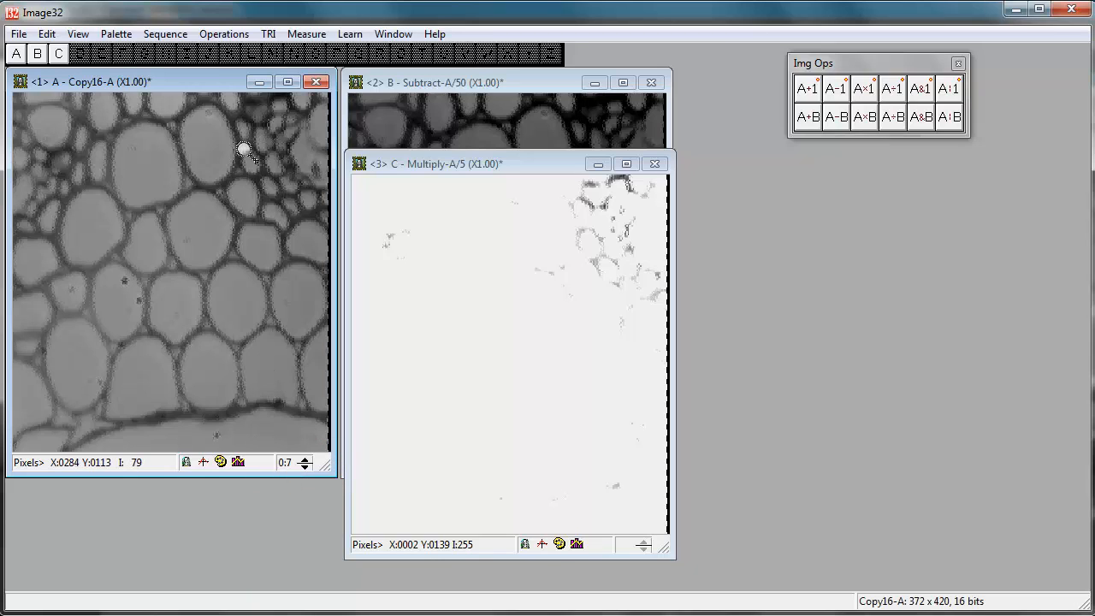
Step: Multiply the 16-bit image A by 5 into slot D and place the result beside image C
click(217, 39)
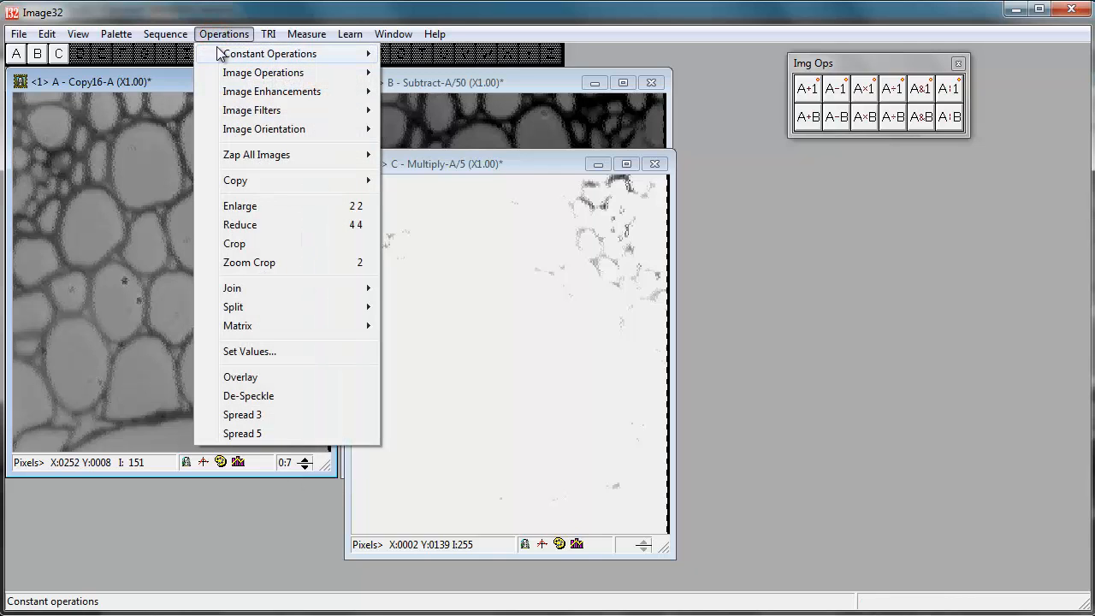
mouse_move(229, 54)
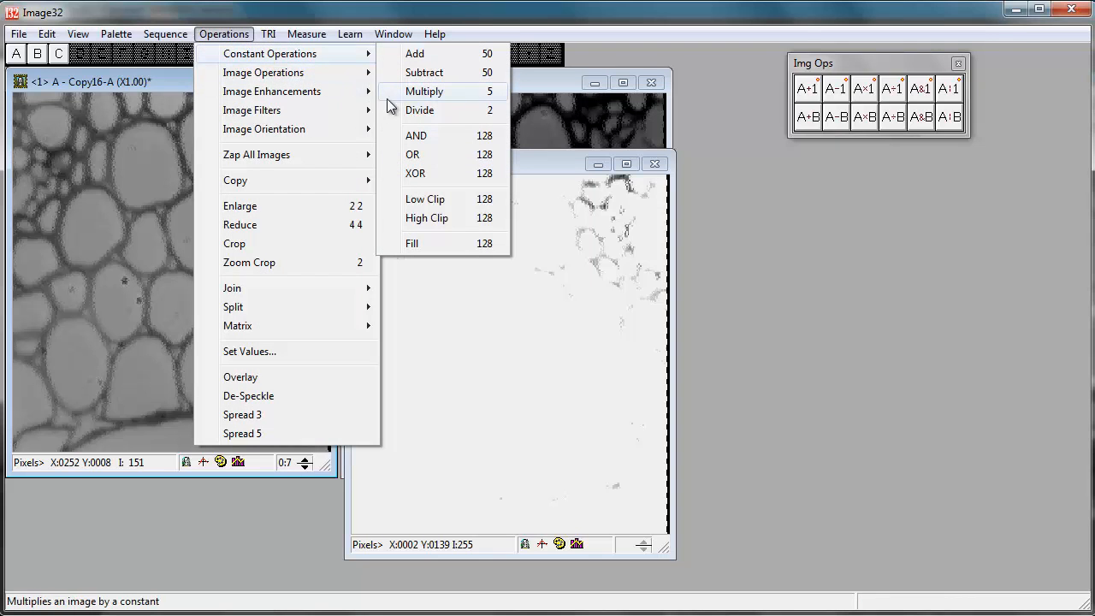
click(420, 93)
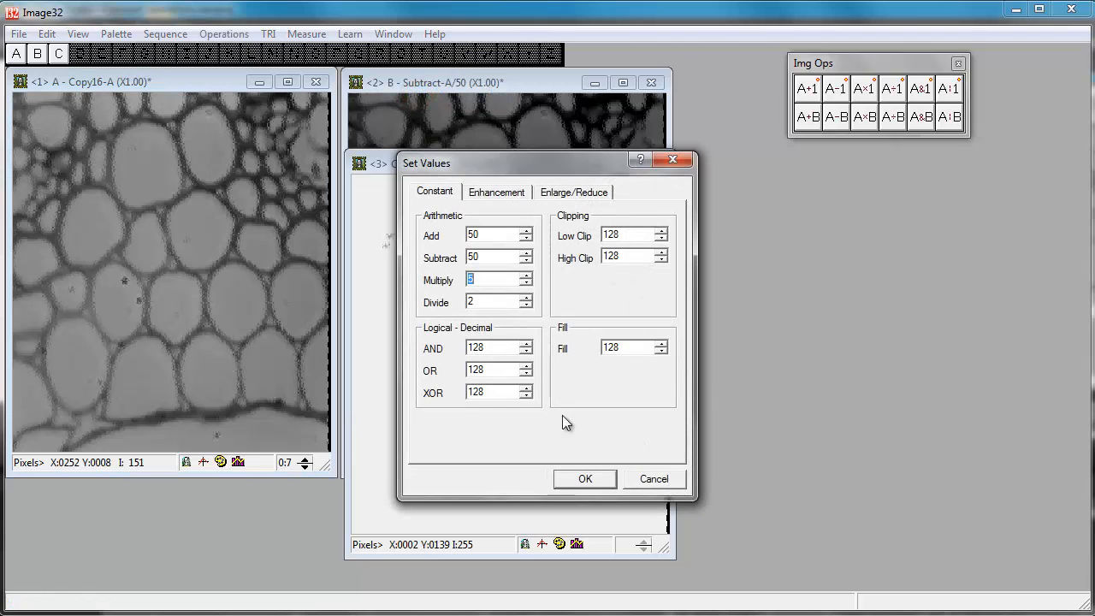
click(572, 480)
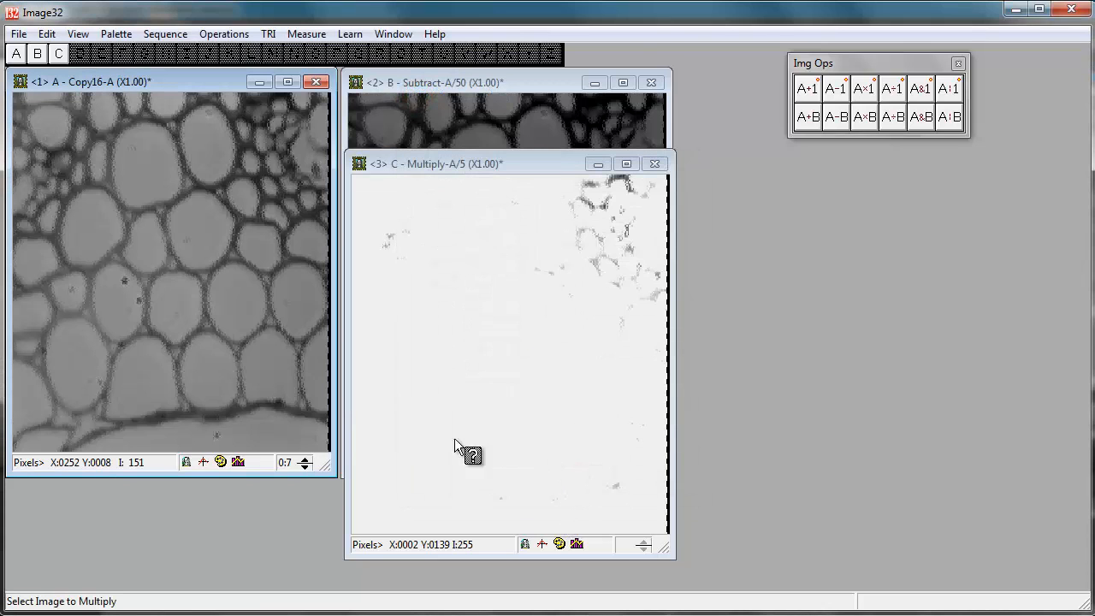
click(108, 195)
click(84, 54)
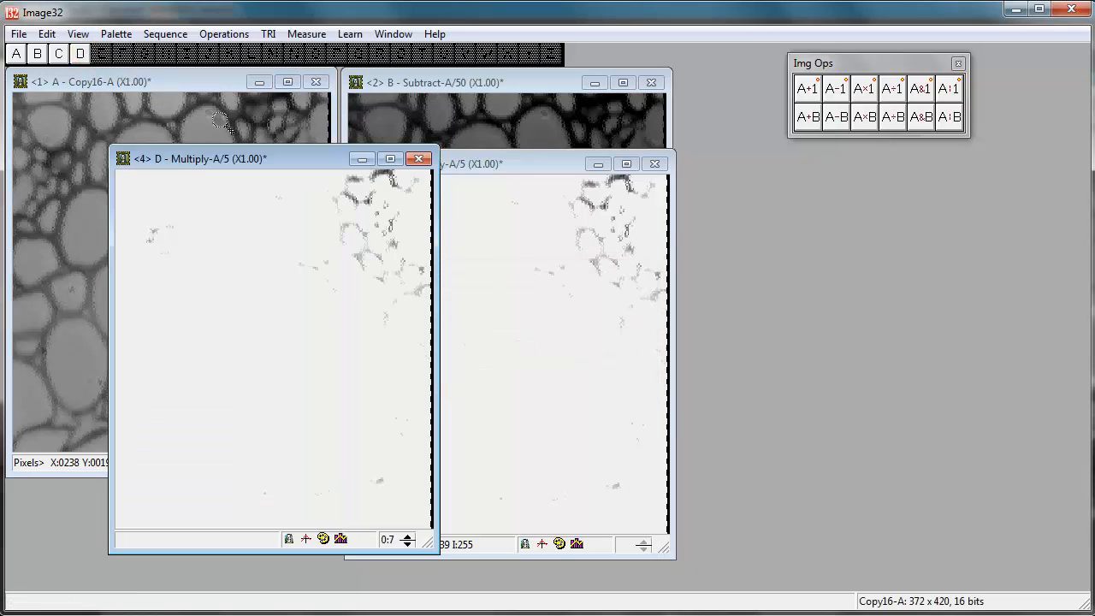
drag(222, 161, 800, 171)
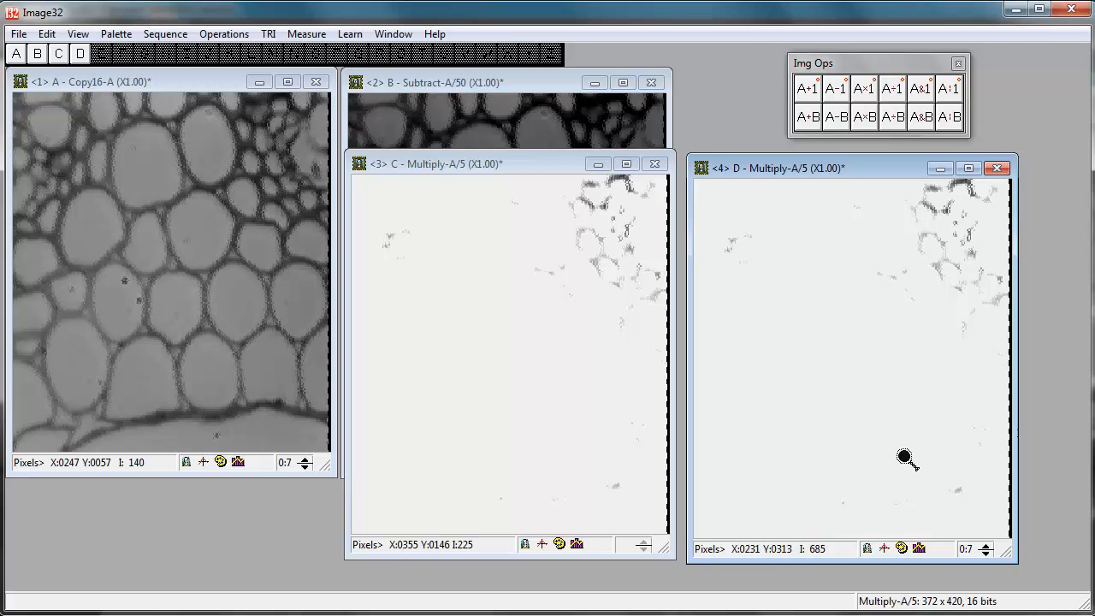
Step: Step image D's displayed bit range up through 3:10 and back down to compare how the 16-bit data appears
click(986, 553)
click(986, 546)
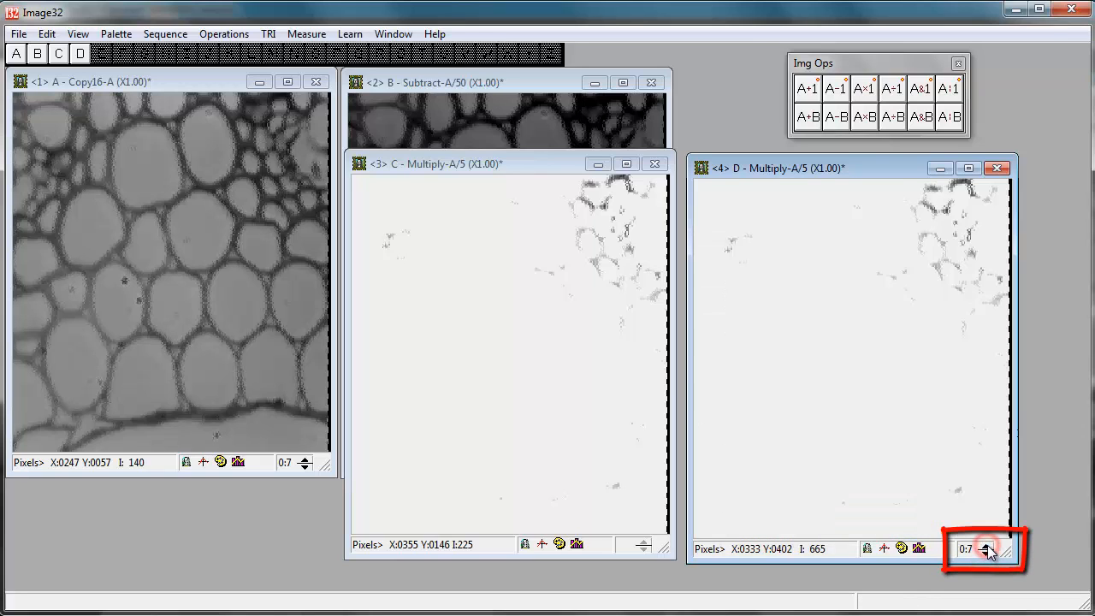
click(987, 546)
click(987, 546)
click(987, 546)
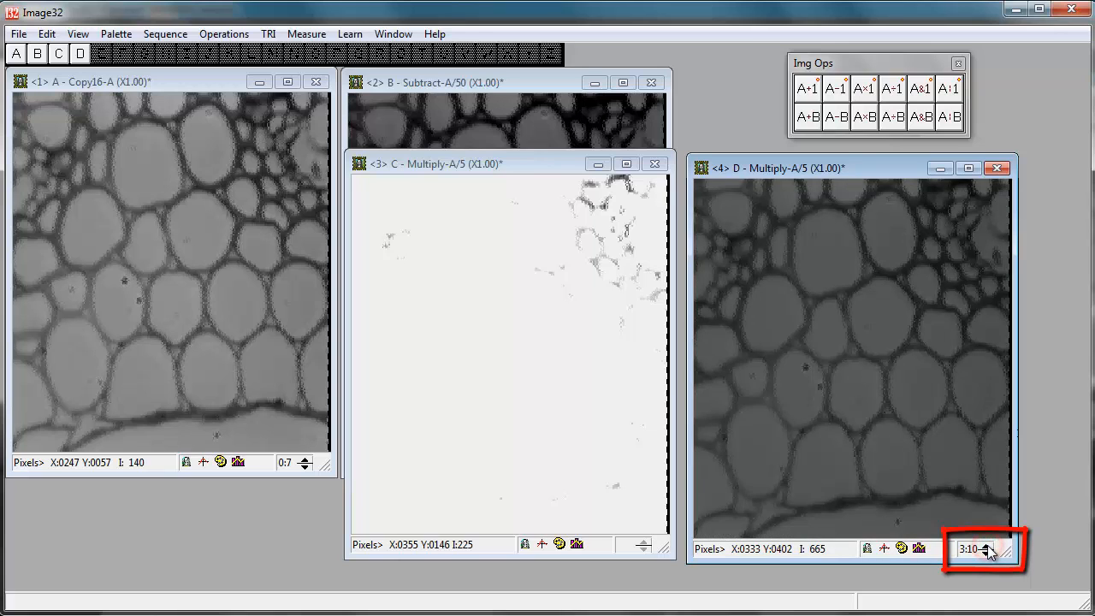
click(987, 546)
click(988, 554)
click(988, 553)
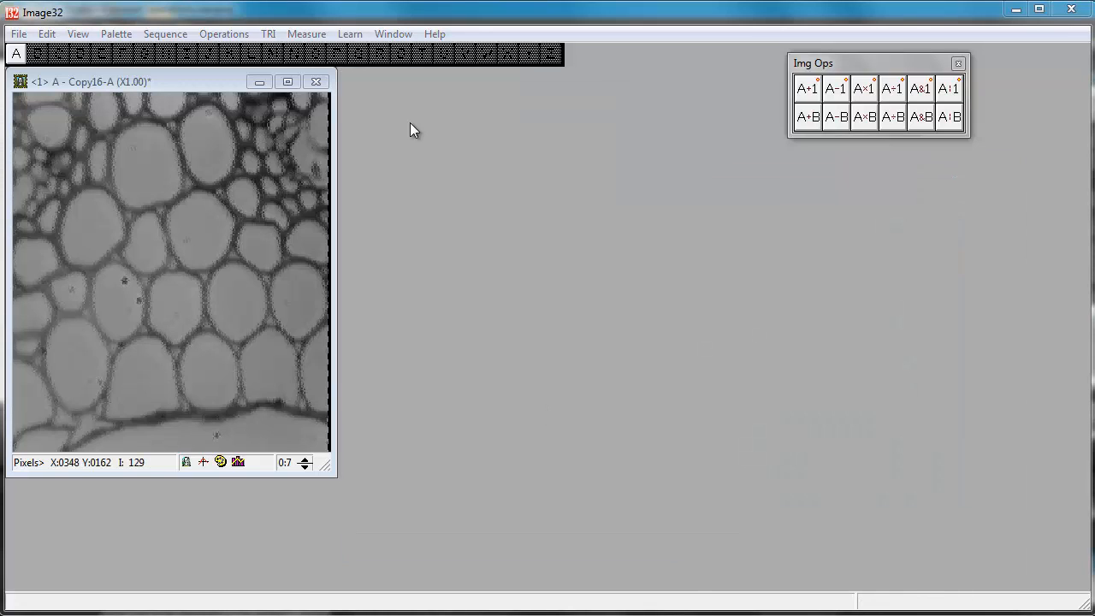
Step: Set the Low Clip constant to 100 and start the low clip operation
click(226, 35)
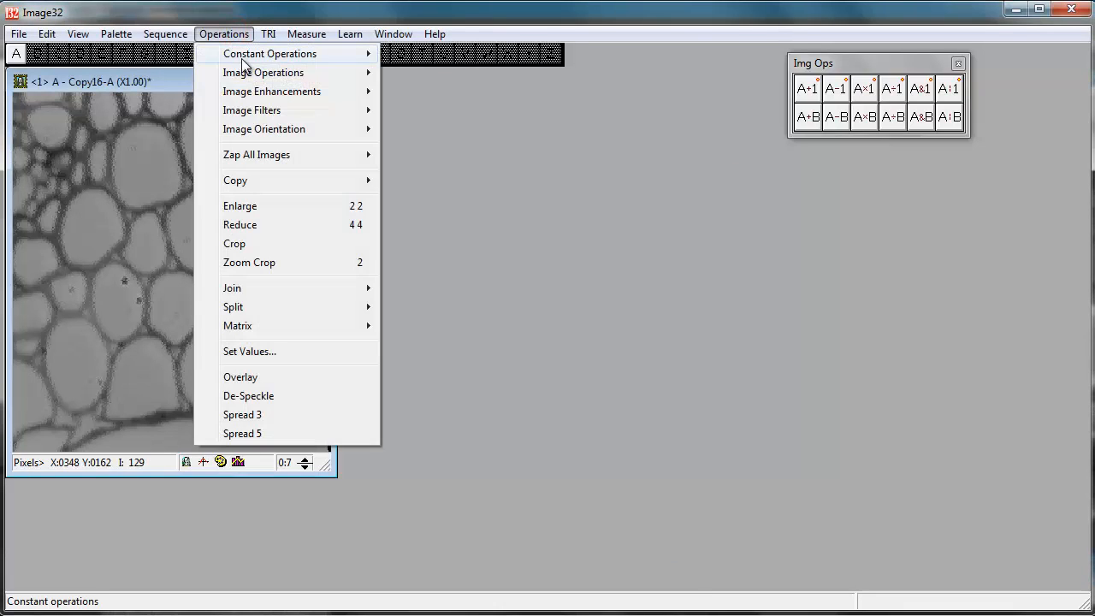
mouse_move(244, 58)
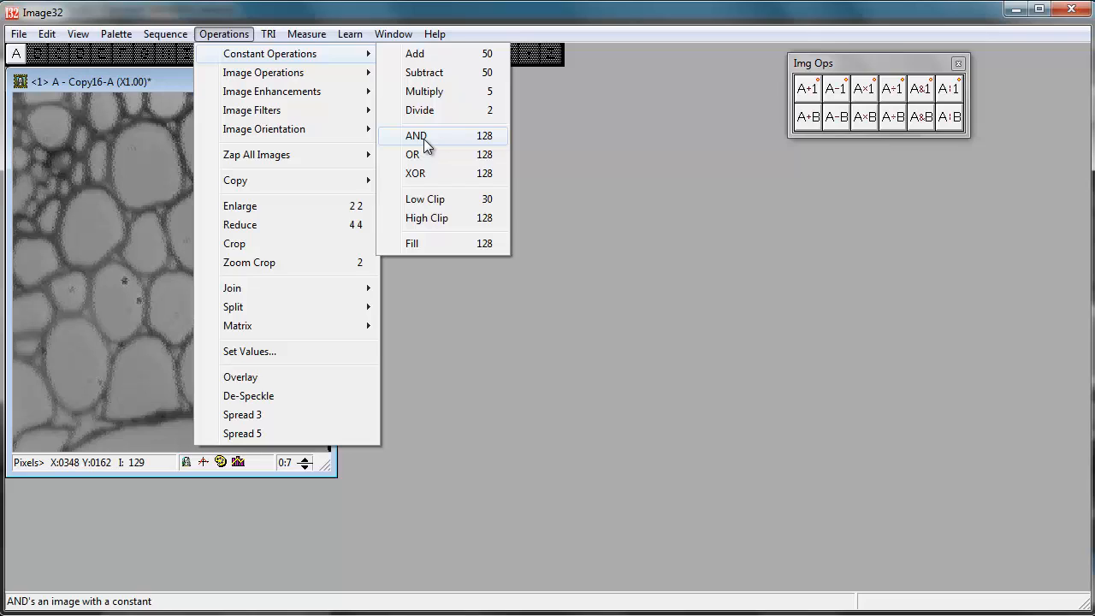
right_click(429, 198)
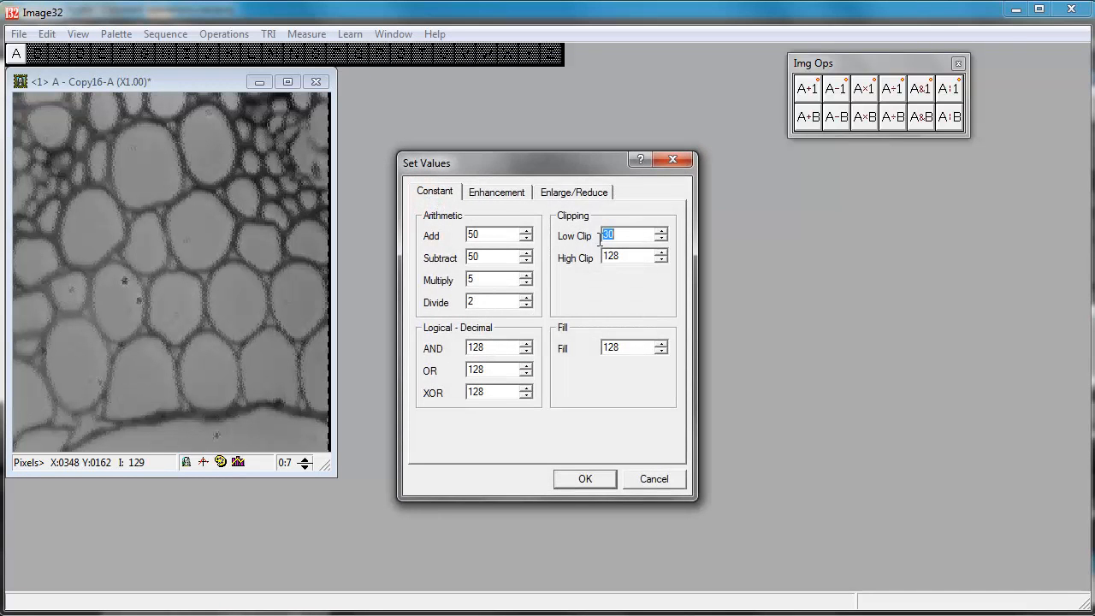
drag(635, 235, 551, 231)
text(100)
click(575, 477)
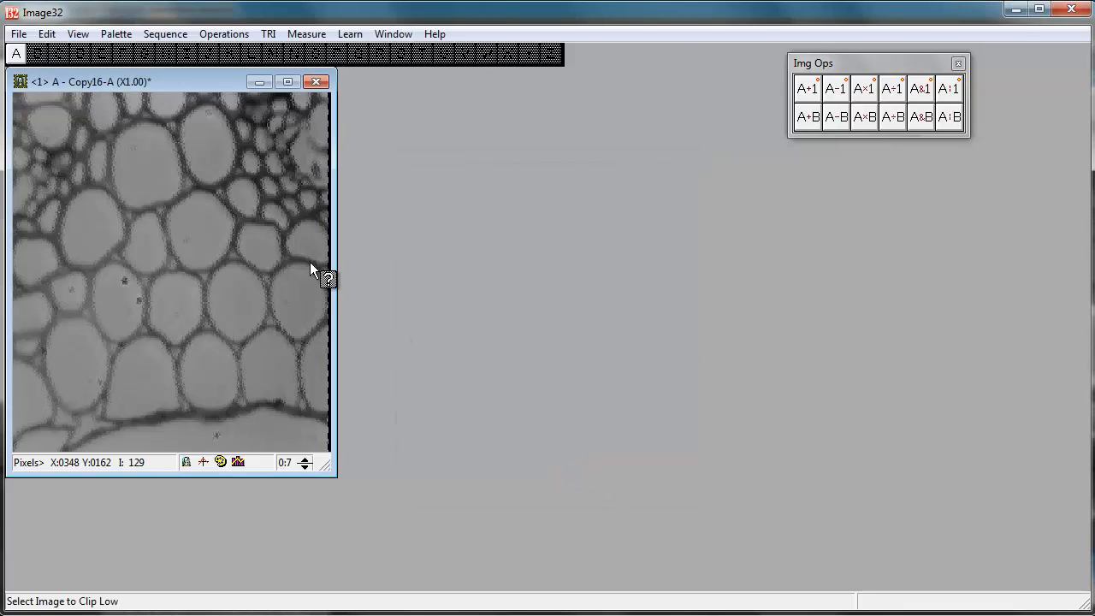
Step: Low-clip image A into slot B and place the result beside the original
click(59, 118)
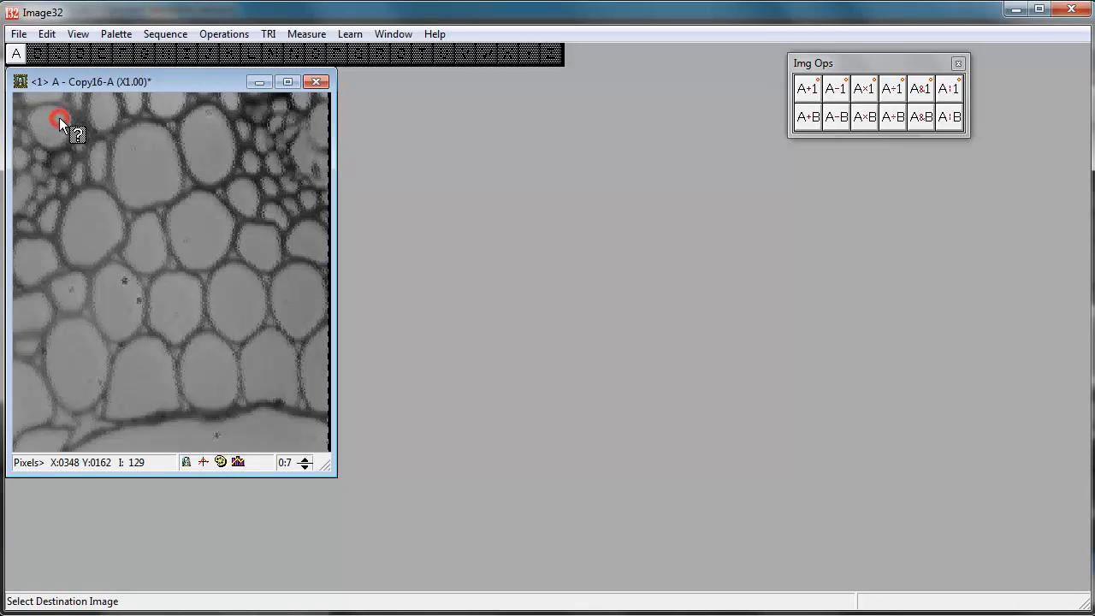
click(38, 53)
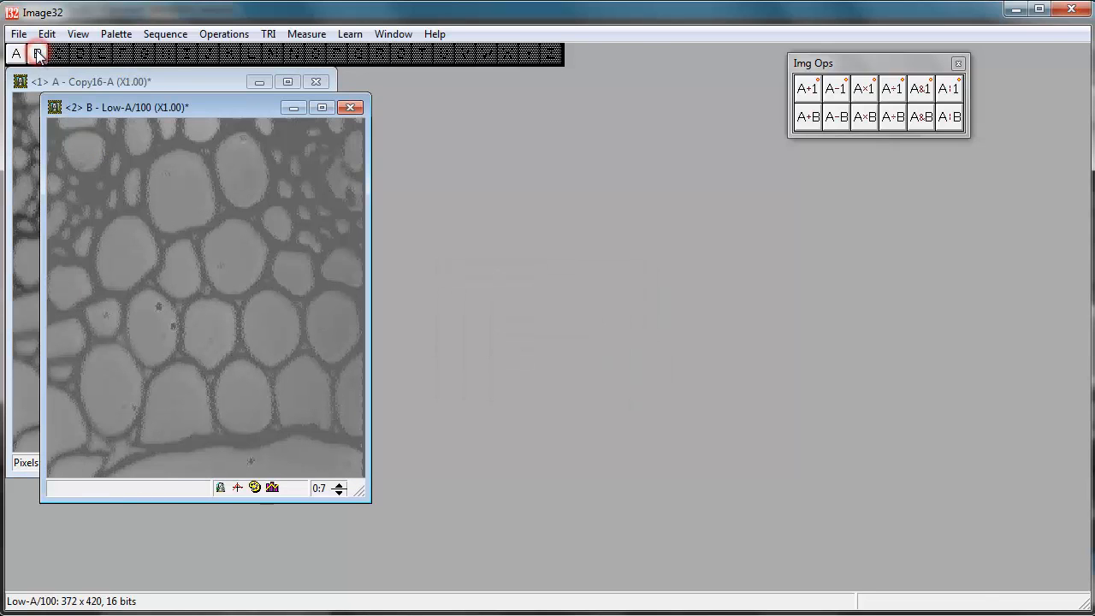
drag(130, 103, 434, 92)
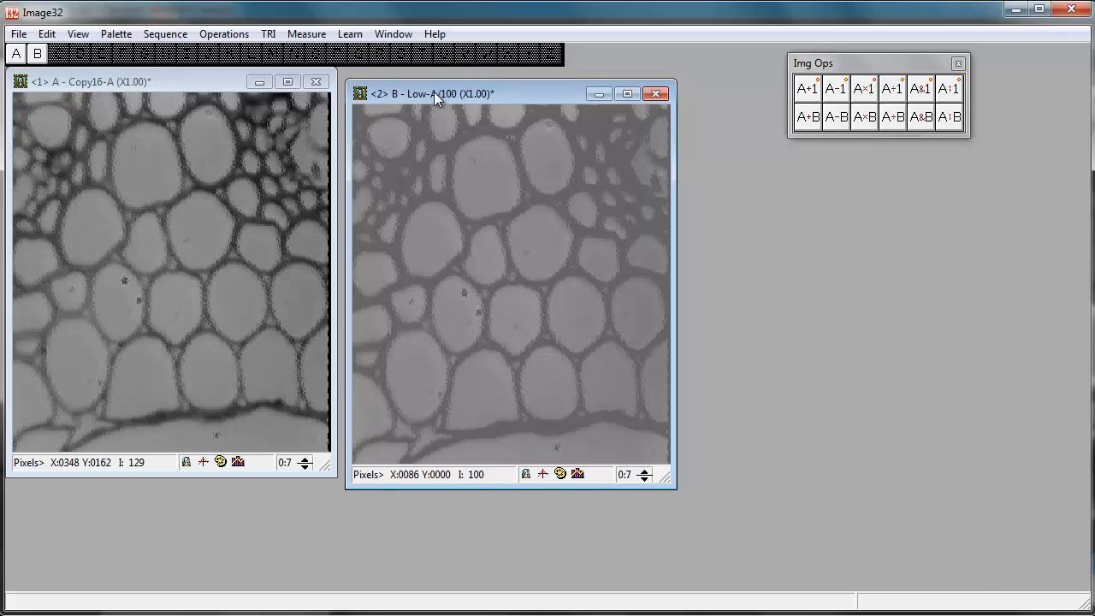
Step: Inspect the clipped areas of image B at X4 magnification and close image B
click(428, 141)
click(508, 311)
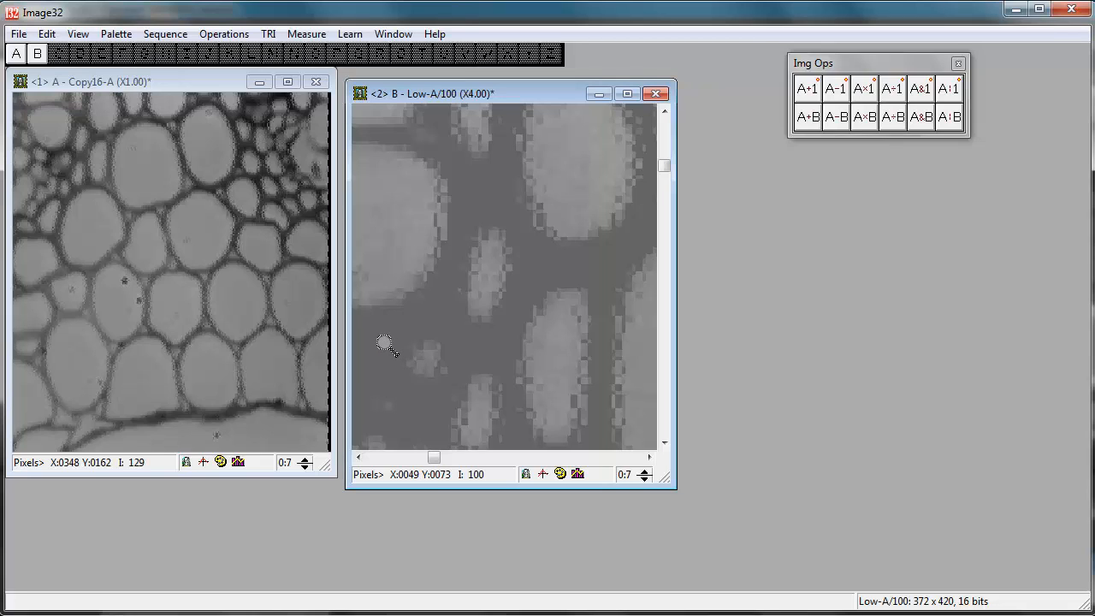
double_click(360, 94)
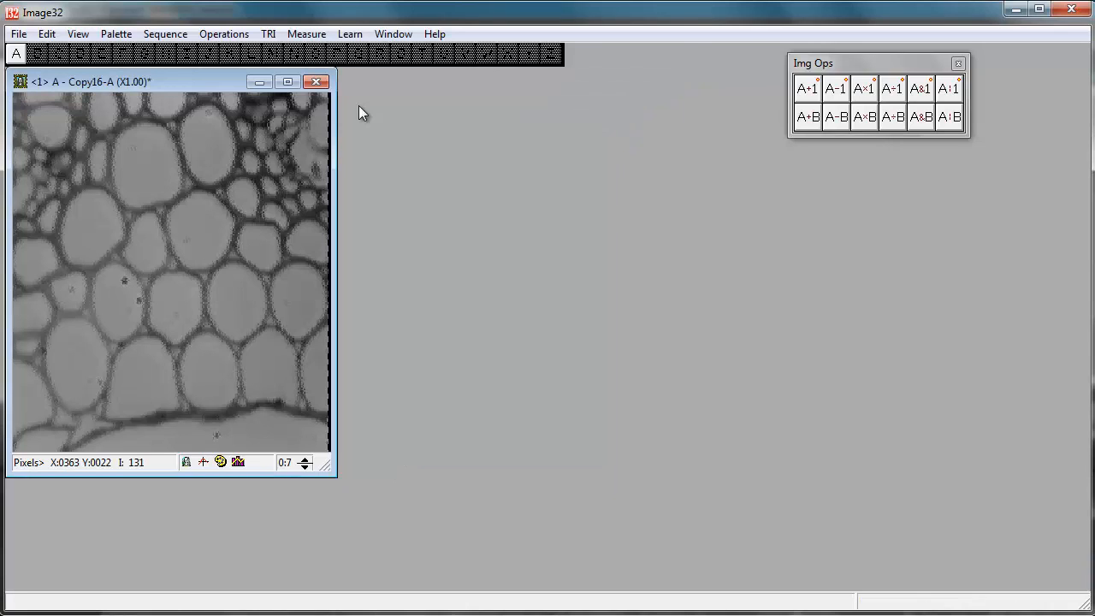
Step: Flip image A vertically into slot B and place the flipped copy beside the original
click(221, 34)
mouse_move(229, 73)
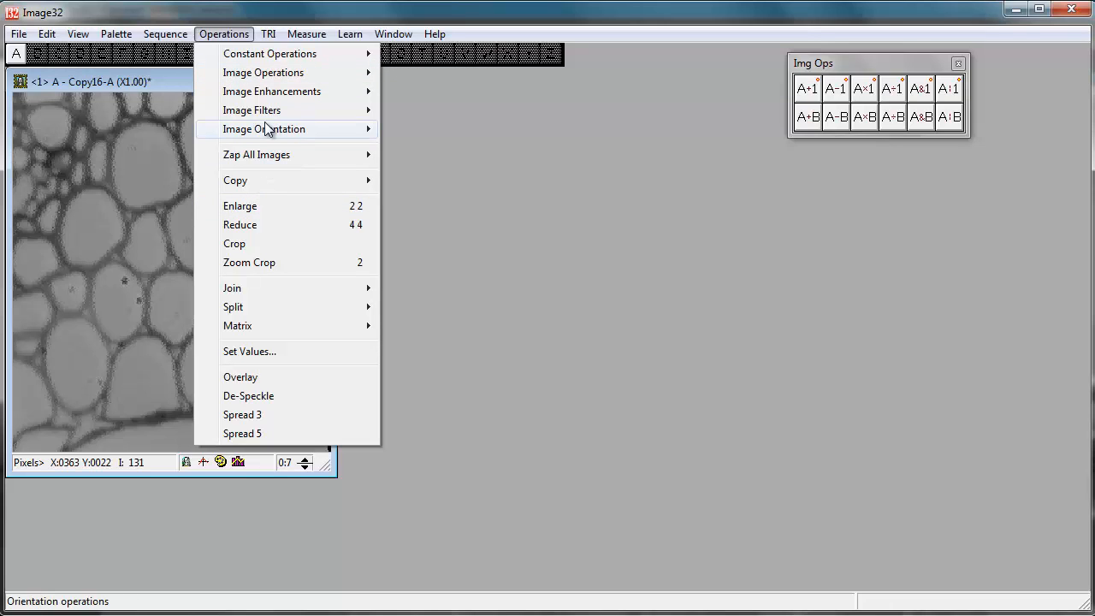
mouse_move(267, 130)
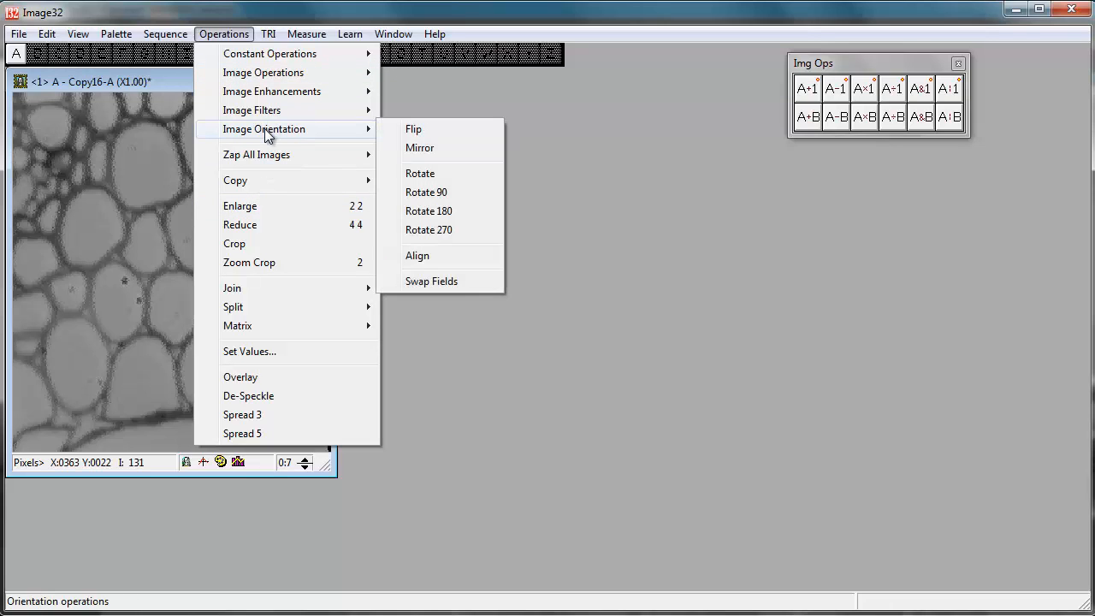
click(409, 129)
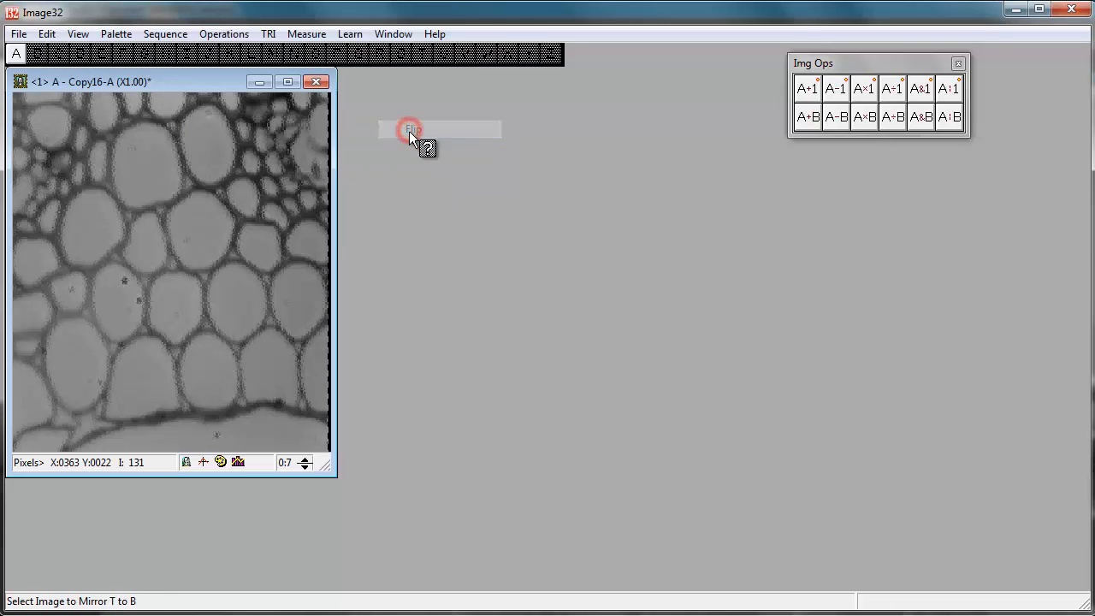
click(16, 53)
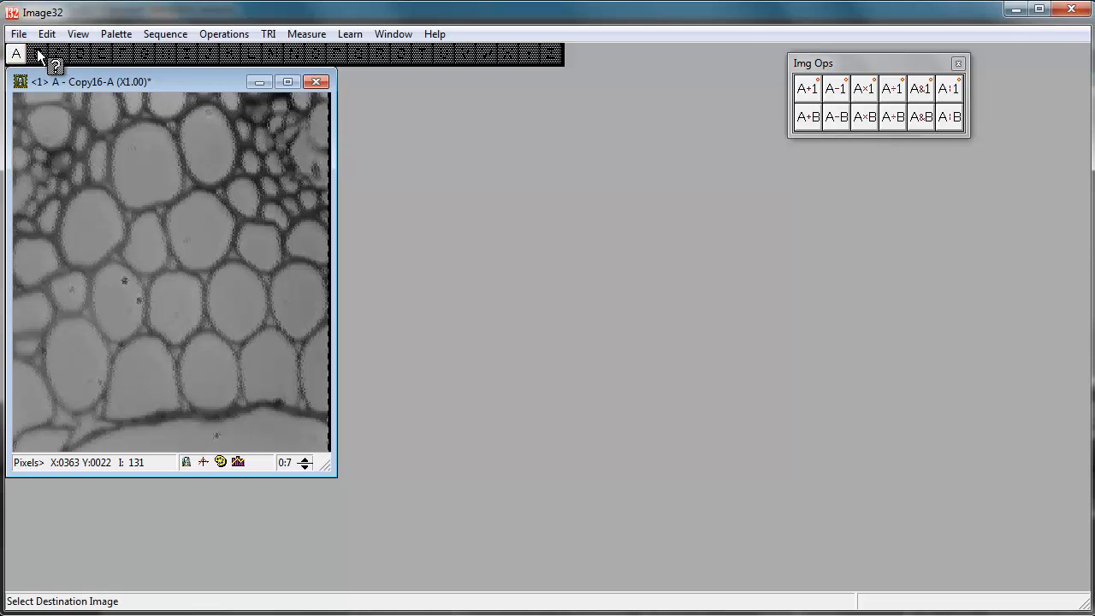
click(38, 53)
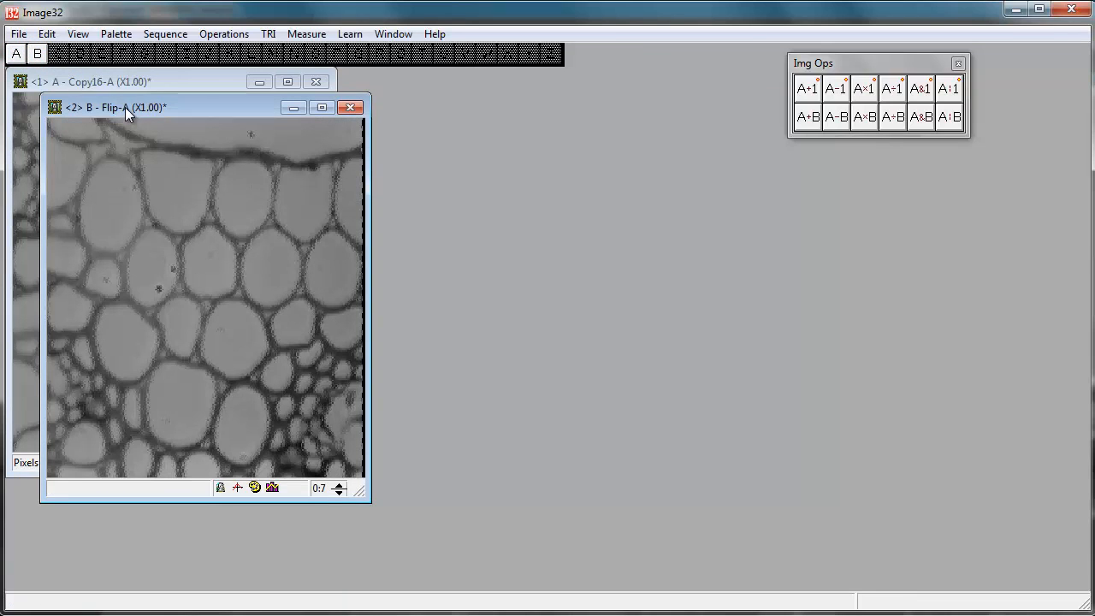
drag(125, 107, 434, 83)
Step: Add images A and B into slot C and move the result clear of both source images
click(221, 34)
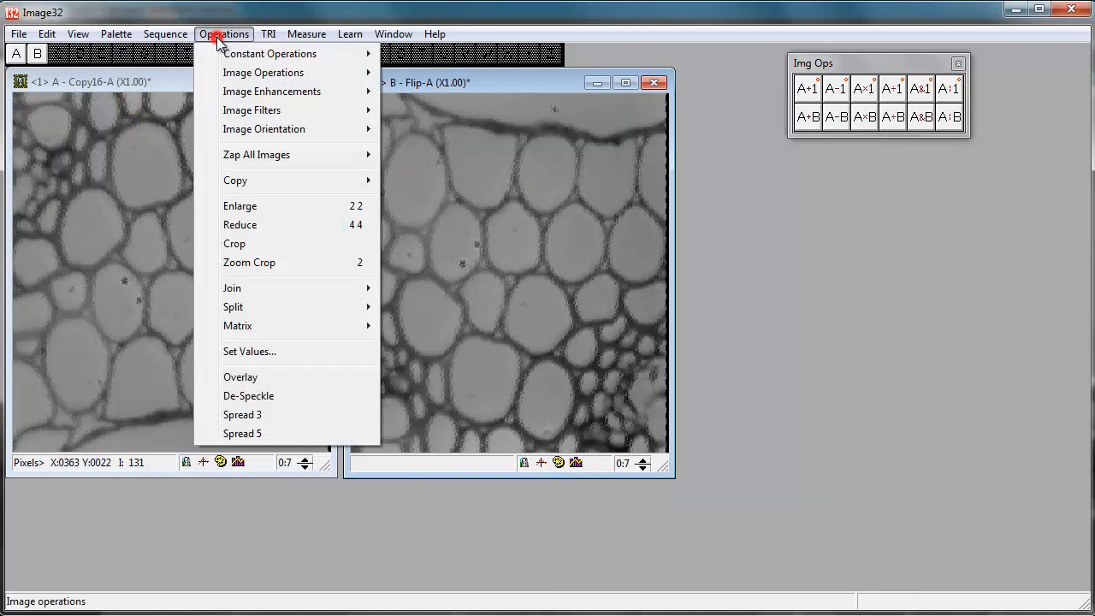
click(235, 73)
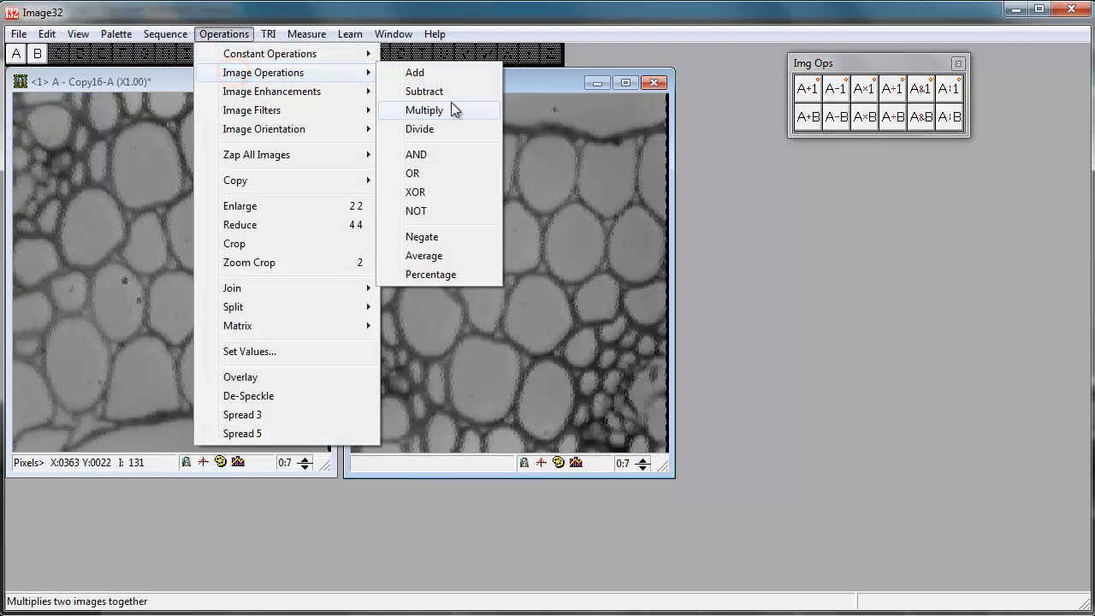
click(415, 75)
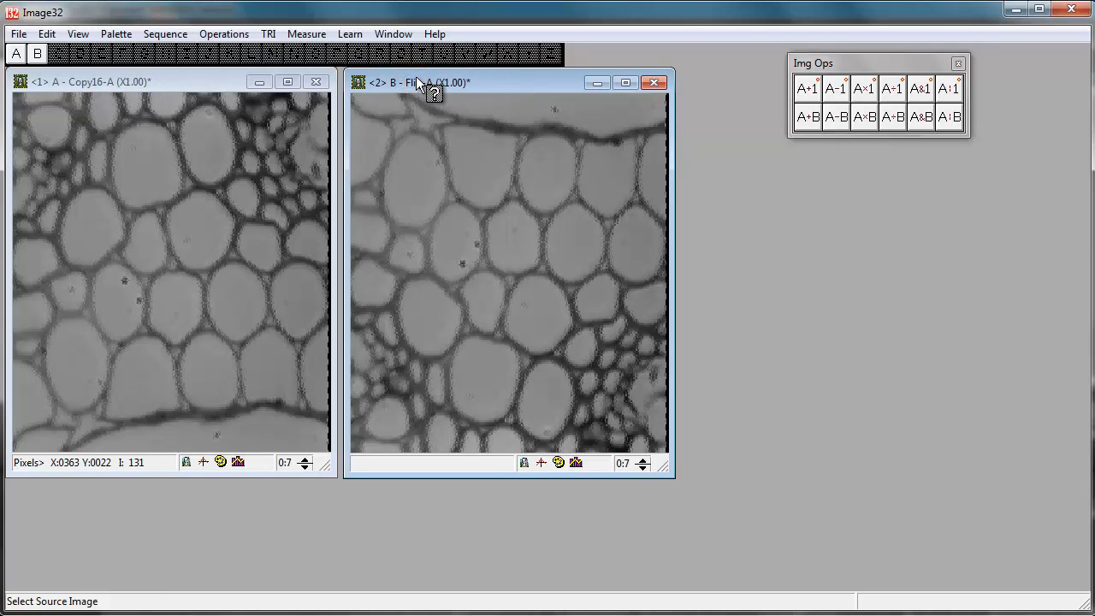
click(163, 269)
click(484, 275)
click(57, 54)
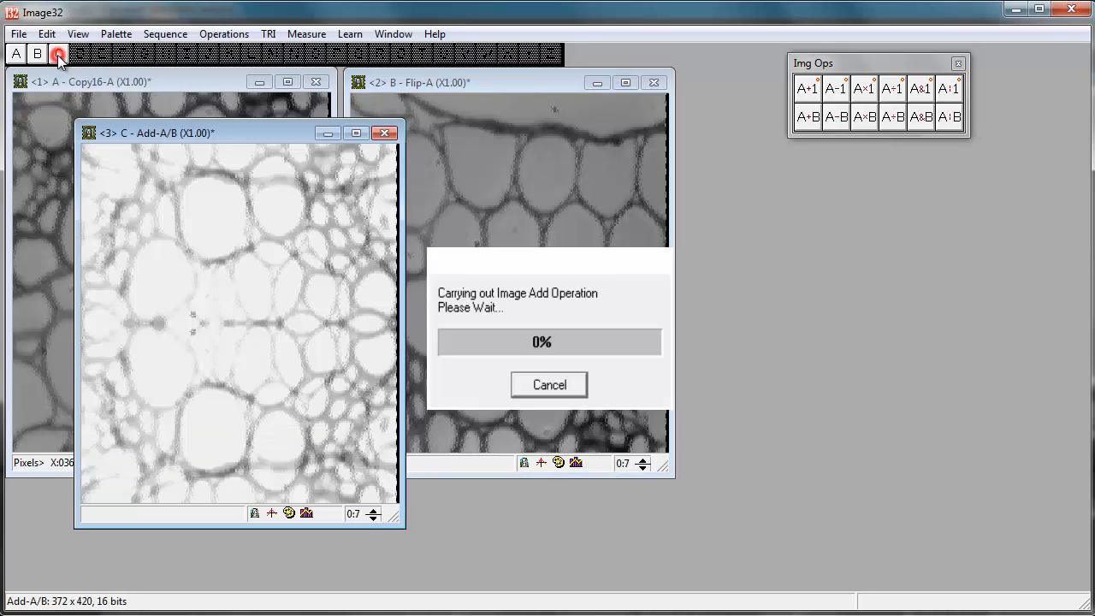
click(218, 132)
drag(217, 132, 847, 149)
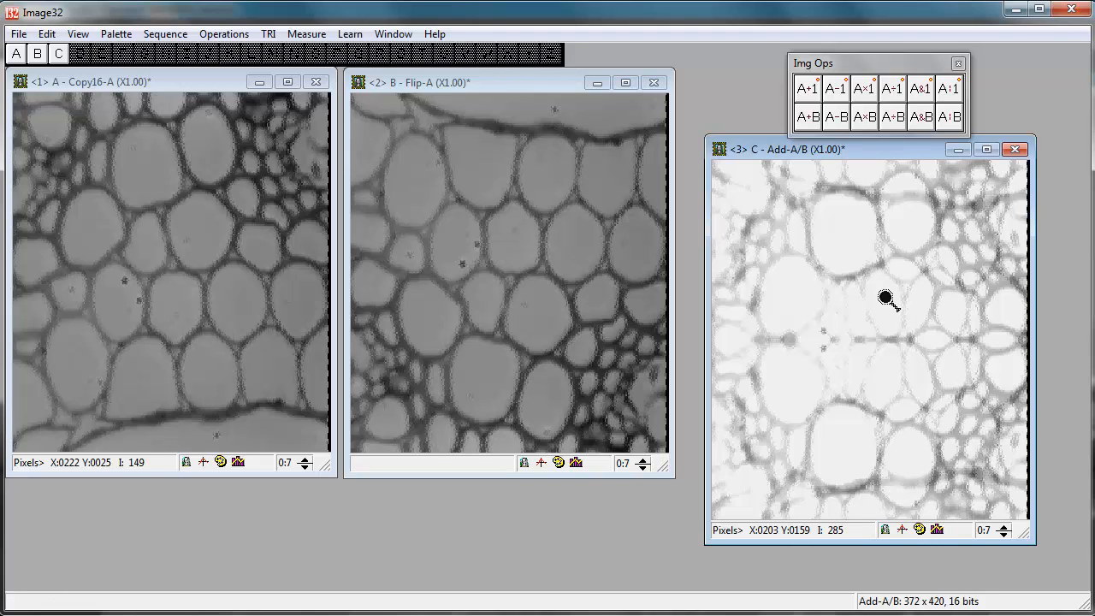
Step: Subtract image B from image C into slot D and move the result next to image A for comparison
click(226, 34)
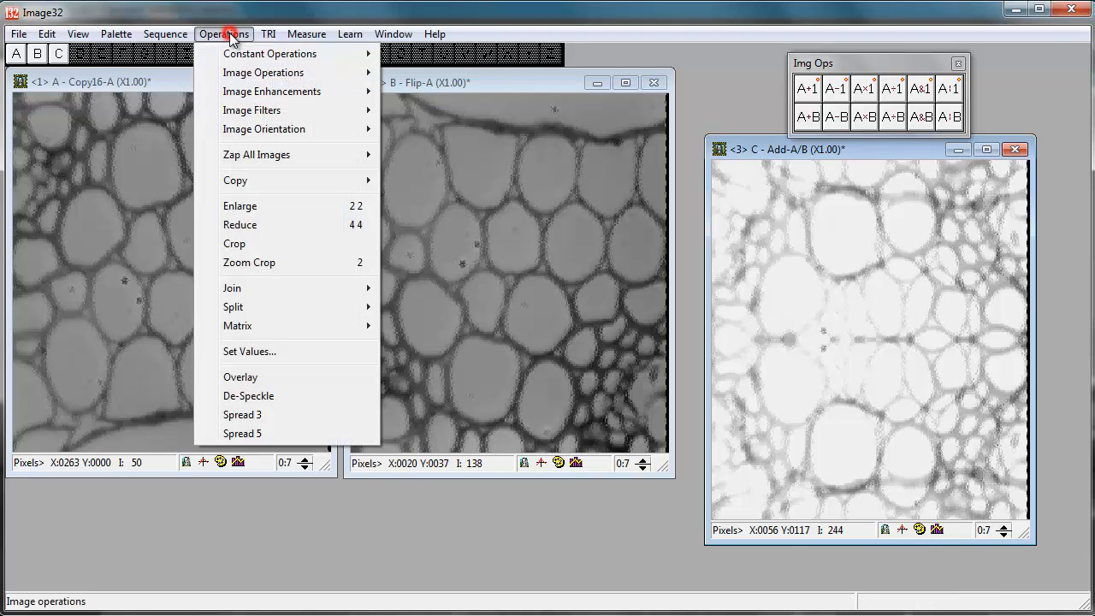
mouse_move(248, 76)
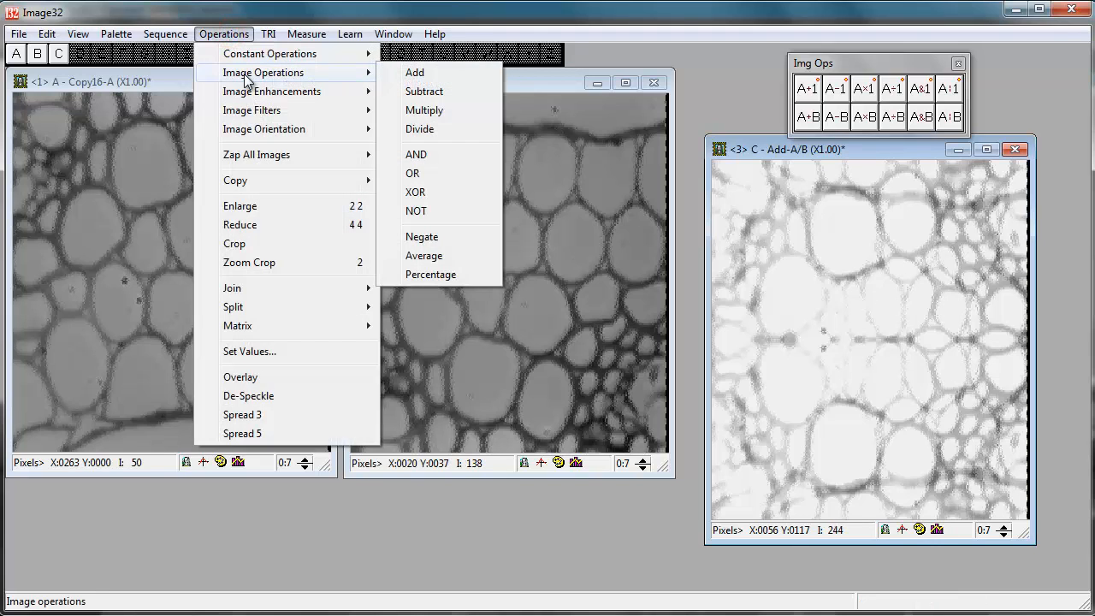
click(420, 97)
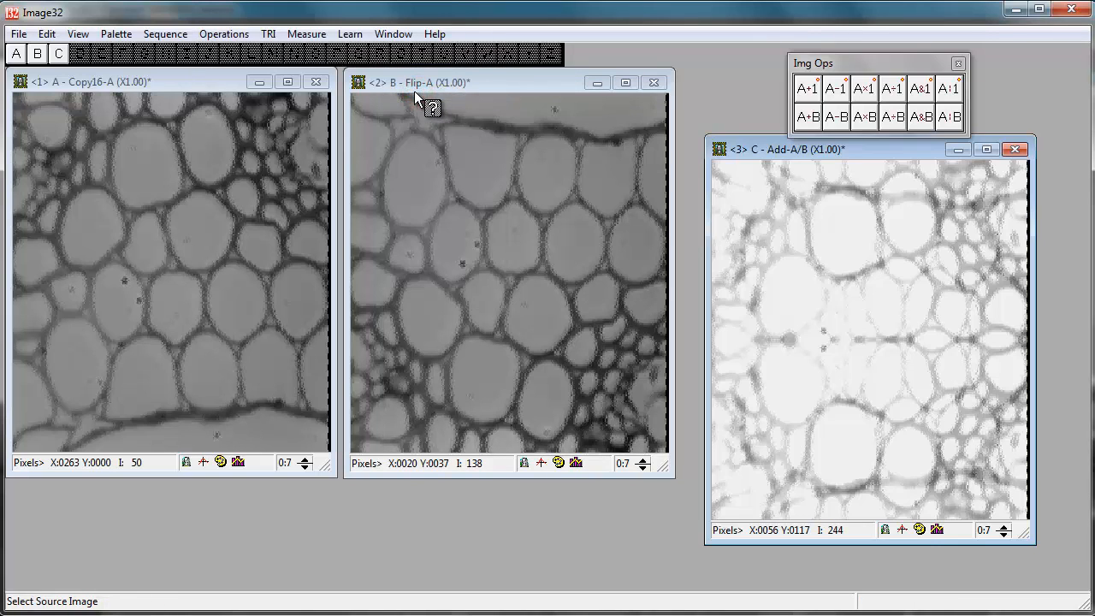
click(790, 310)
click(481, 220)
click(84, 55)
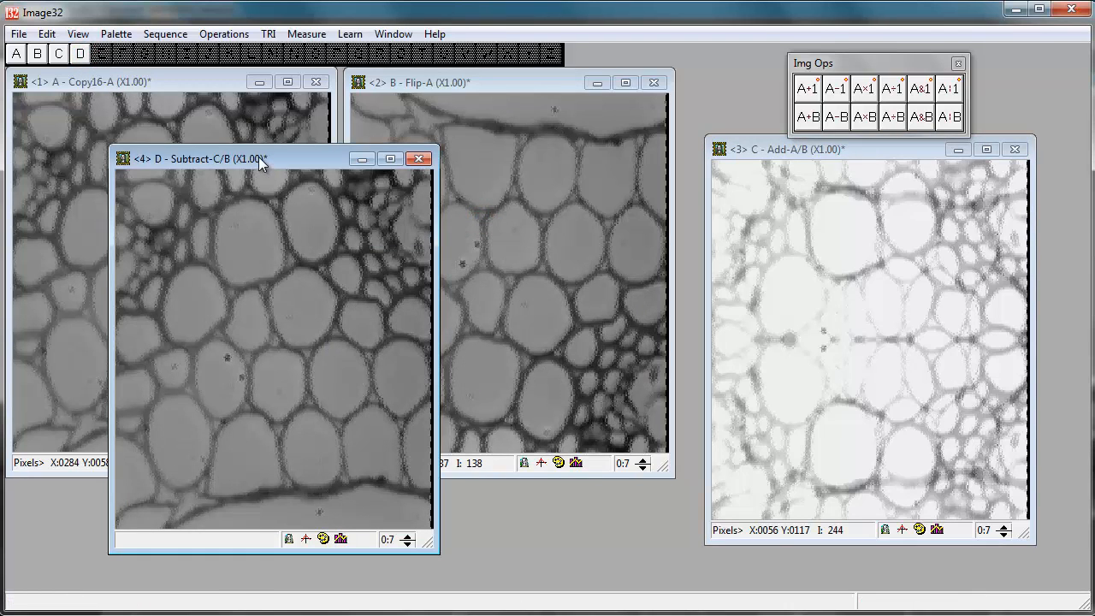
drag(258, 157, 500, 165)
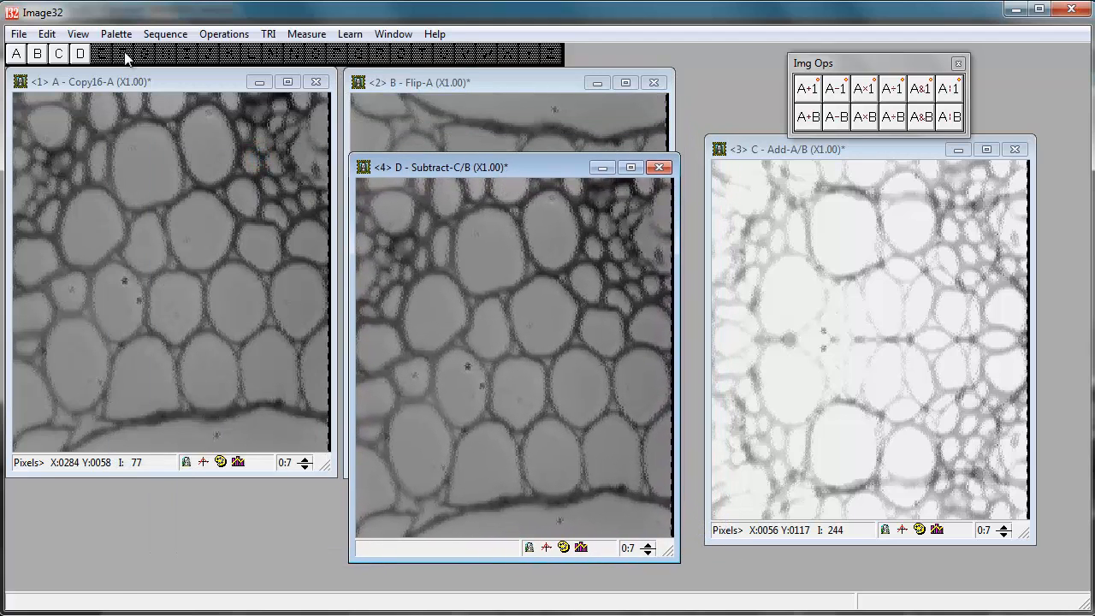
Step: Discard images D and C
right_click(79, 53)
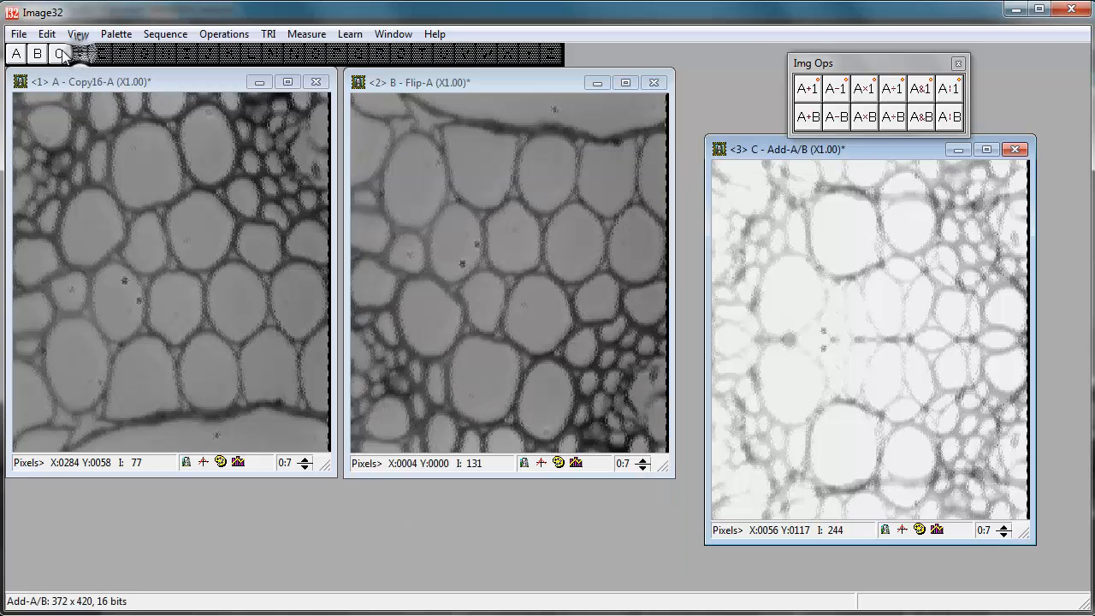
right_click(60, 53)
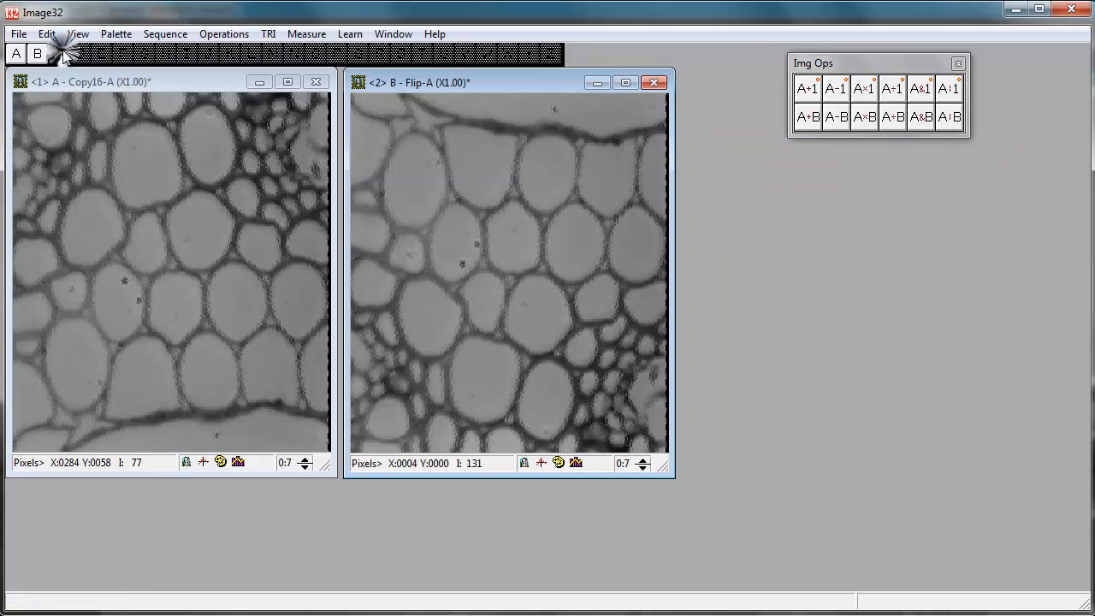
click(220, 35)
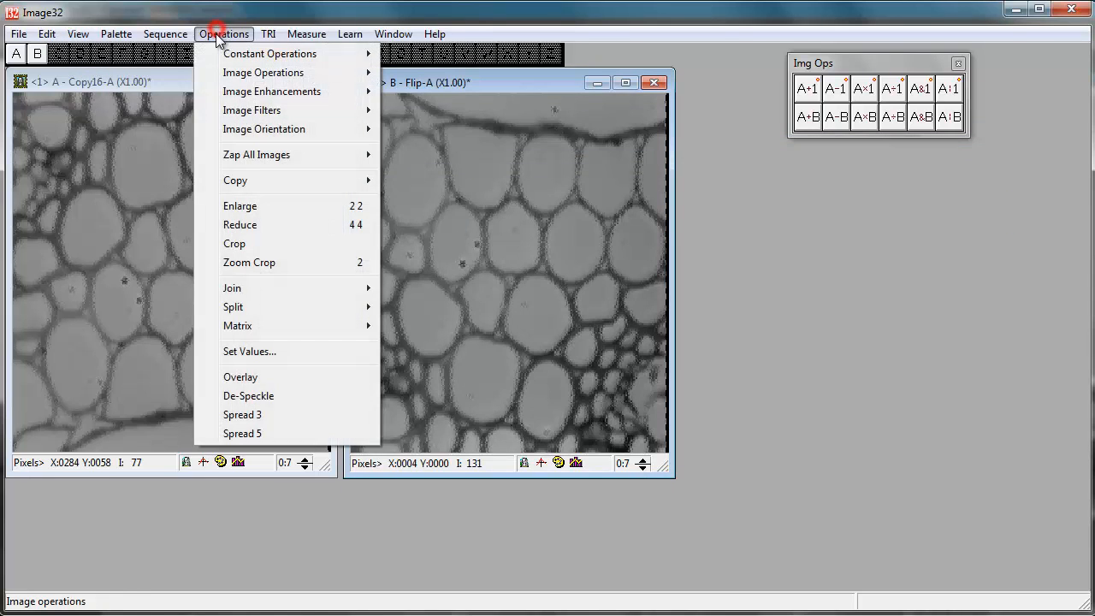
mouse_move(250, 81)
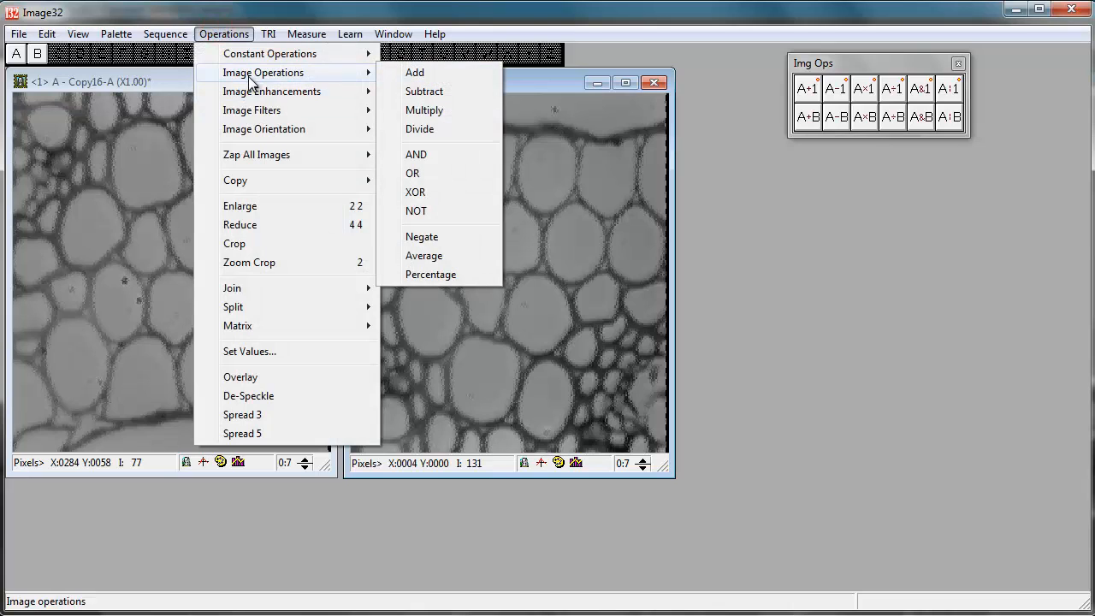
click(419, 130)
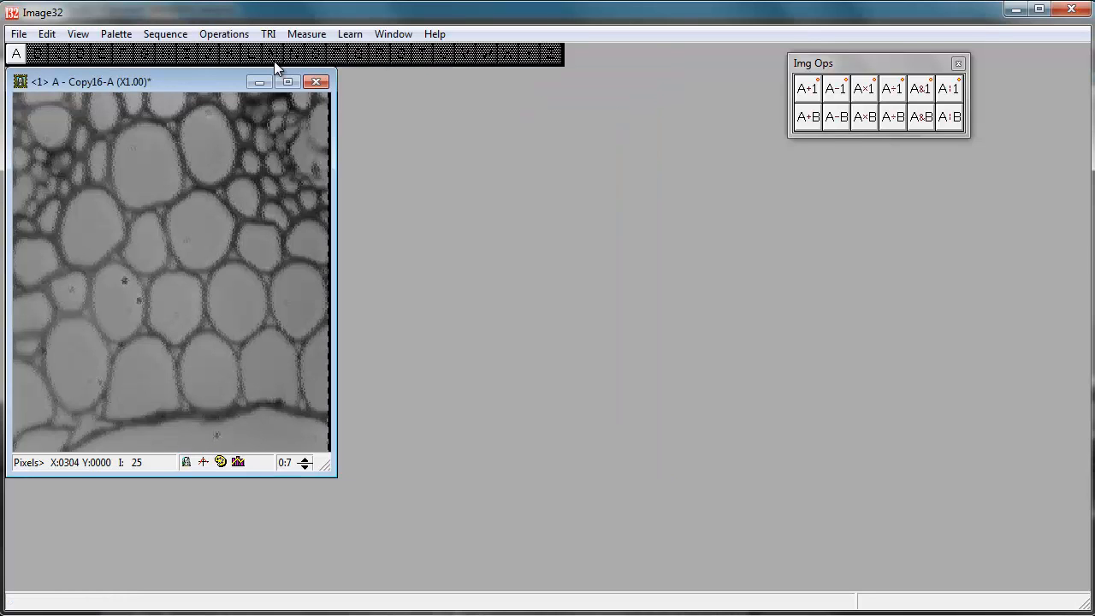
Step: Threshold image A at 128 into slot B and place the thresholded result beside the original
click(236, 35)
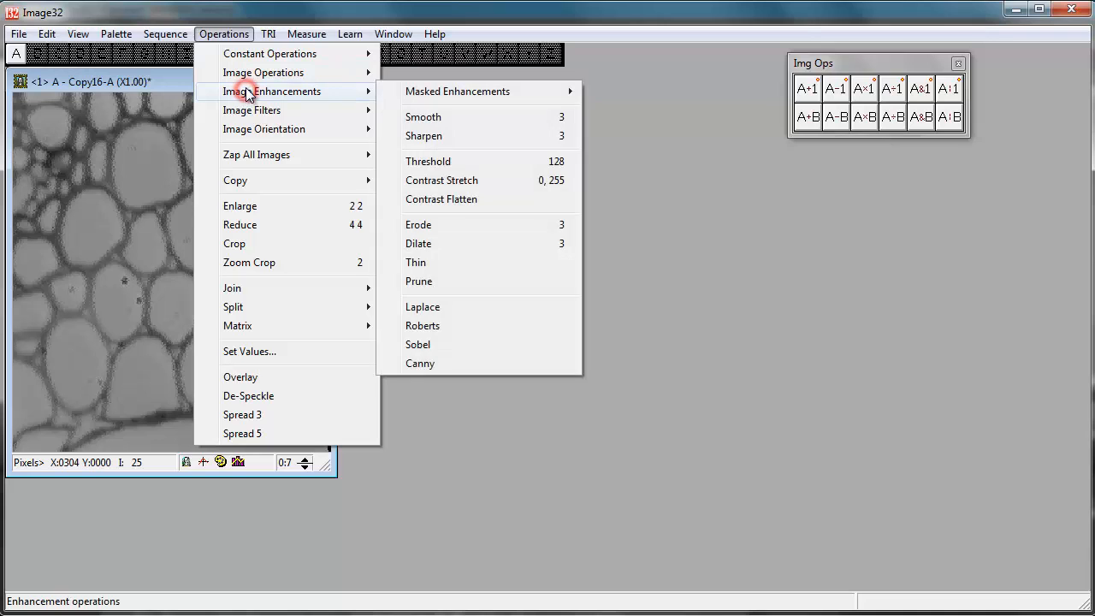
click(419, 161)
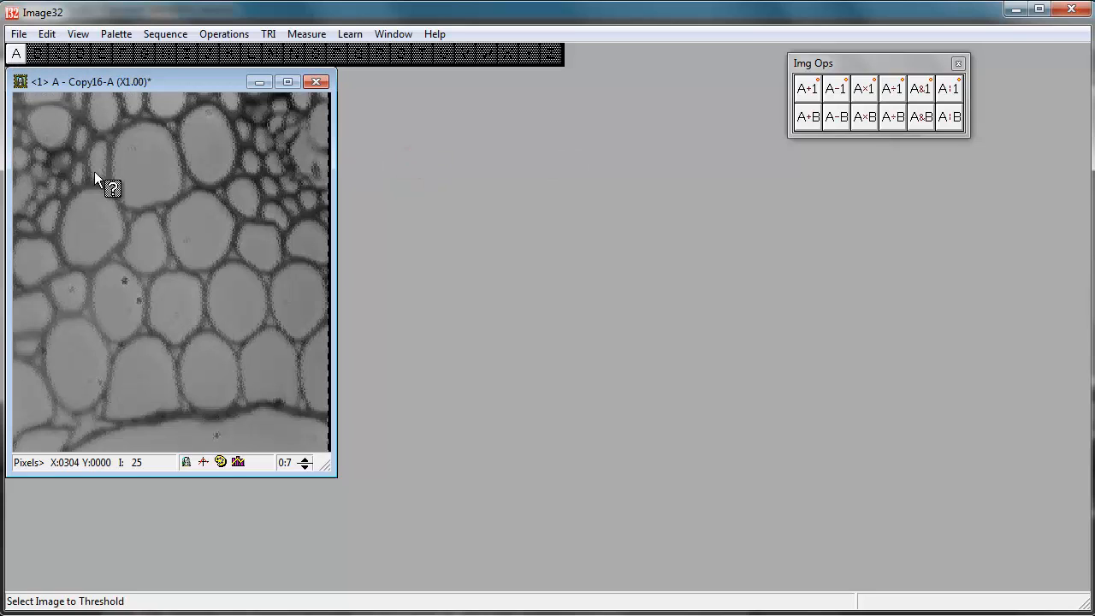
click(128, 222)
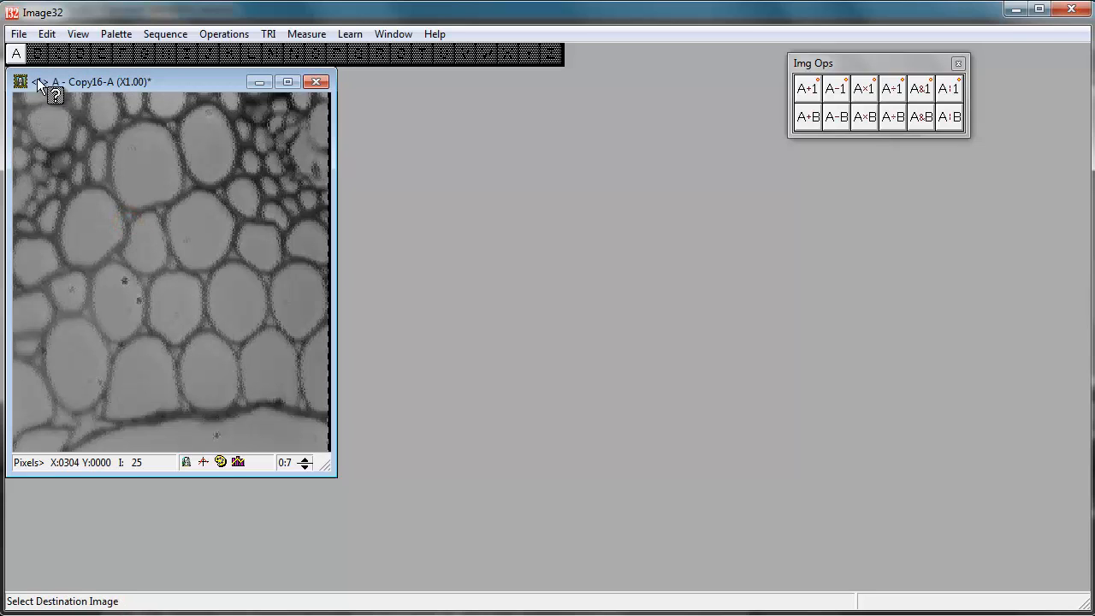
click(37, 54)
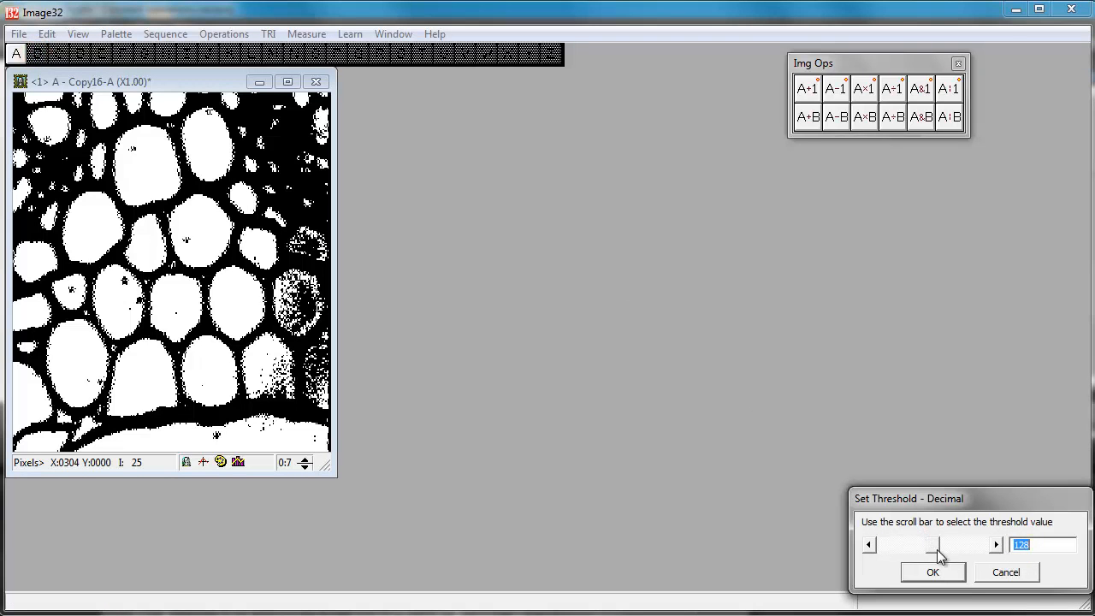
mouse_move(934, 544)
mouse_down()
mouse_move(910, 549)
mouse_move(954, 553)
mouse_move(936, 553)
mouse_up()
click(933, 572)
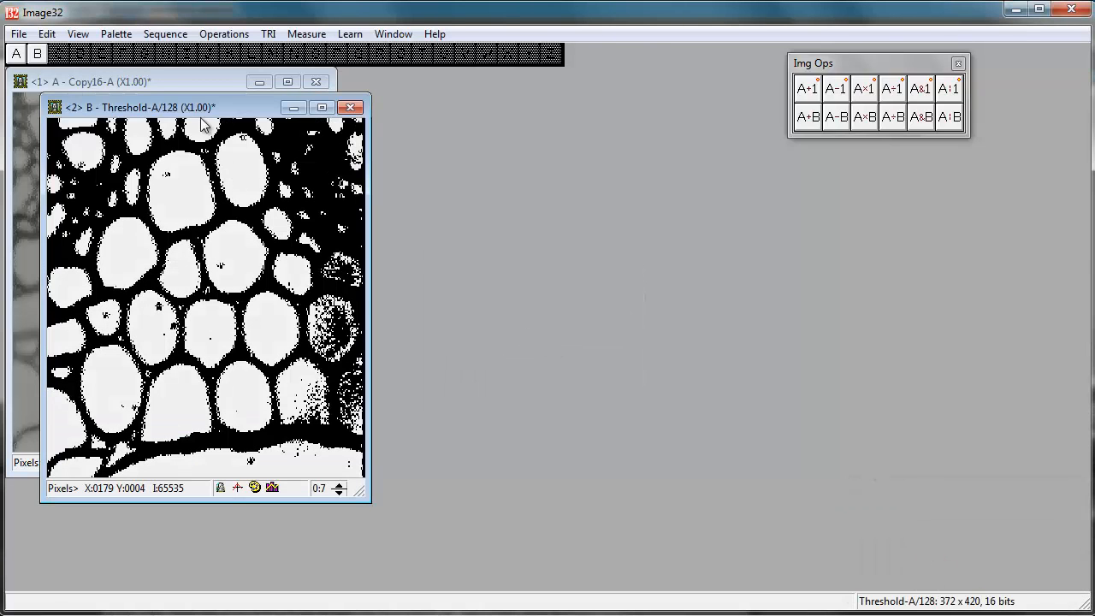
drag(208, 110, 504, 91)
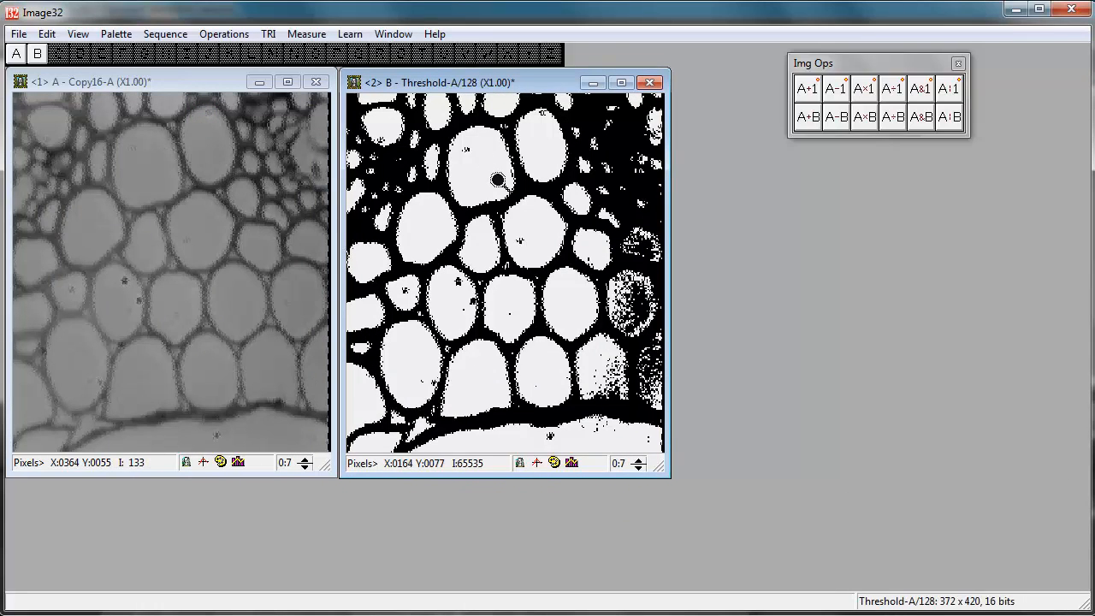
Step: Combine image A with thresholded image B using AND into slot C, and move the result clear of both sources
click(224, 35)
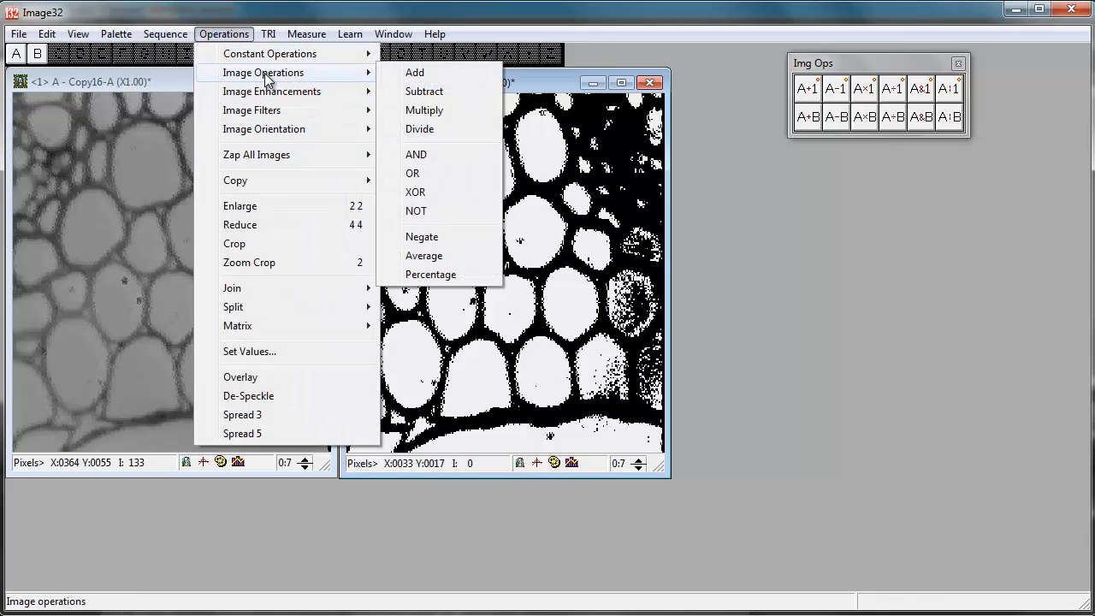
click(431, 162)
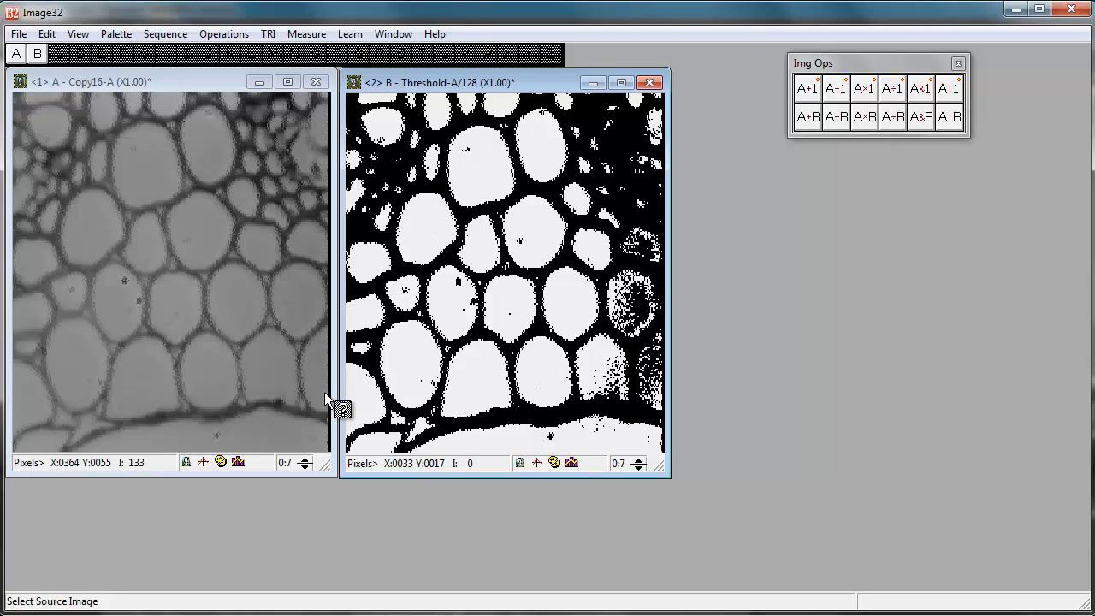
click(167, 315)
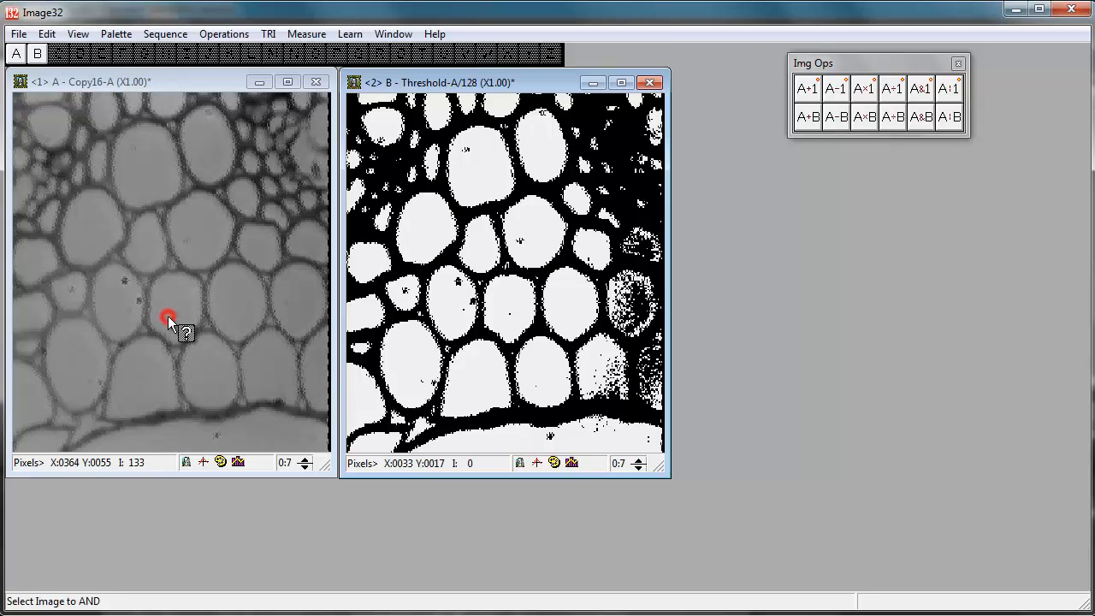
click(488, 317)
click(60, 53)
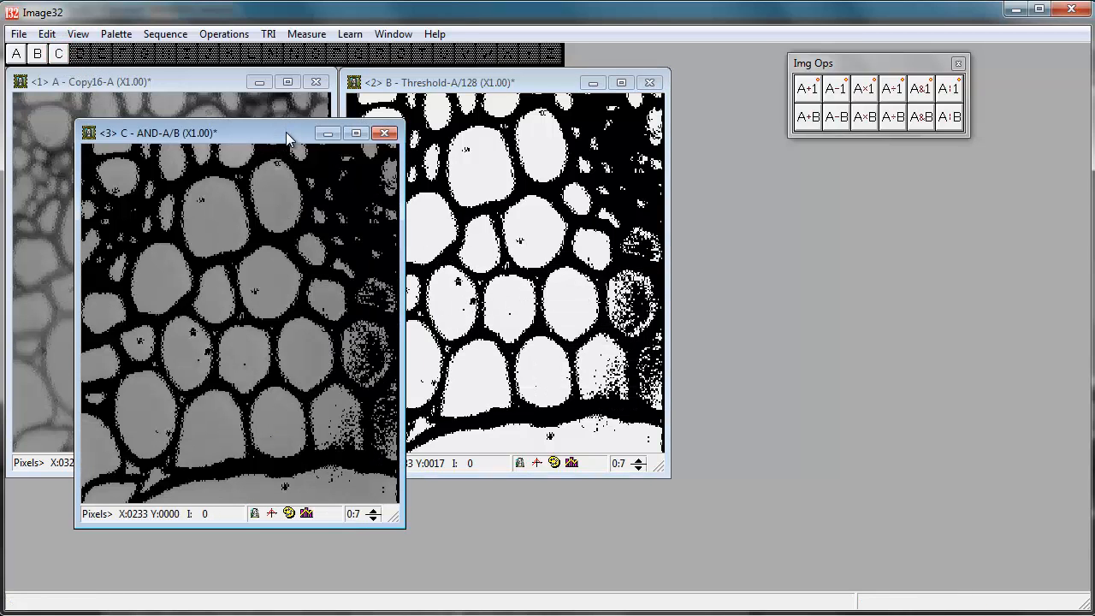
drag(286, 131, 883, 158)
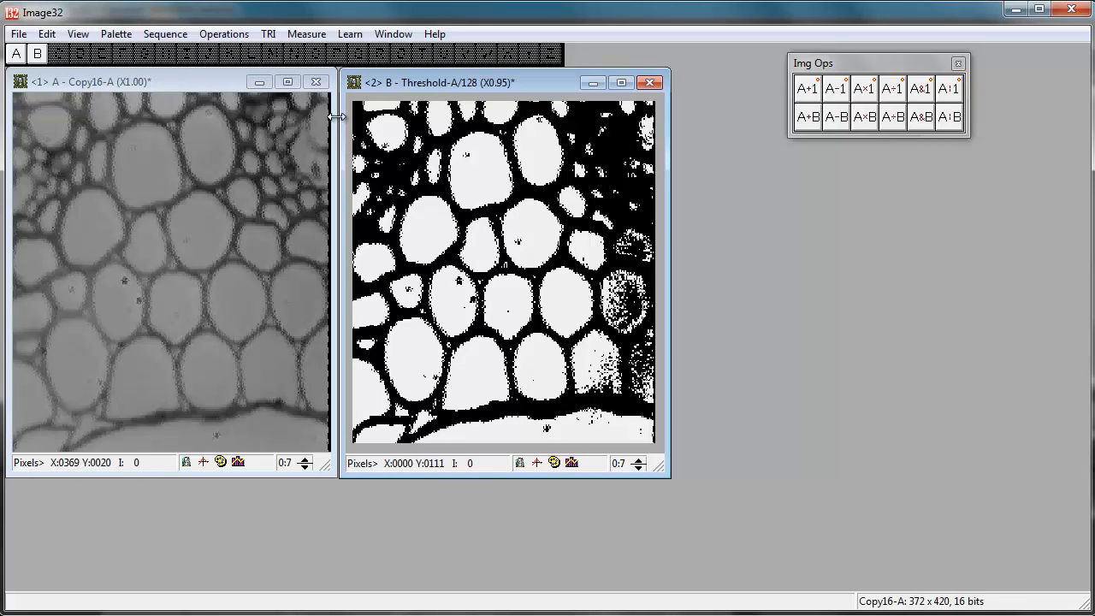
Step: Apply NOT to thresholded image B into slot C and move the inverted mask off image A
click(222, 34)
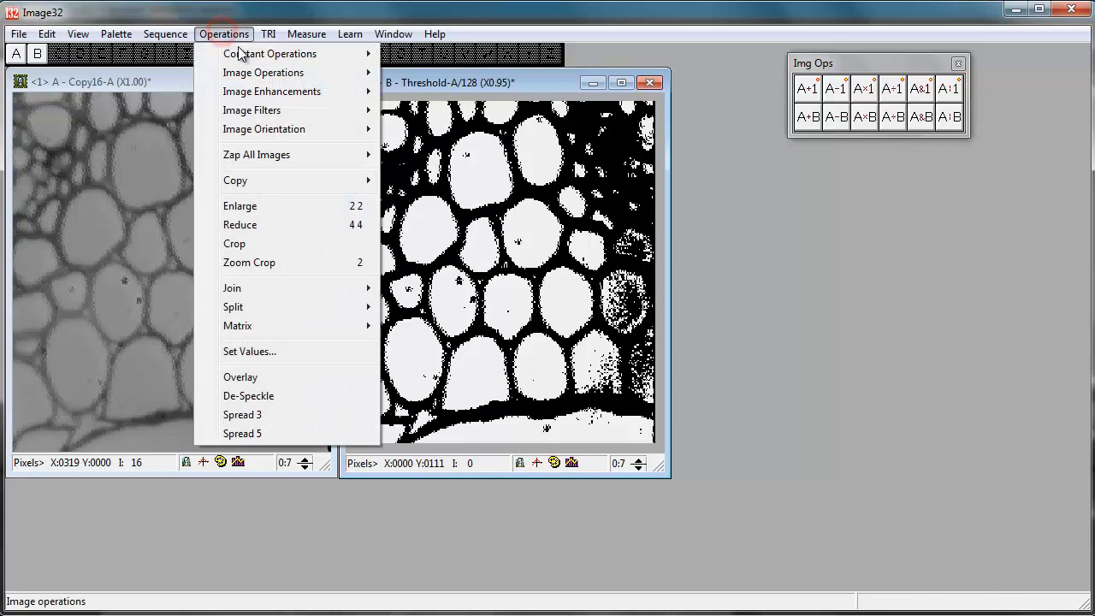
mouse_move(261, 72)
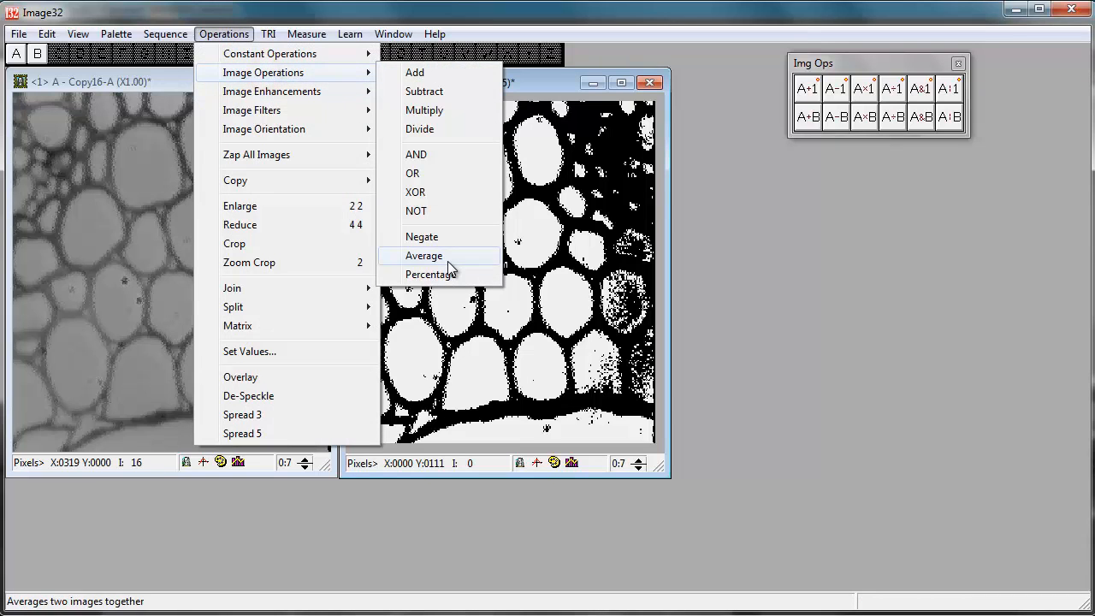
click(428, 211)
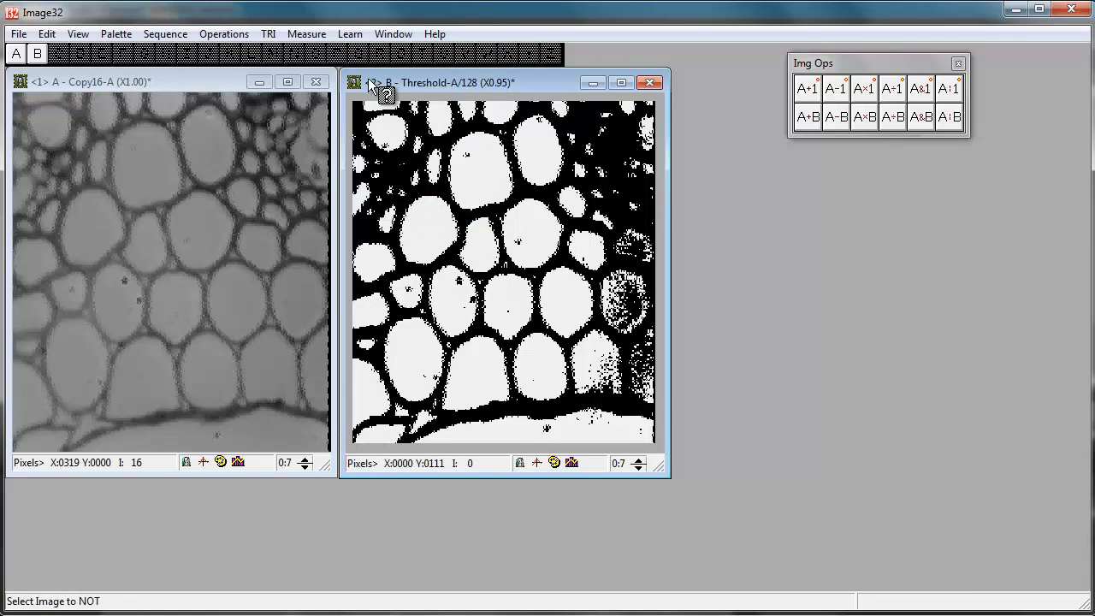
click(386, 153)
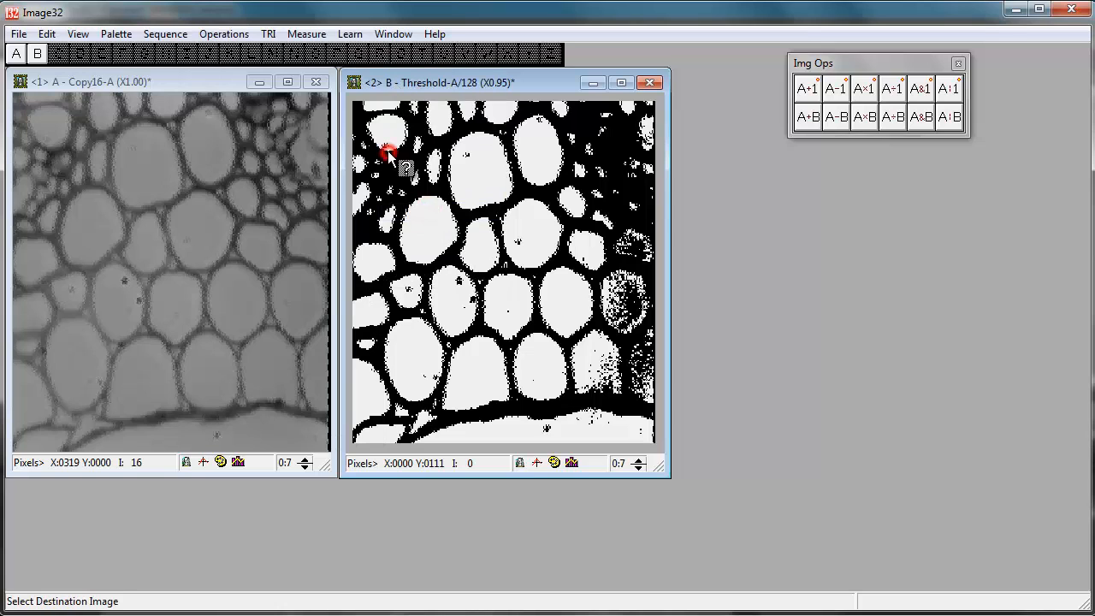
click(58, 54)
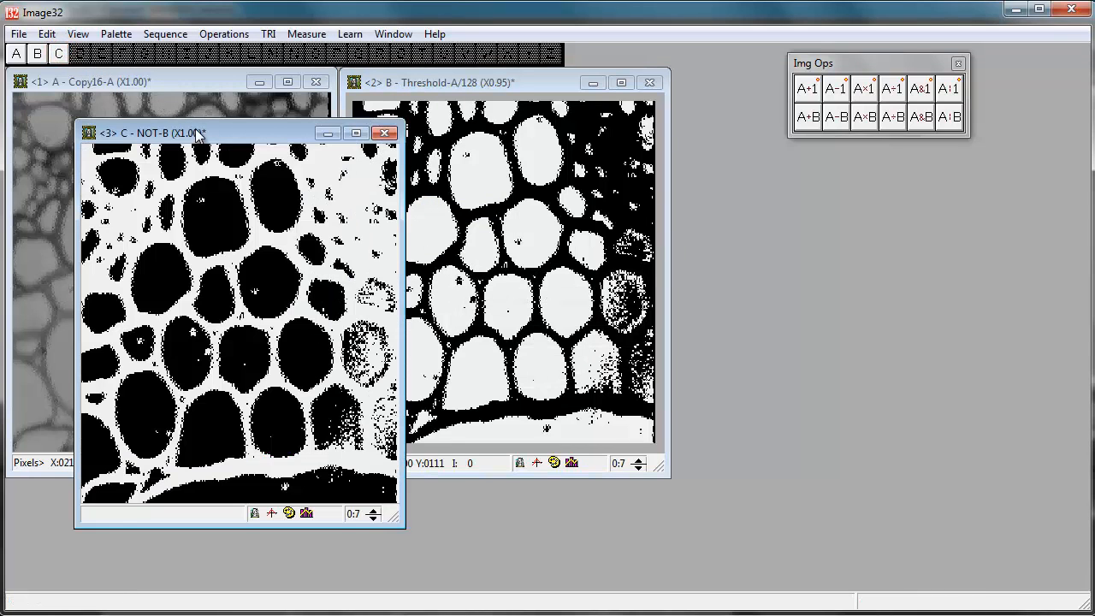
drag(197, 133, 471, 154)
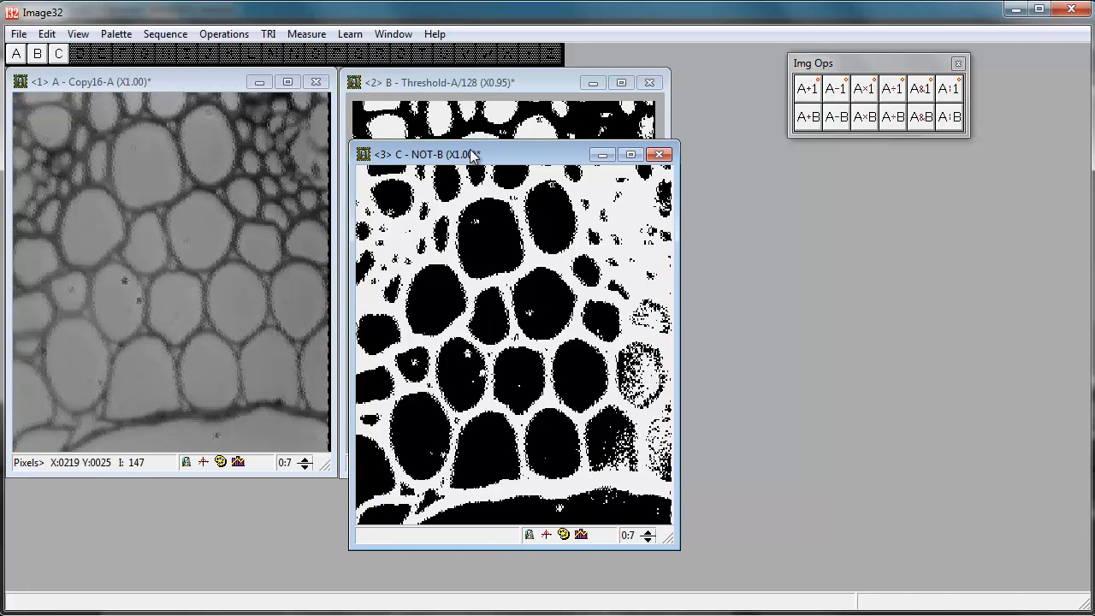
Step: Combine image A with inverted mask C using AND into slot D, and move the result clear of the sources
click(224, 34)
click(244, 72)
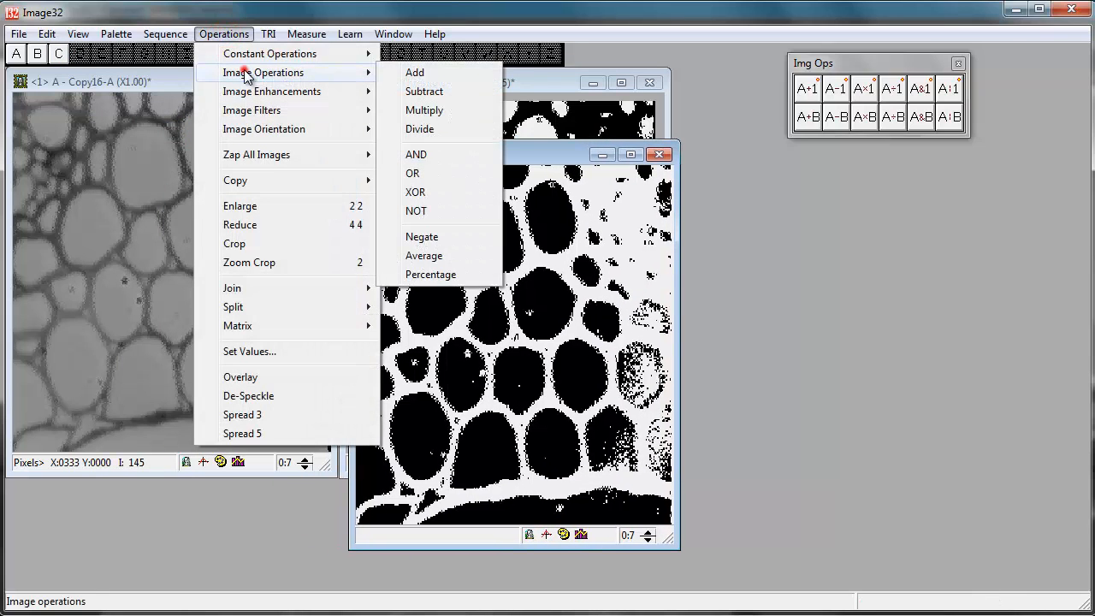
click(434, 154)
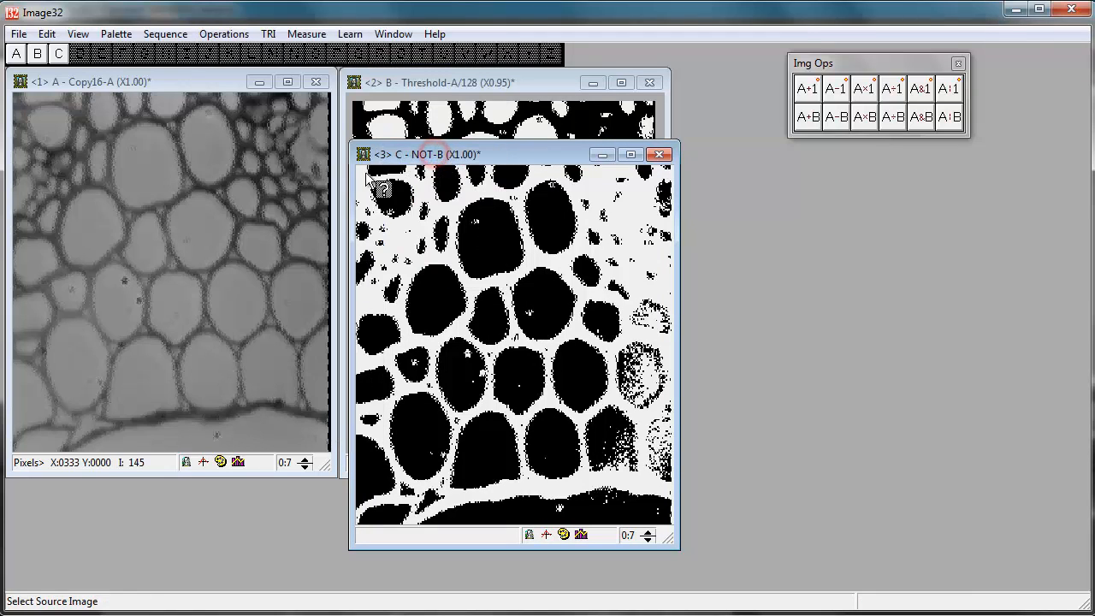
click(229, 236)
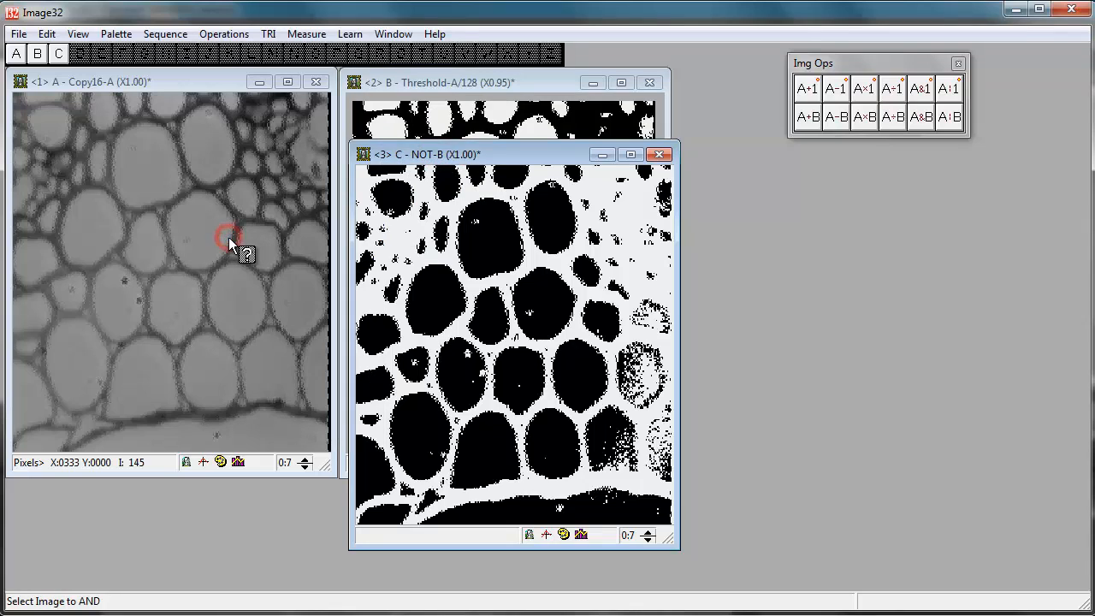
click(493, 269)
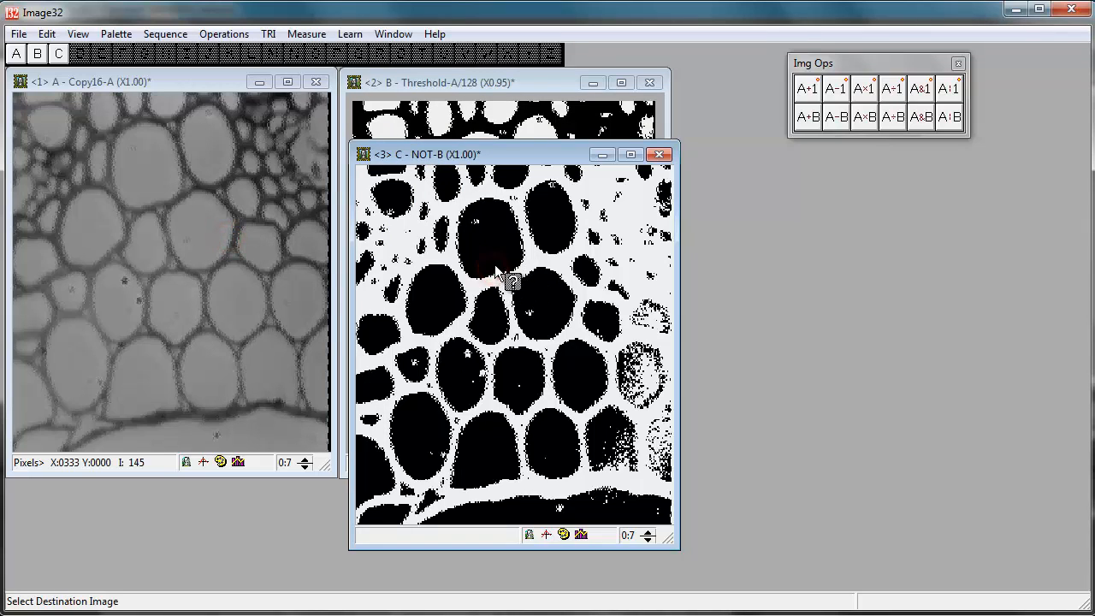
click(81, 53)
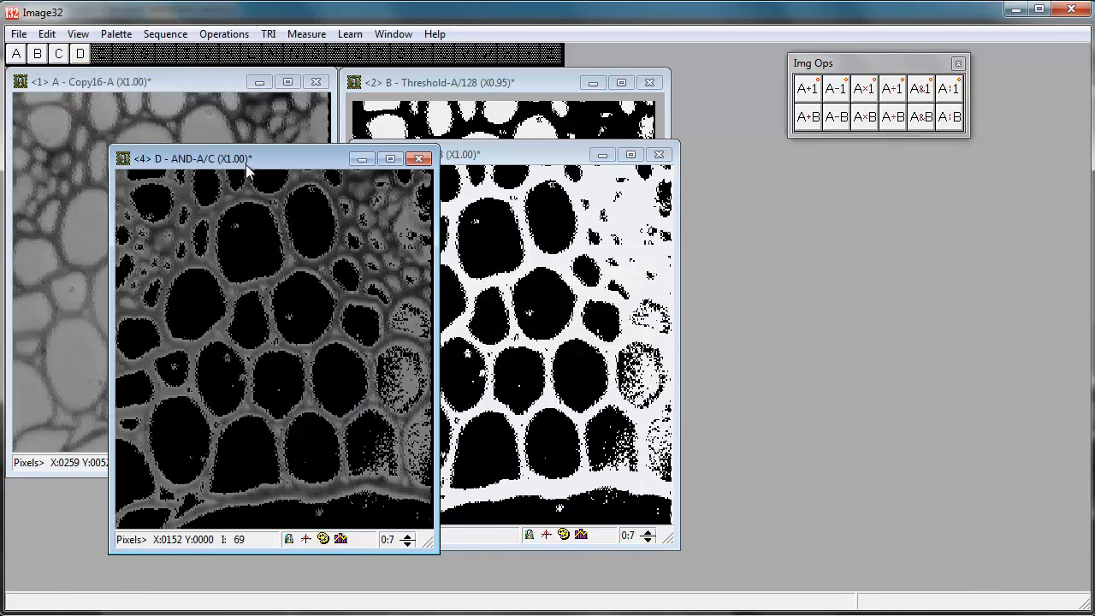
drag(246, 165, 829, 176)
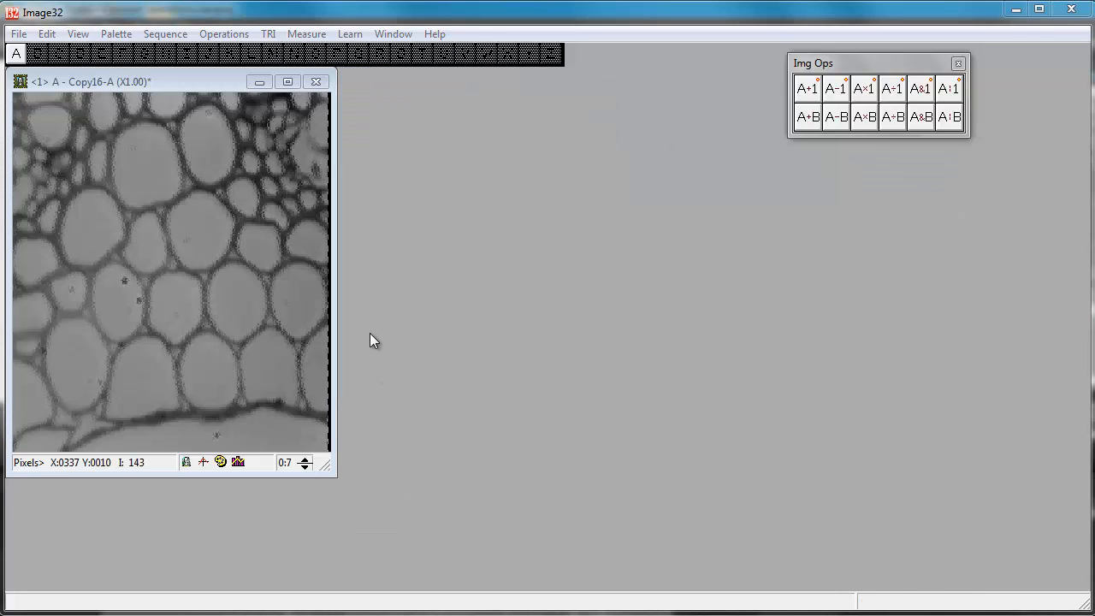
Step: Smooth image A with a filter value of 7 into slot B and place the smoothed result beside the original
click(229, 35)
click(277, 93)
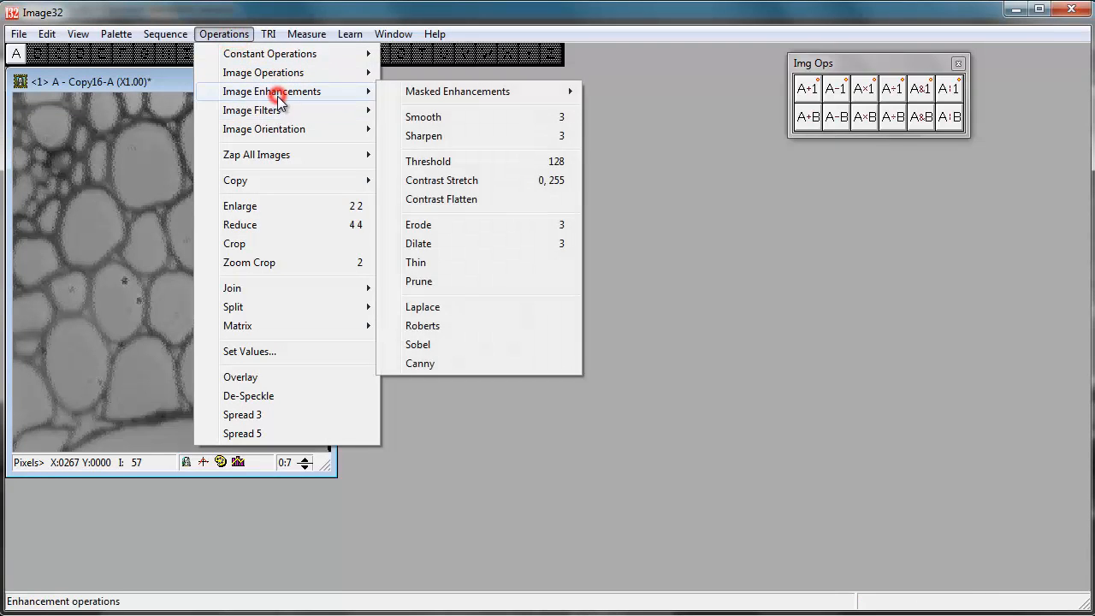
click(430, 117)
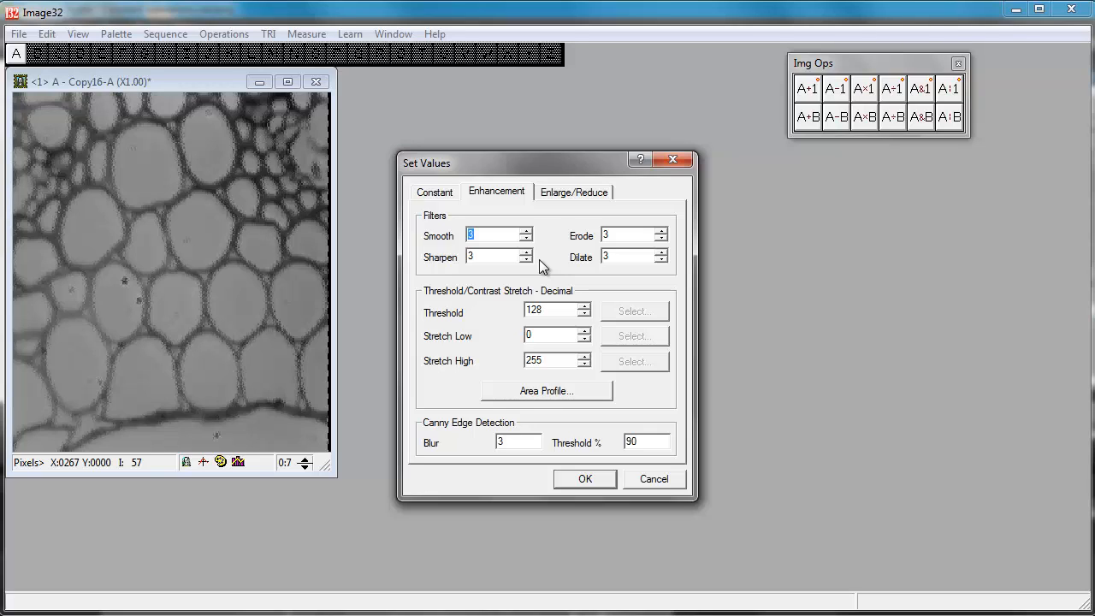
click(587, 480)
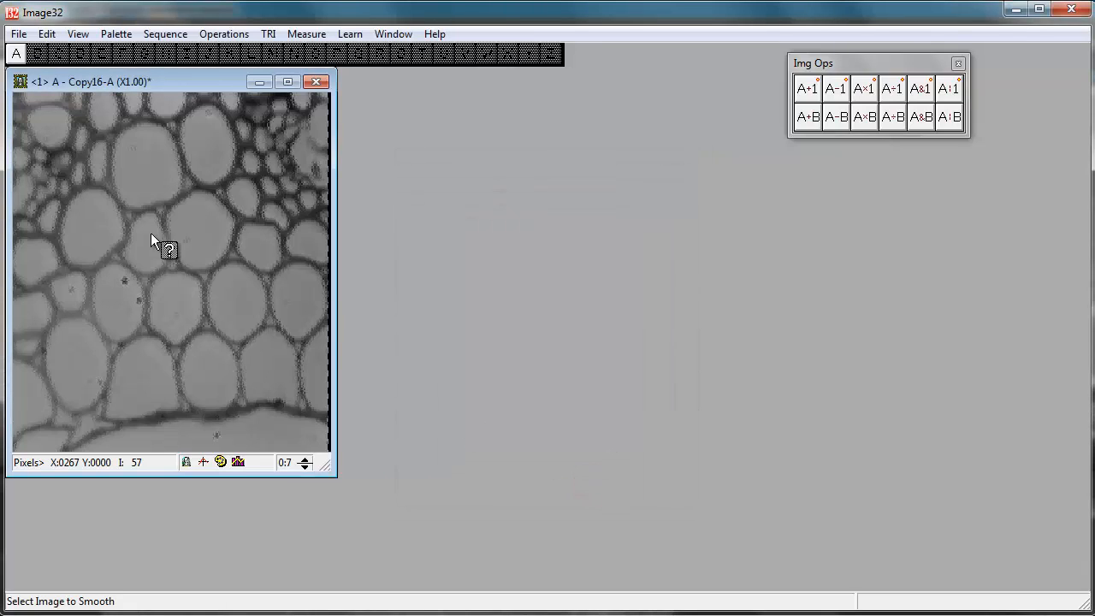
click(116, 238)
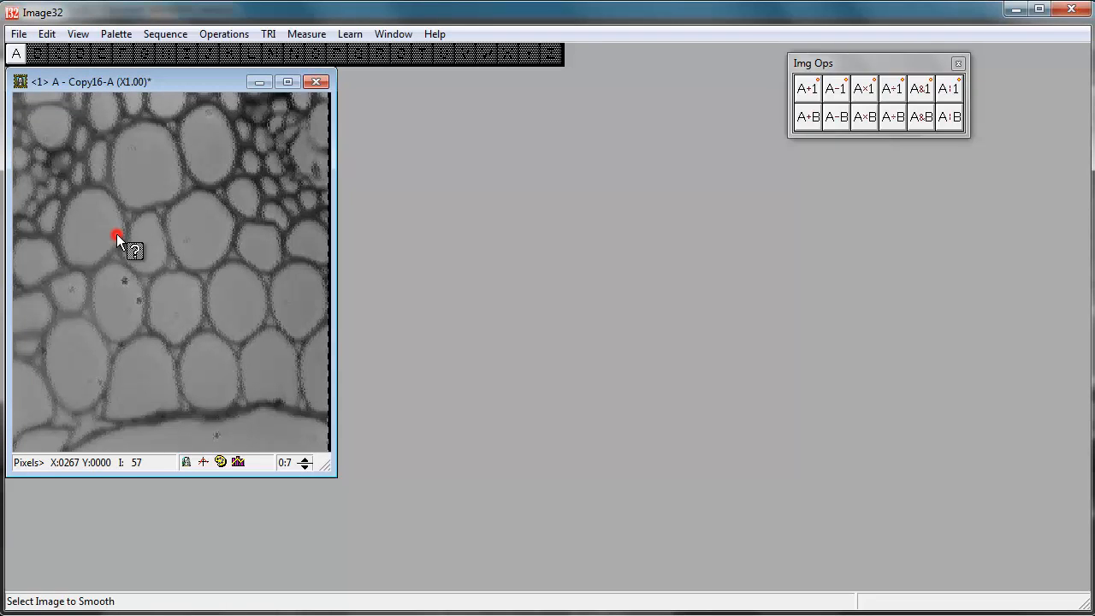
click(40, 54)
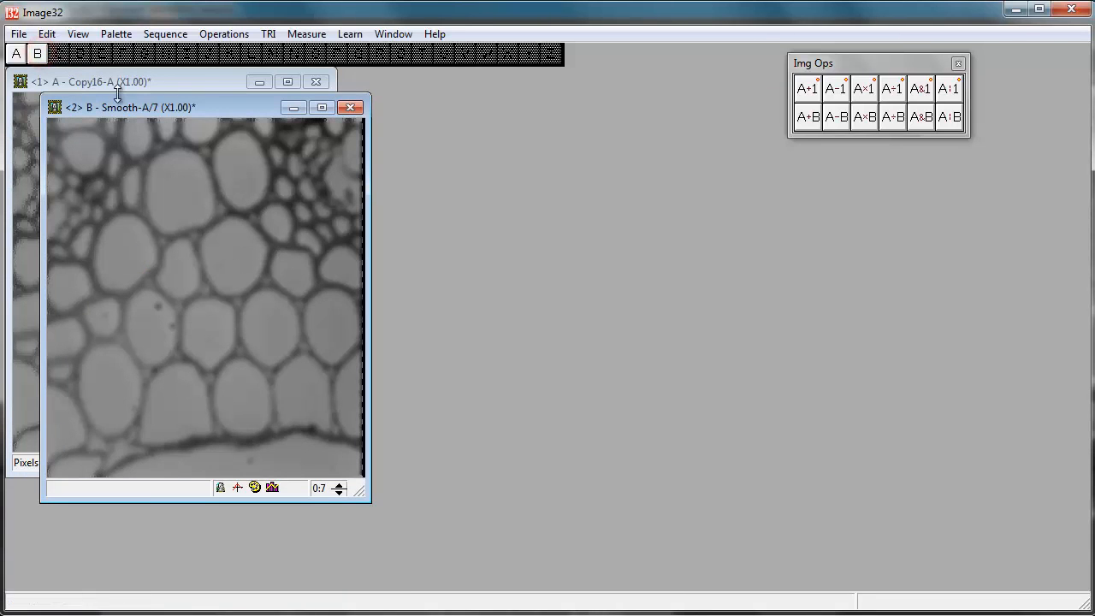
drag(122, 108, 463, 86)
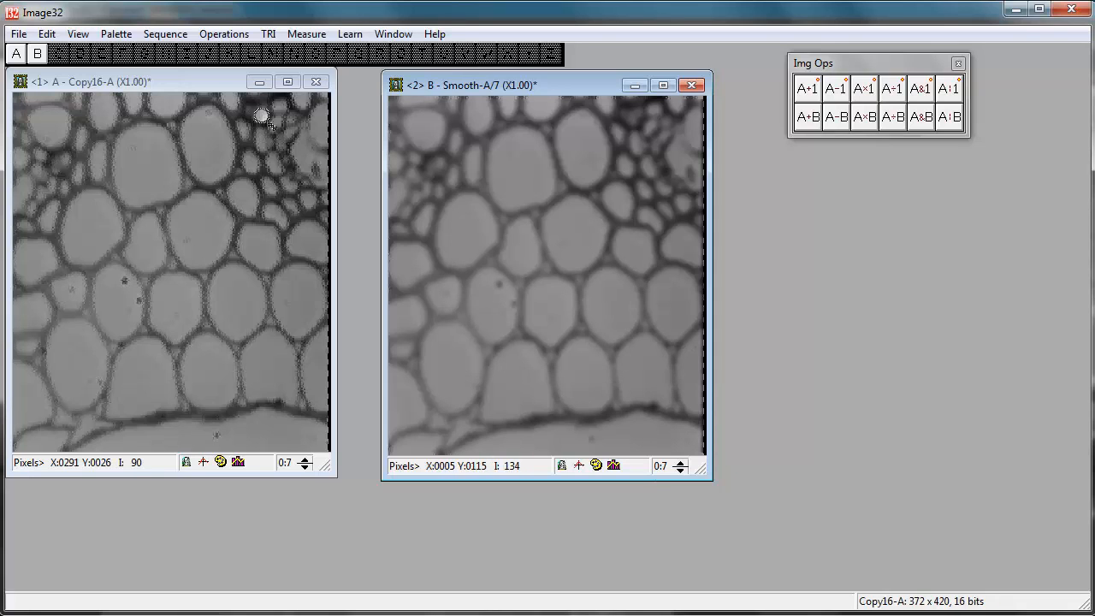
Step: Sharpen image A with a filter value of 7 into slot C
click(225, 34)
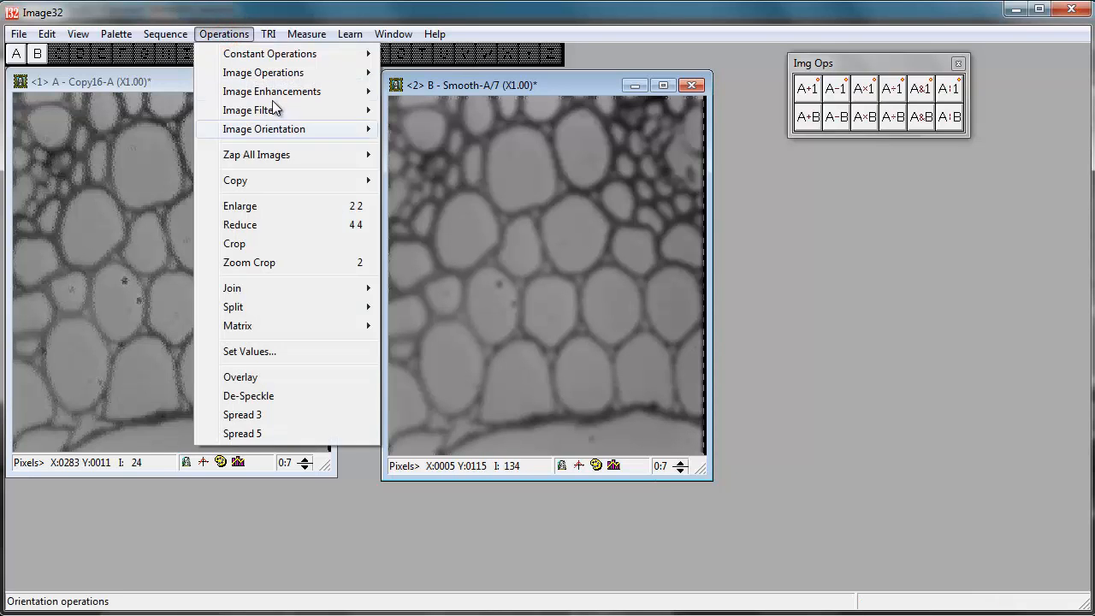
mouse_move(271, 95)
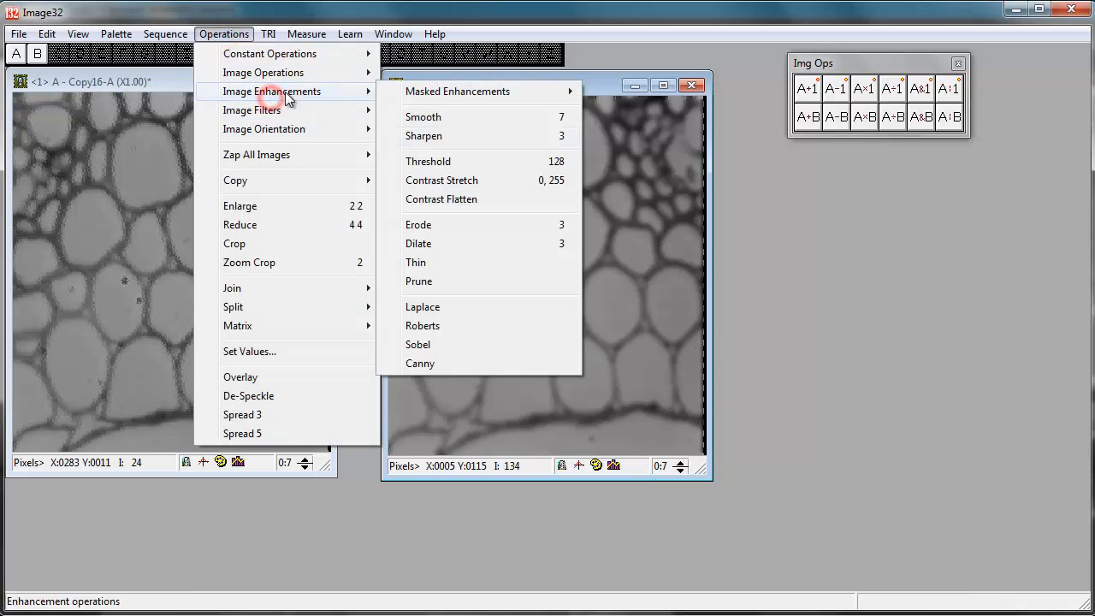
click(438, 135)
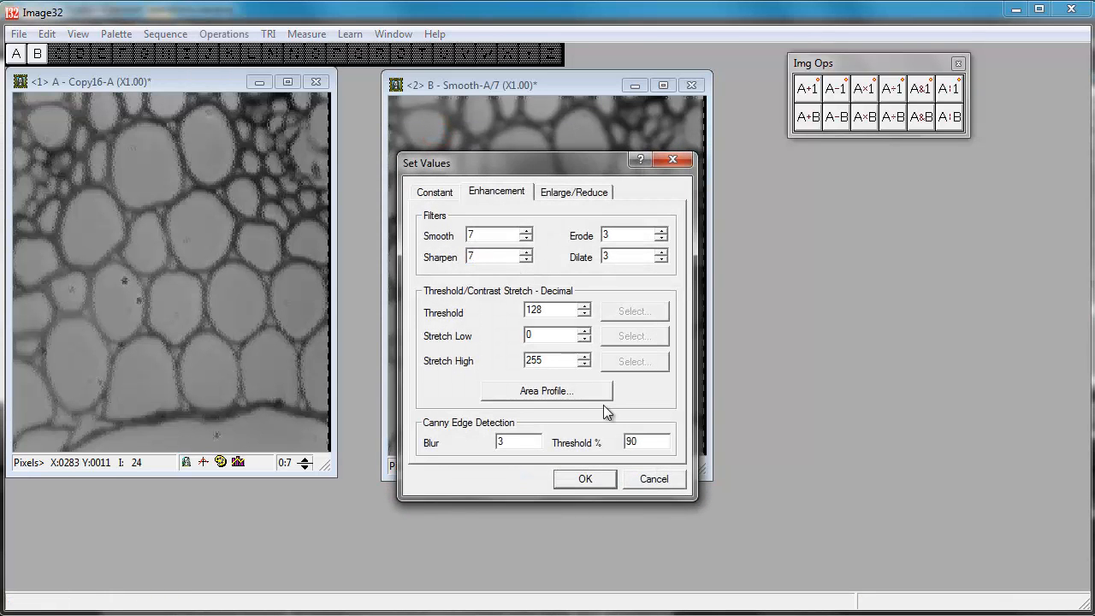
click(593, 480)
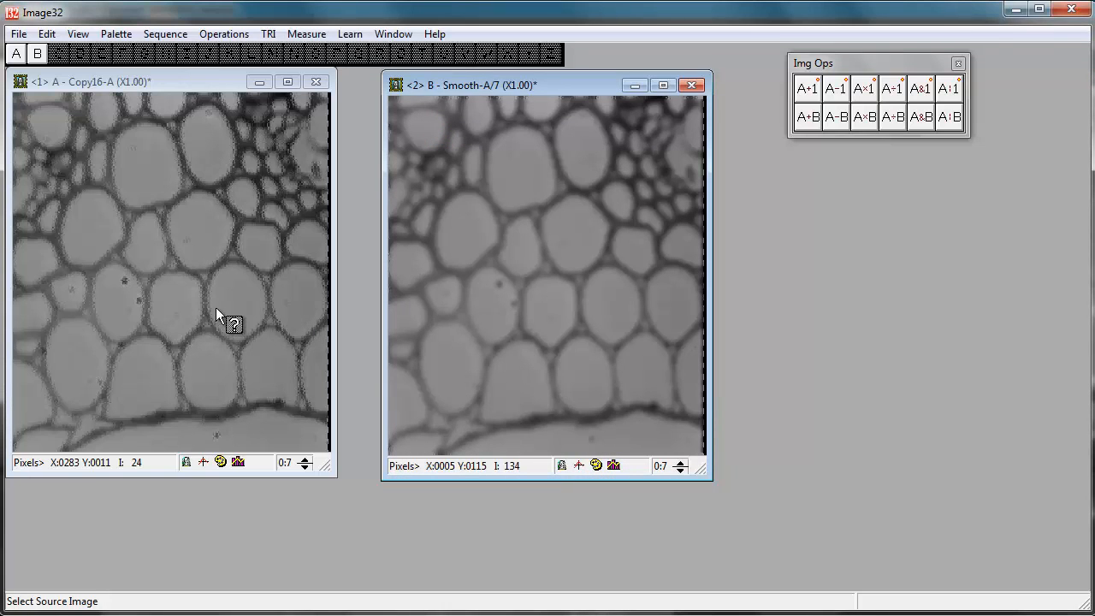
click(67, 144)
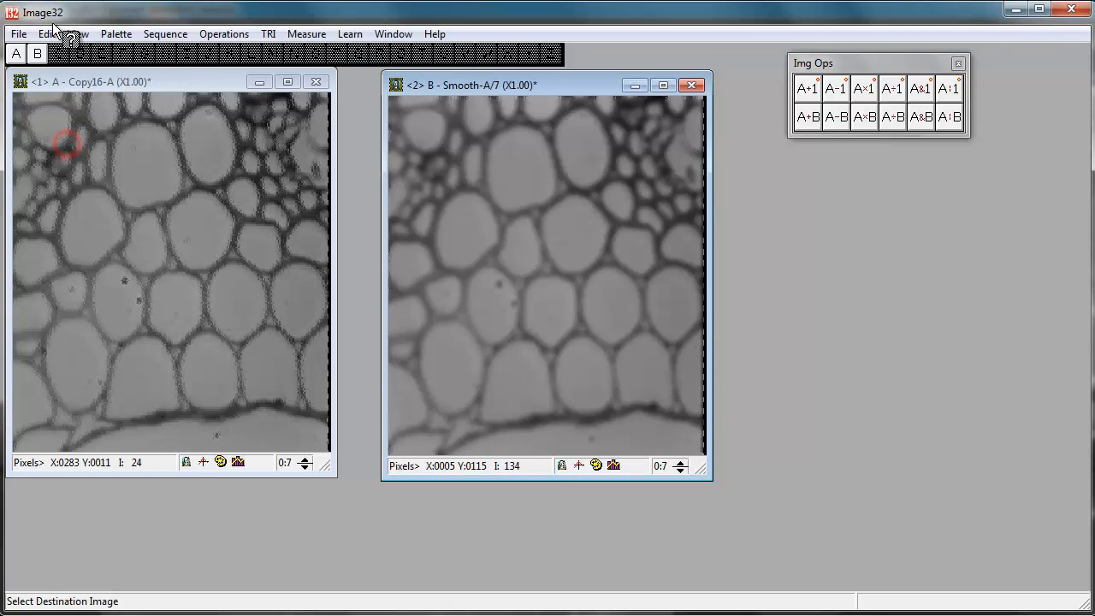
click(60, 53)
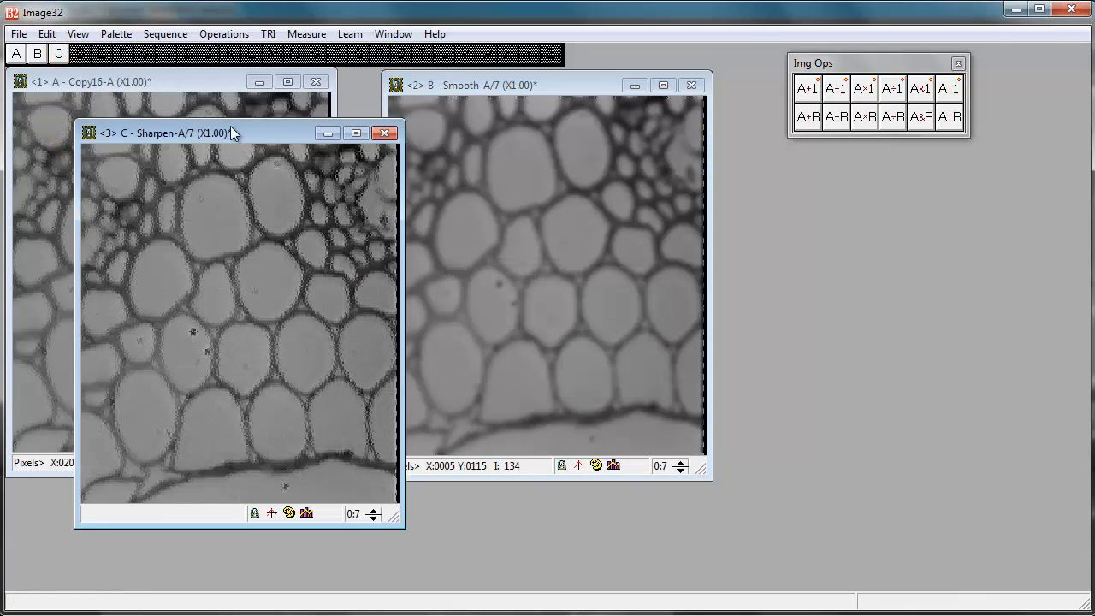
Step: Move the sharpened image clear of the original and smoothed images, and remove images C and B
drag(234, 129, 622, 110)
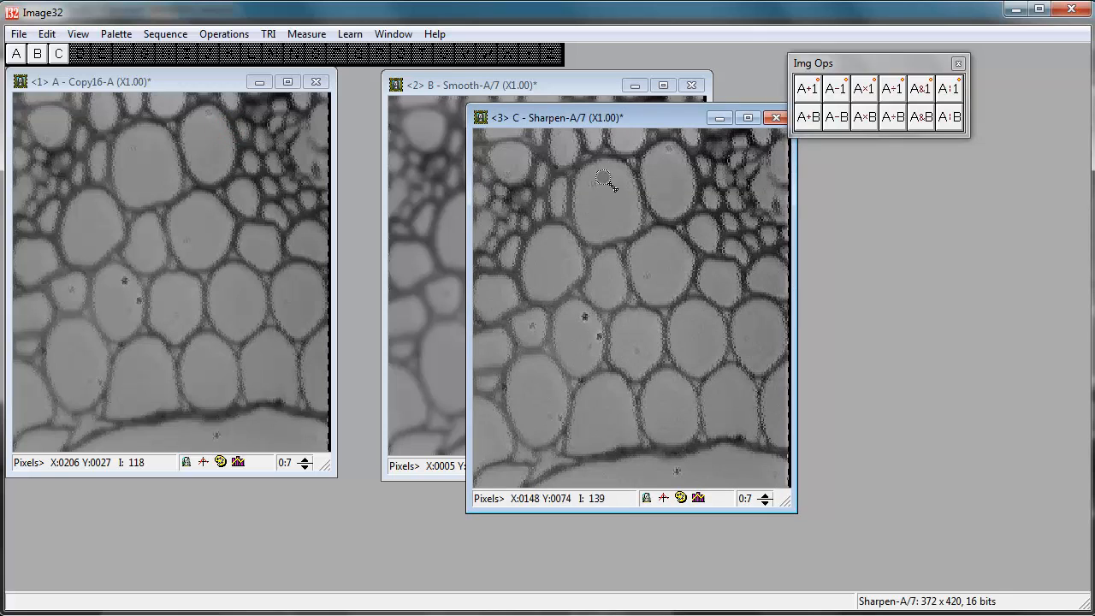
mouse_move(612, 122)
mouse_down()
mouse_move(744, 197)
mouse_move(759, 187)
mouse_up()
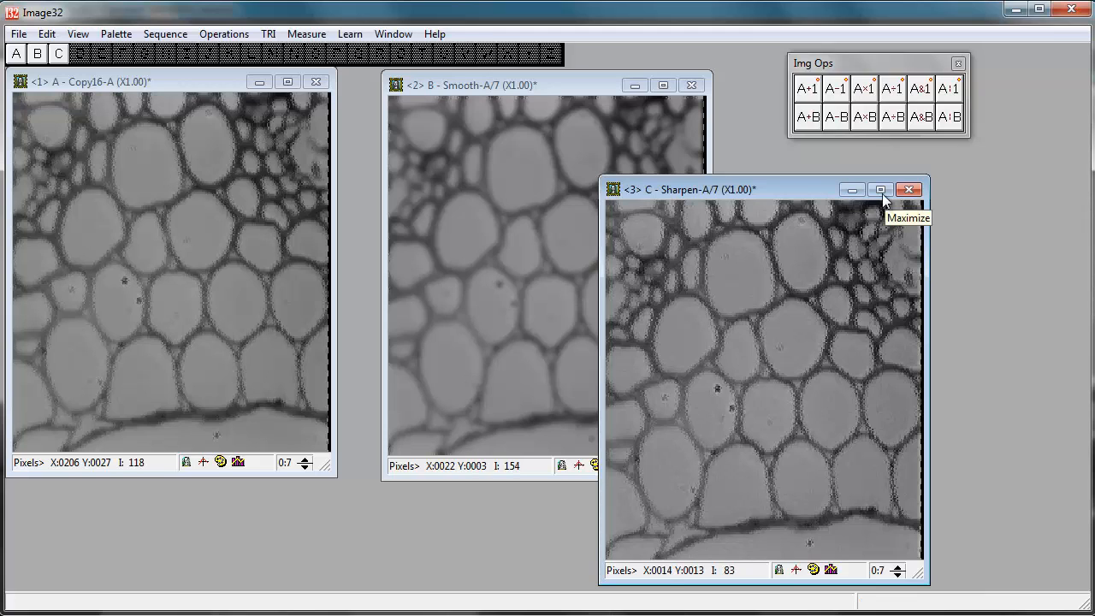
click(60, 53)
click(38, 54)
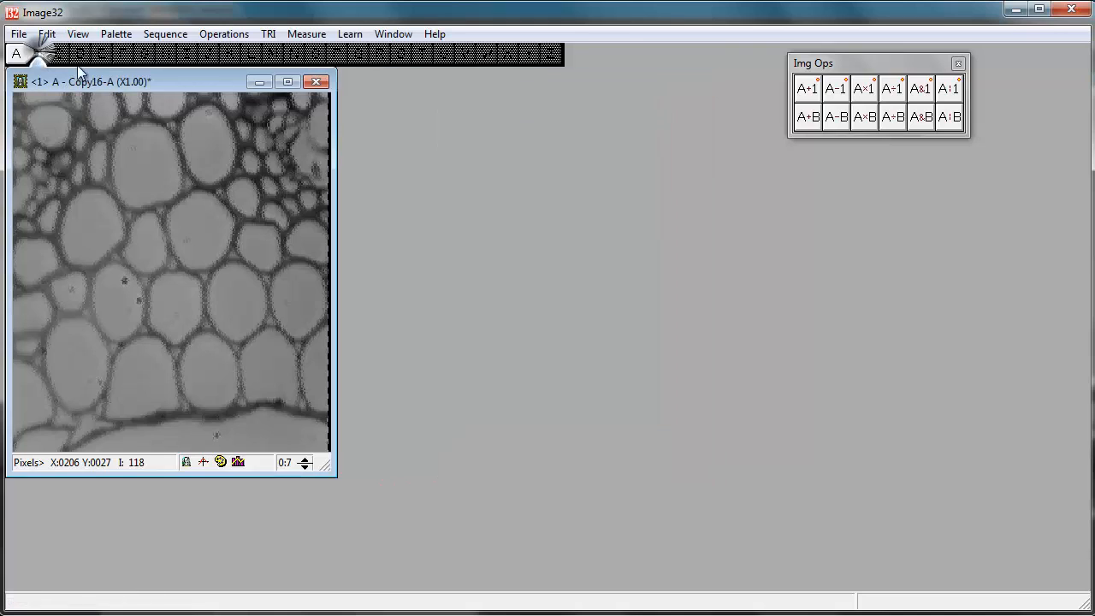
Step: Erode image A with a filter value of 7 into slot B and place the eroded result beside the original
click(223, 34)
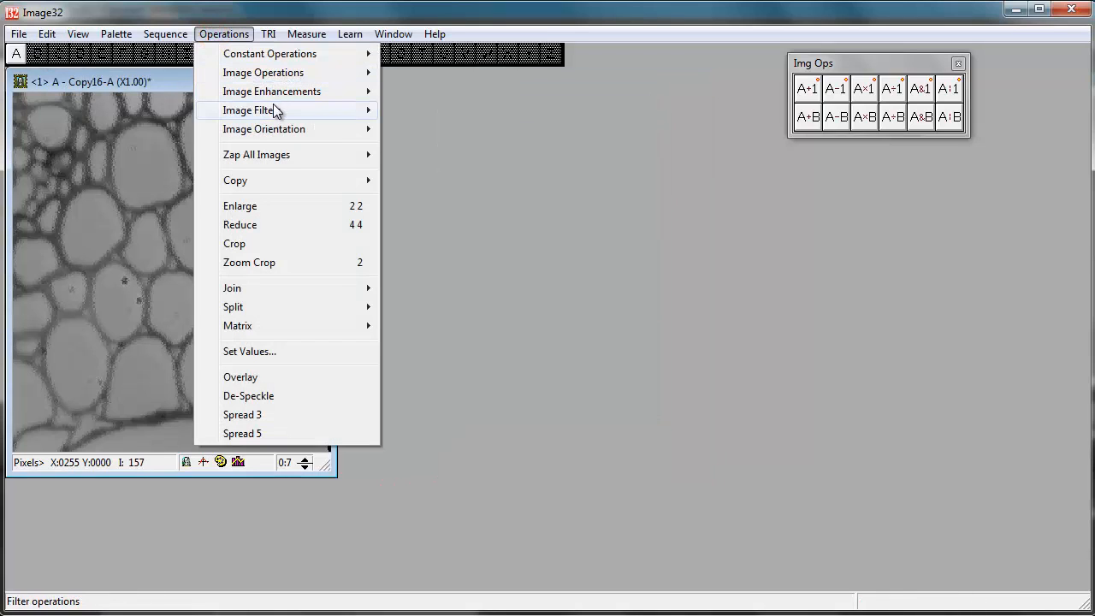
mouse_move(274, 92)
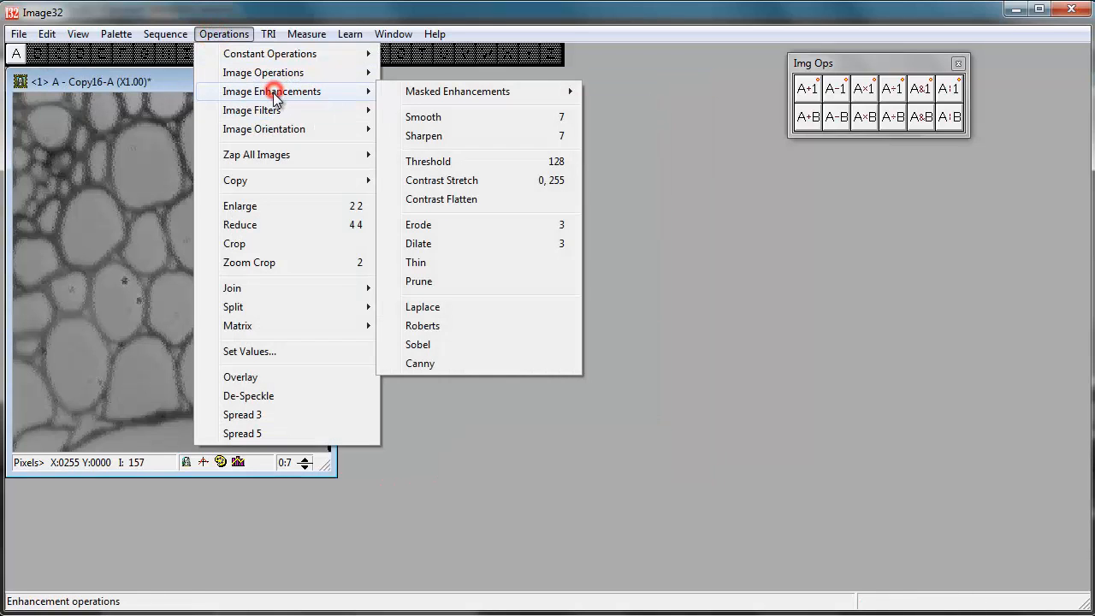
click(435, 228)
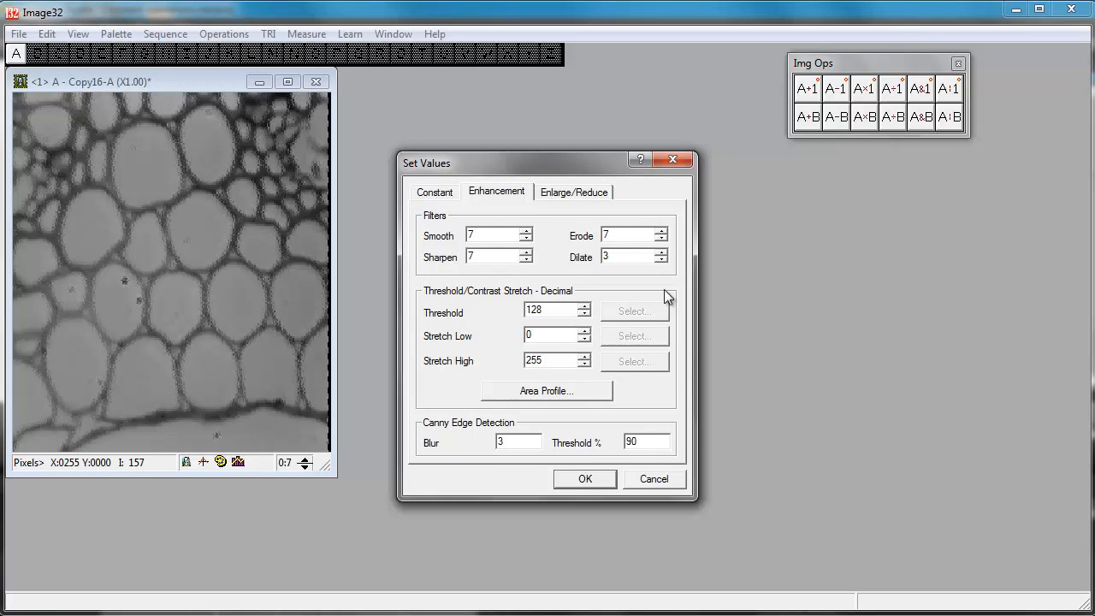
click(582, 480)
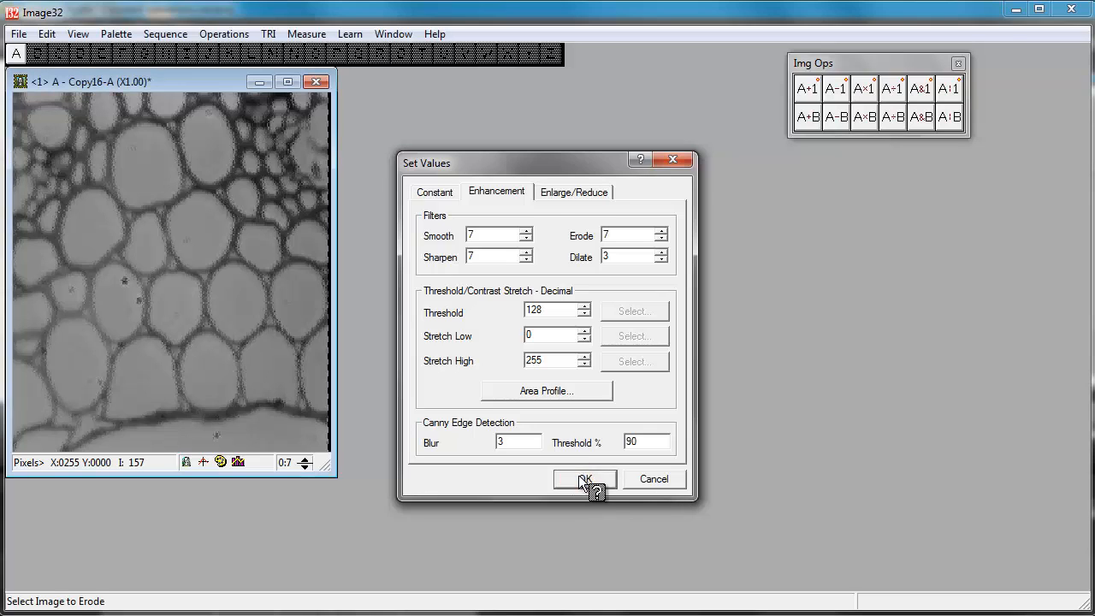
click(17, 54)
click(37, 53)
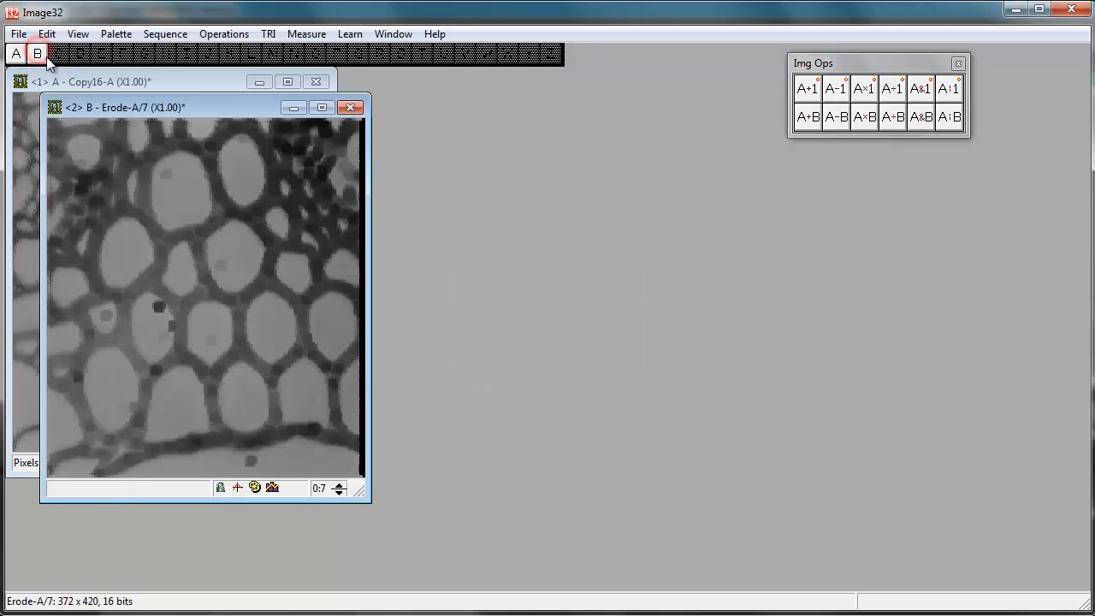
drag(114, 109, 469, 88)
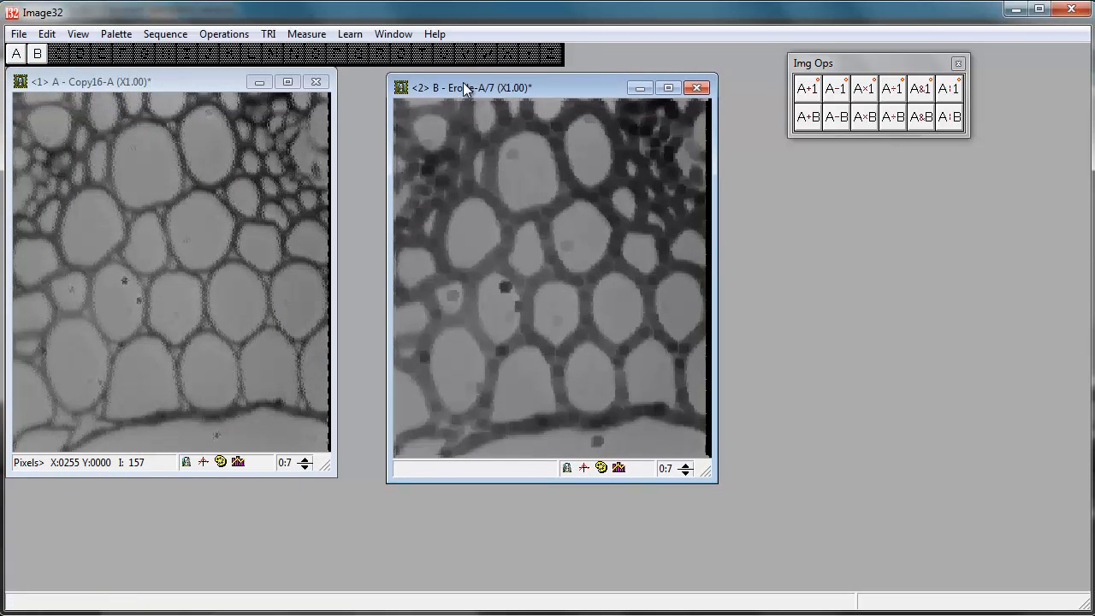
Step: Dilate image A with a filter value of 7 into slot C and move the dilated result clear of the other images
click(331, 162)
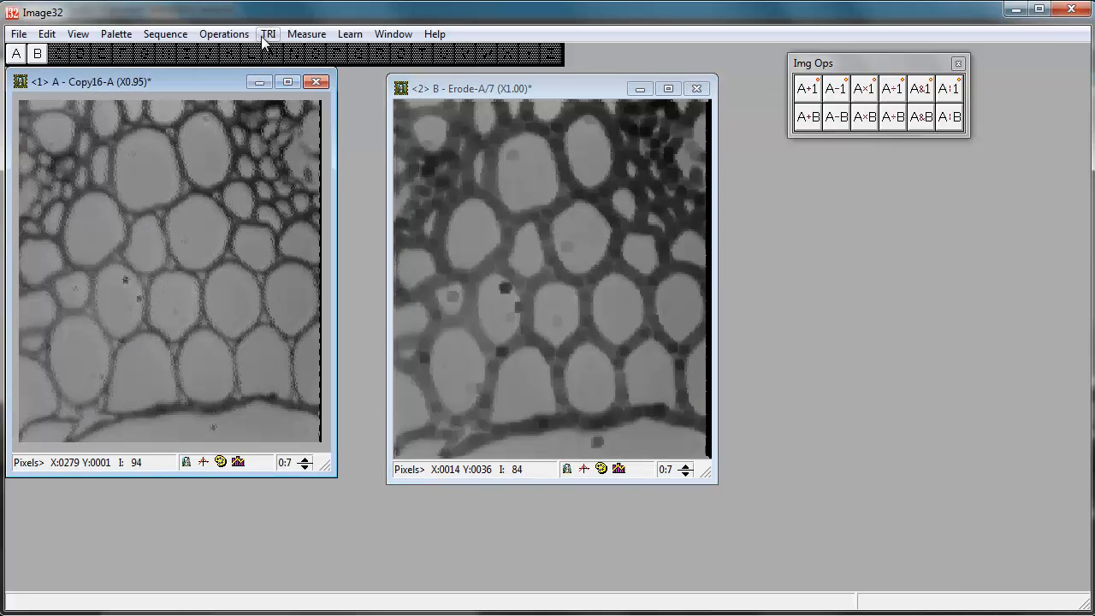
click(224, 34)
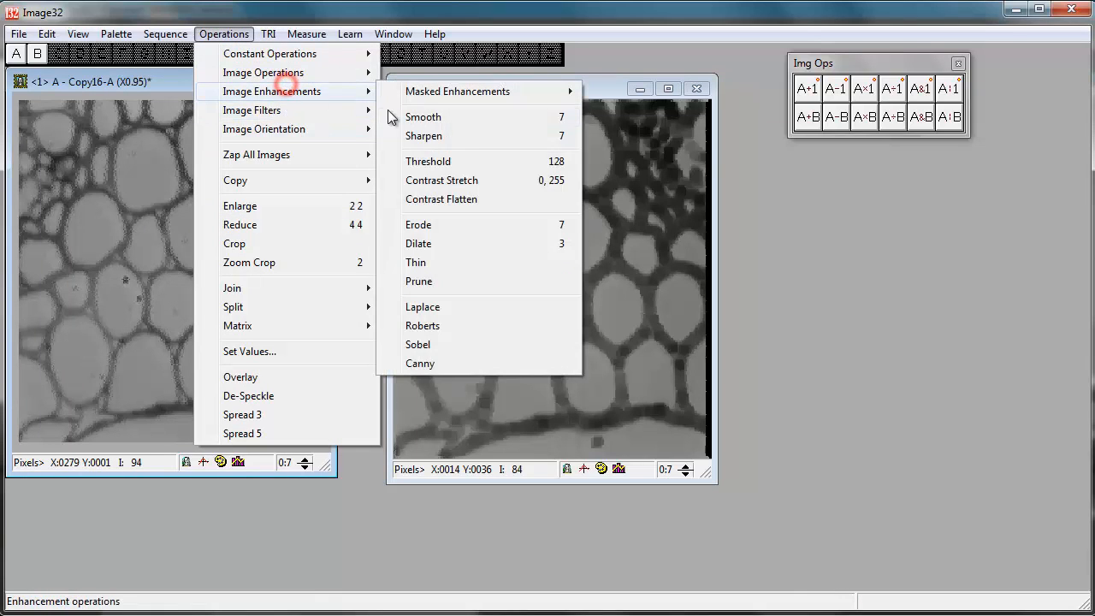
click(435, 248)
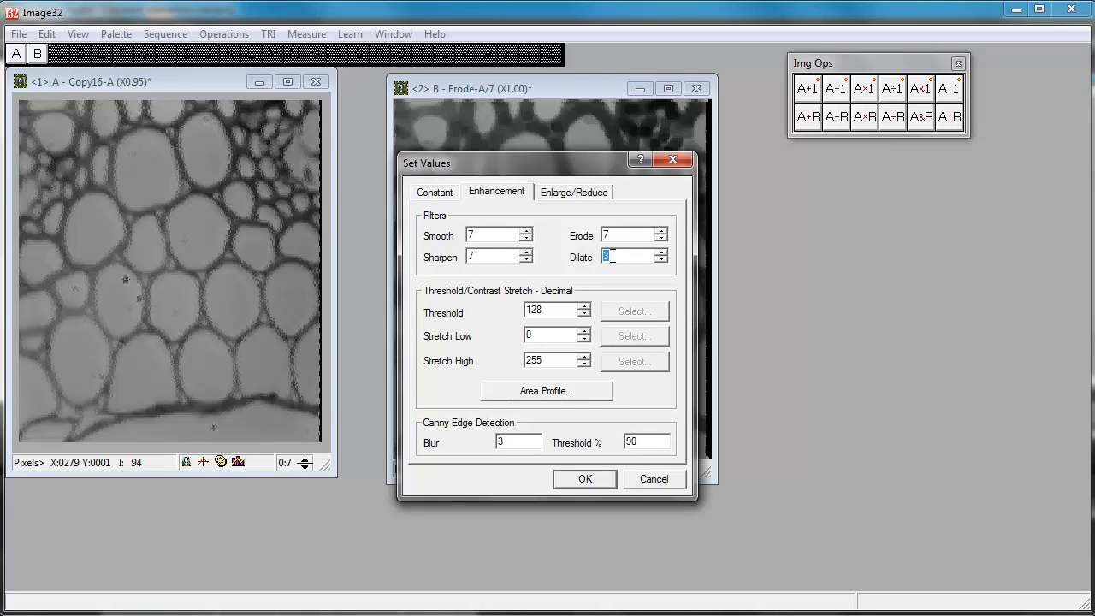
click(585, 479)
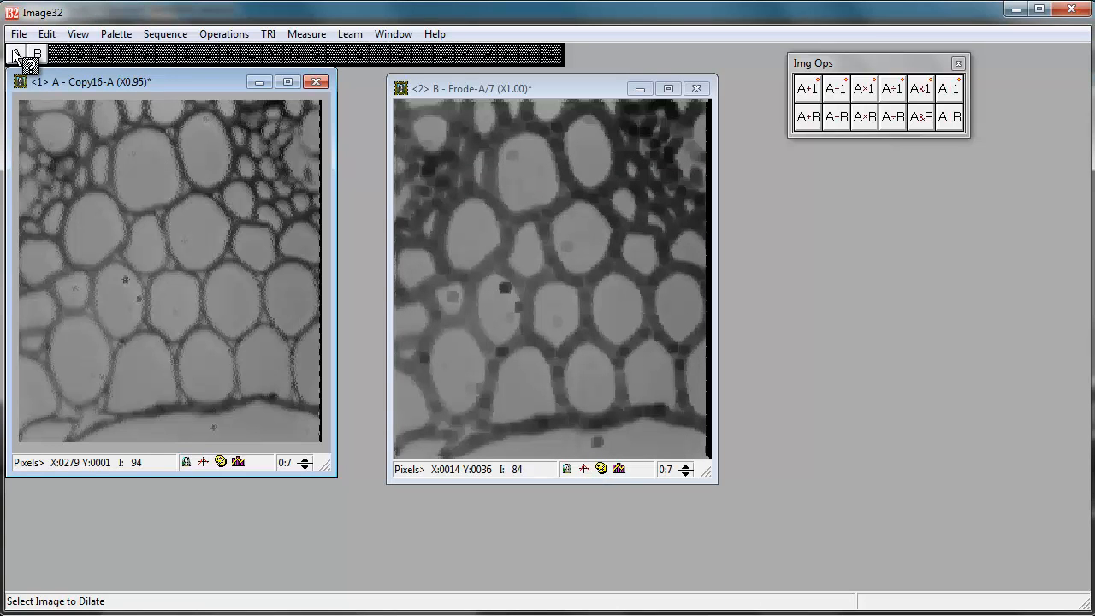
click(15, 54)
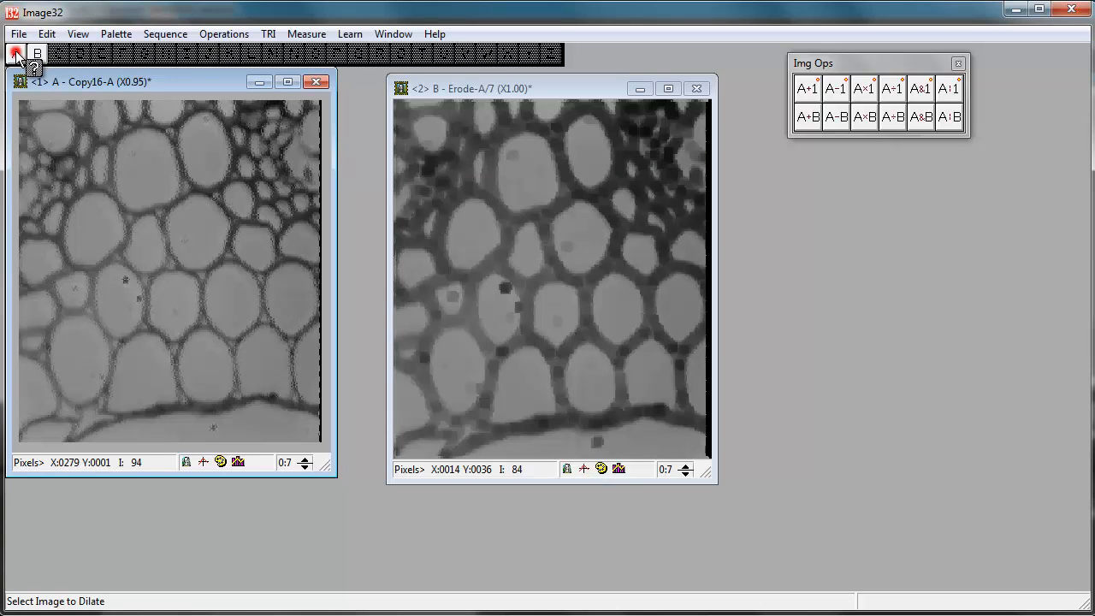
click(60, 54)
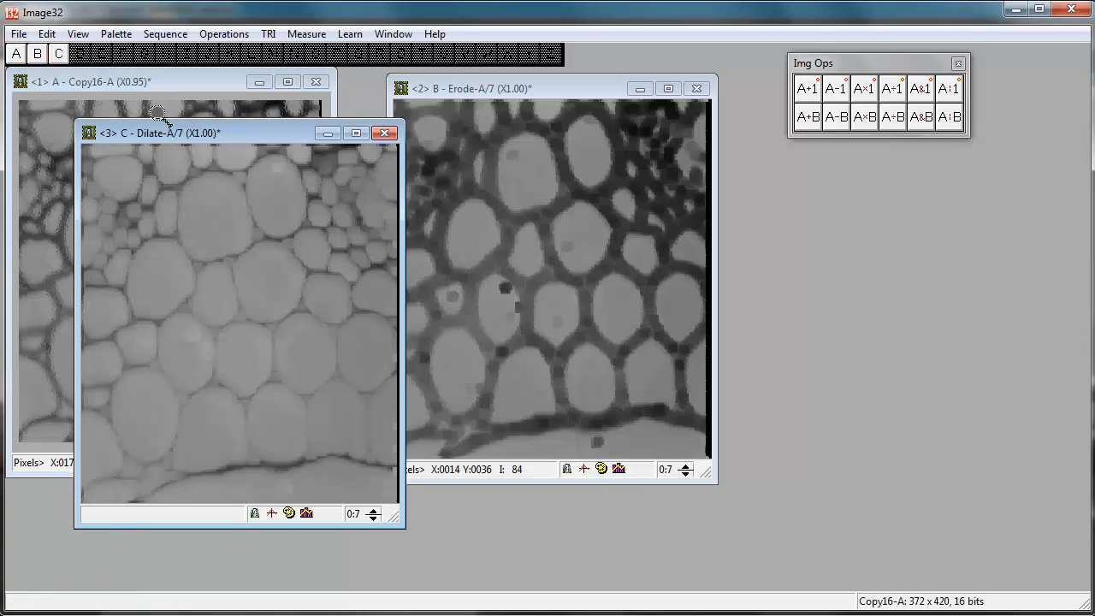
drag(208, 134, 862, 178)
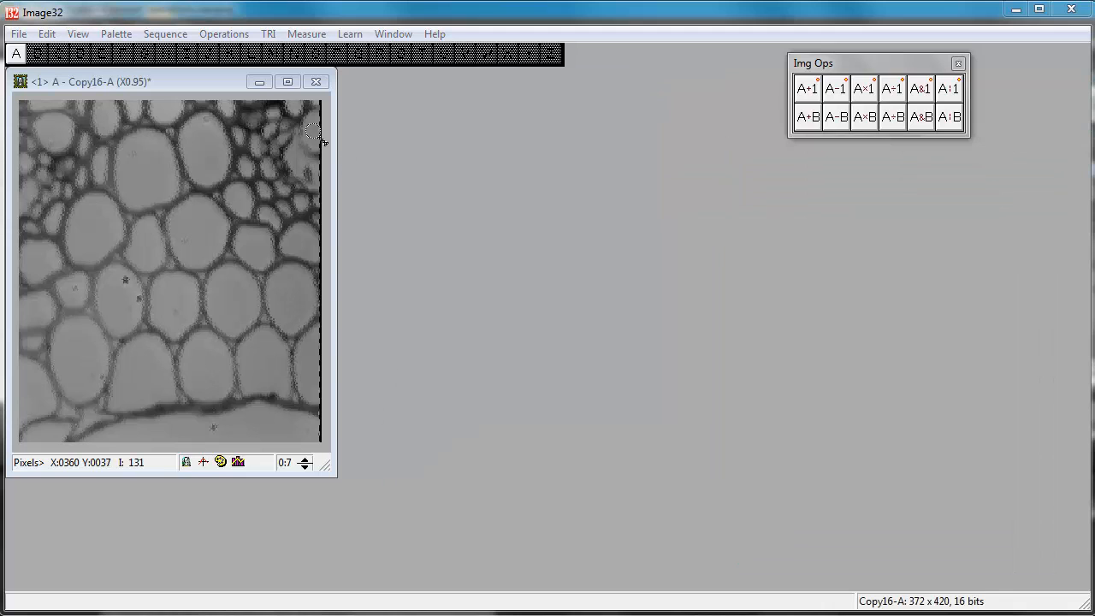
Step: Apply the Laplace edge enhancement to image A with slot B as the destination
click(224, 34)
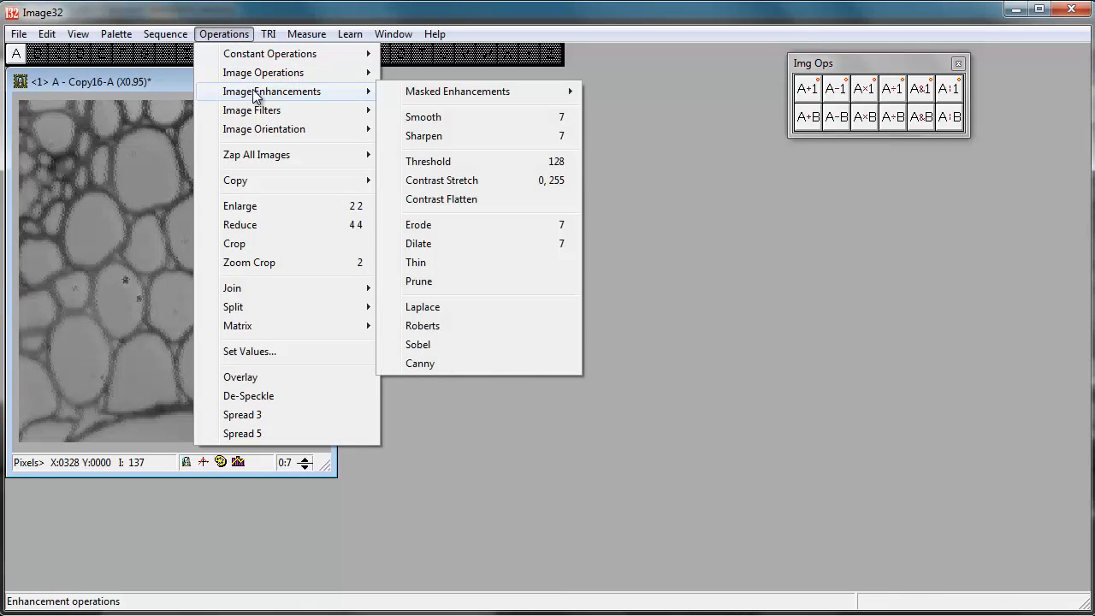
click(249, 91)
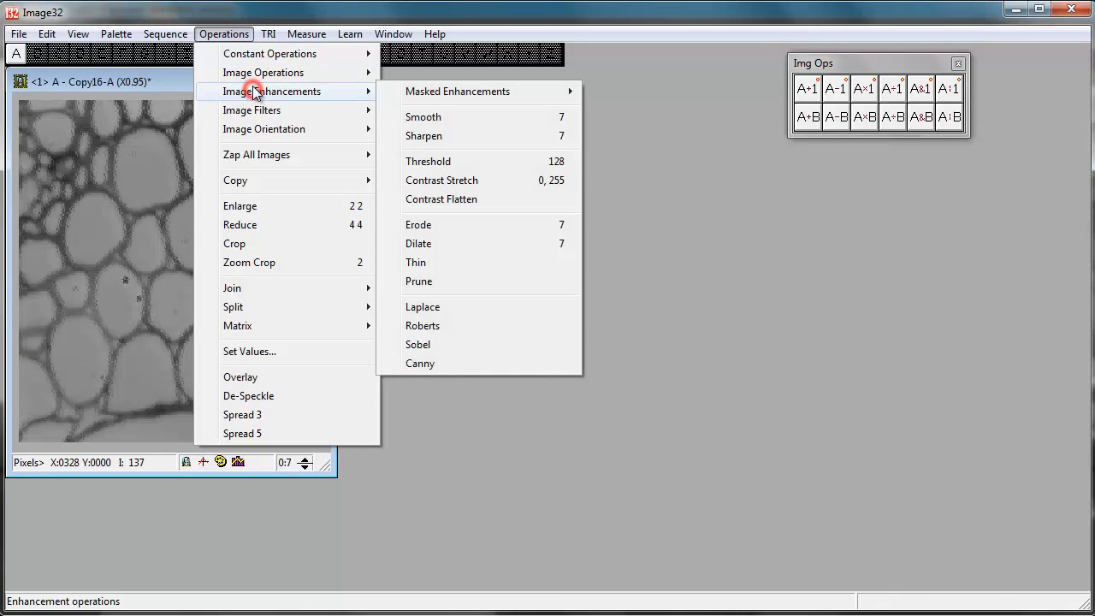
click(423, 307)
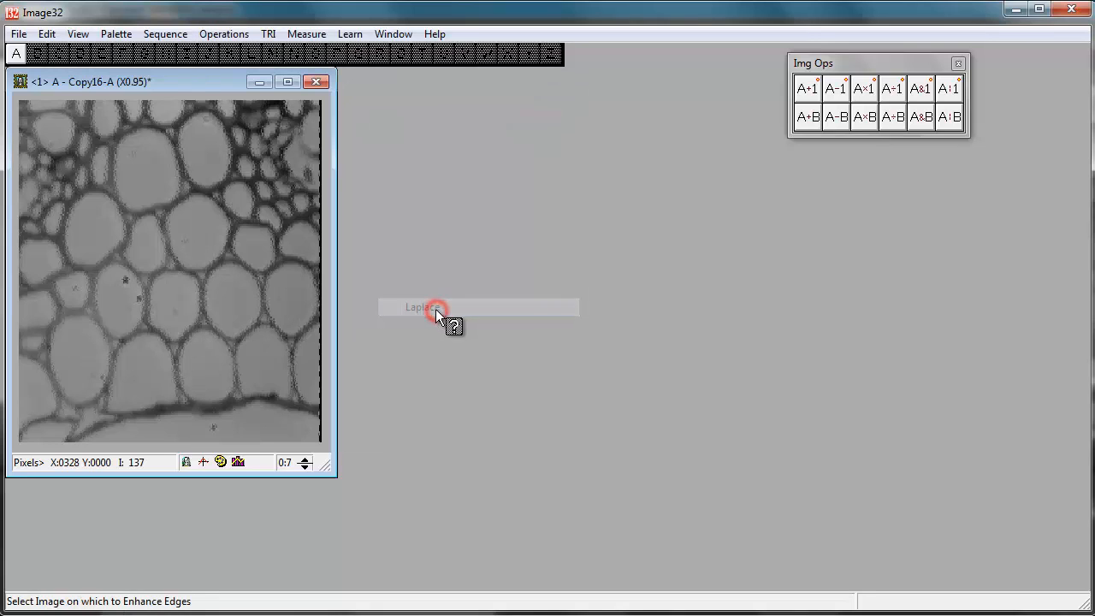
click(19, 54)
click(37, 54)
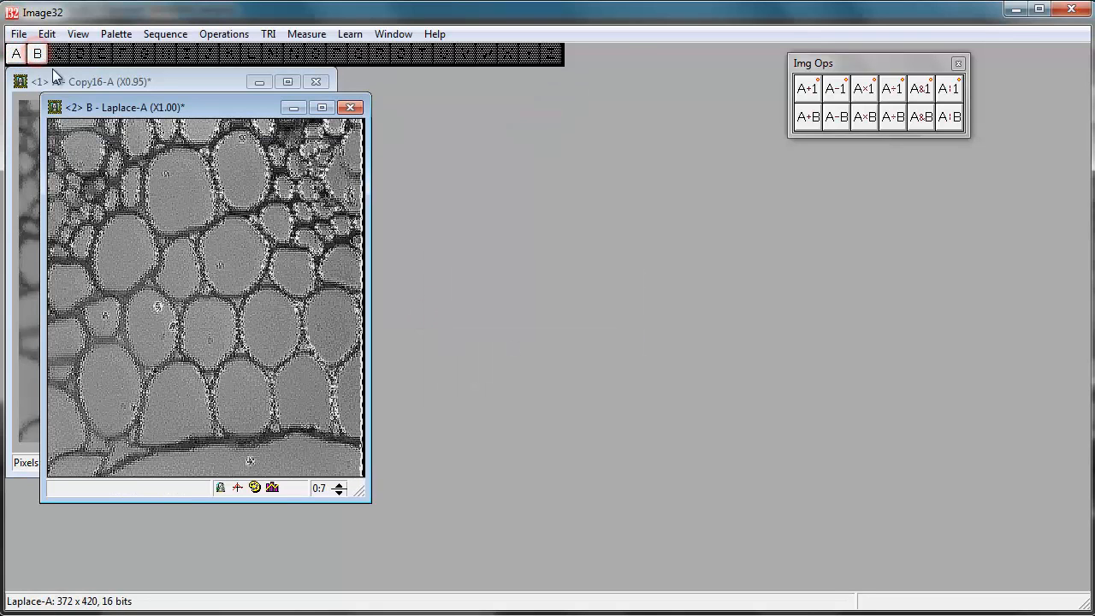
Step: Apply the Roberts edge enhancement to image A with slot C as the destination
click(222, 34)
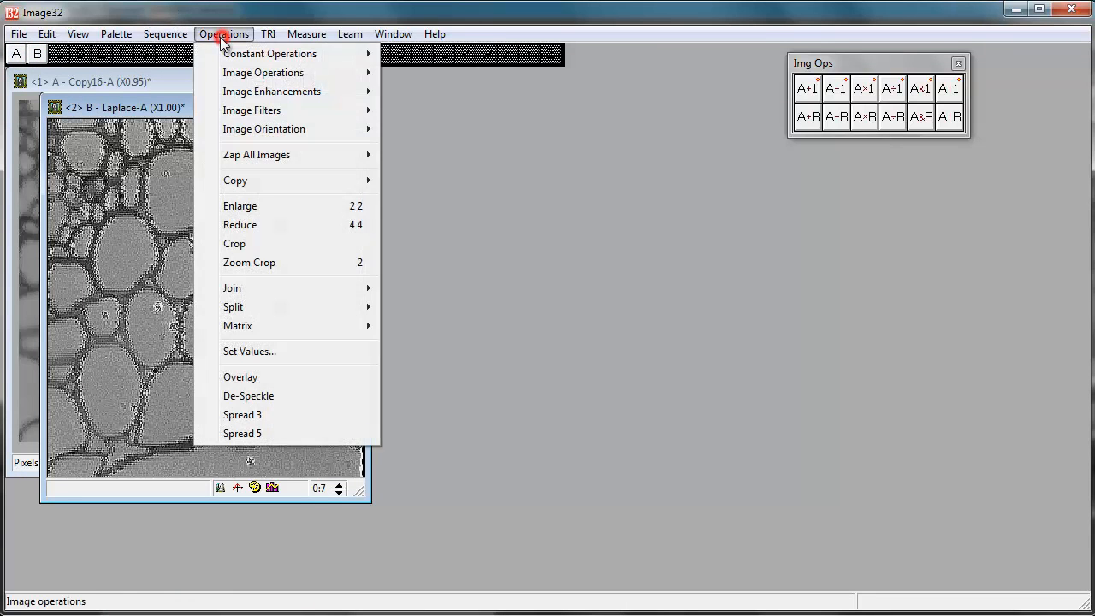
click(248, 94)
click(418, 325)
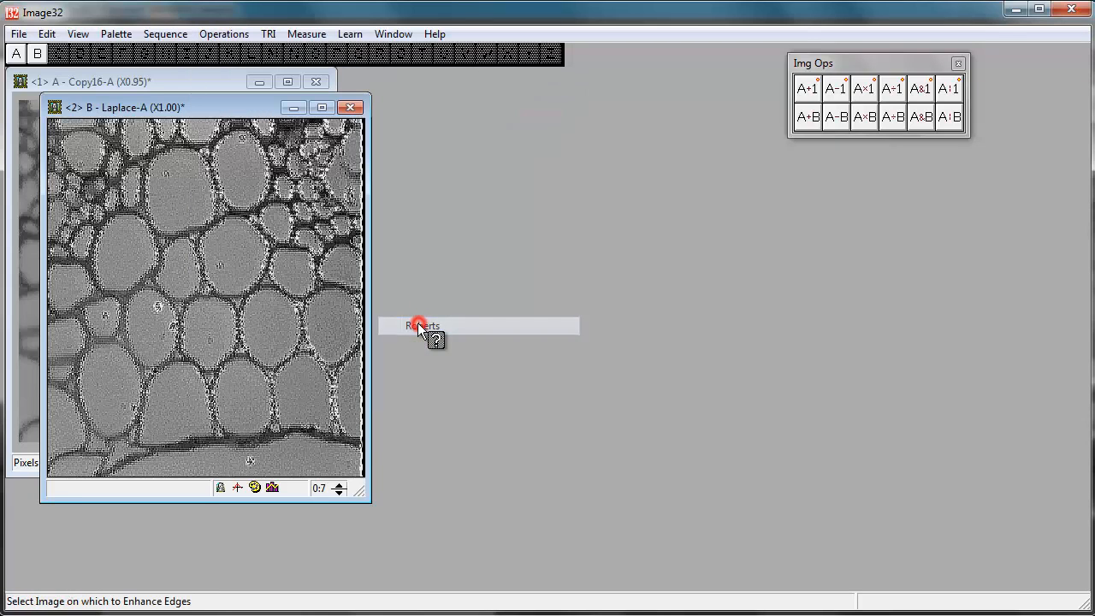
click(14, 53)
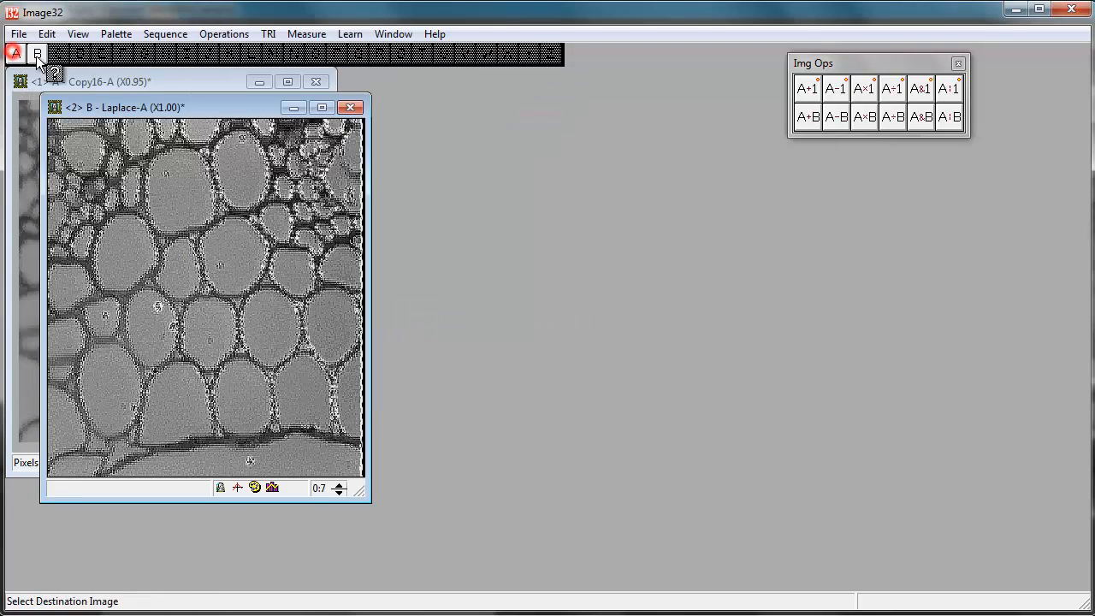
click(58, 53)
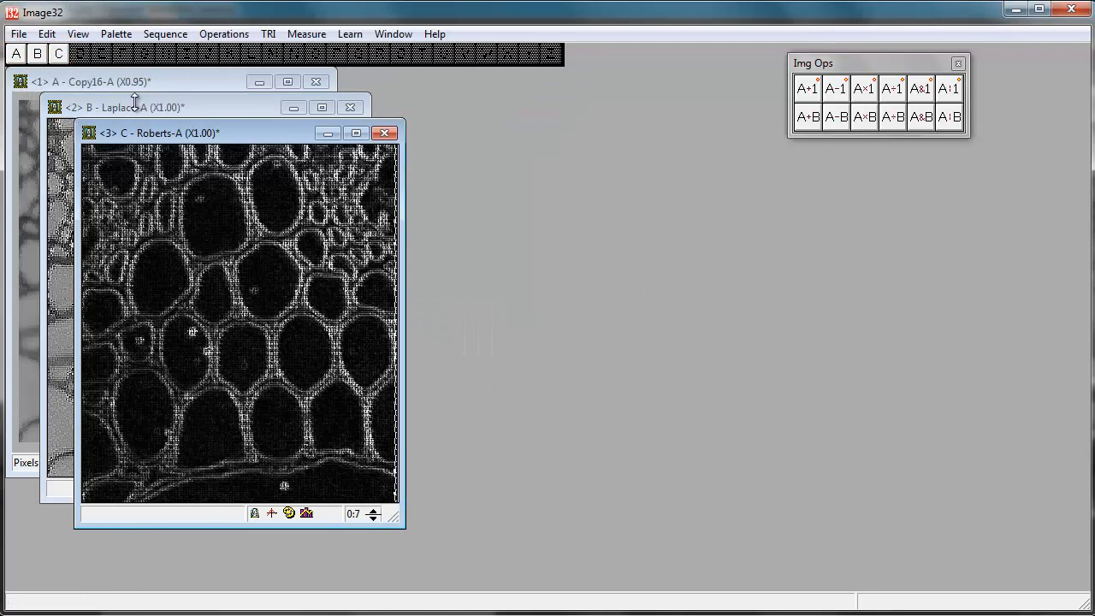
Step: Apply the Sobel edge detection to image A with slot D as the destination
click(224, 34)
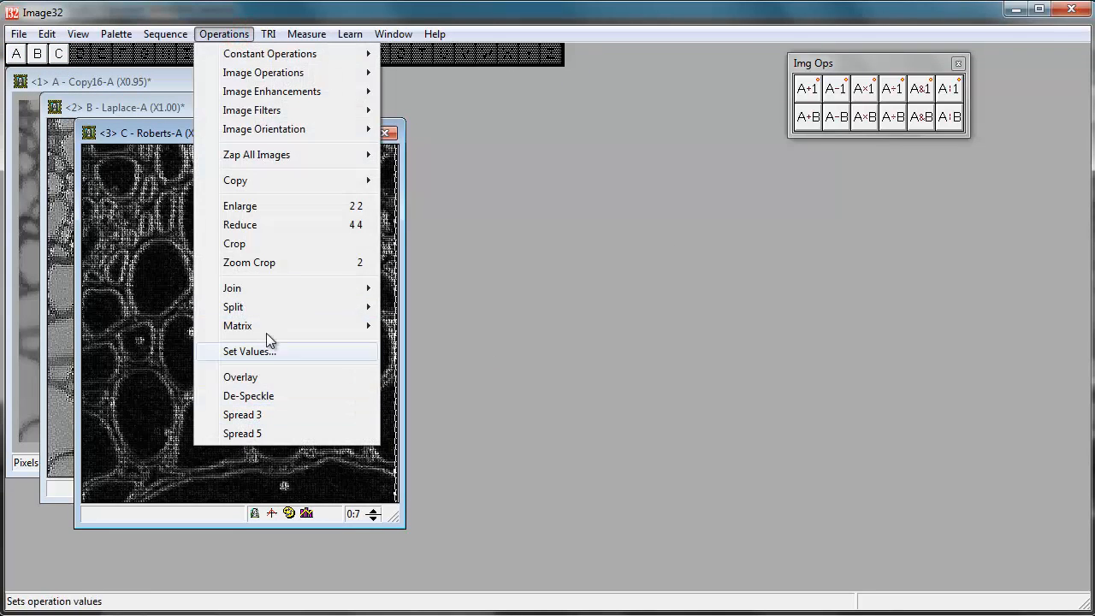
click(295, 89)
click(440, 350)
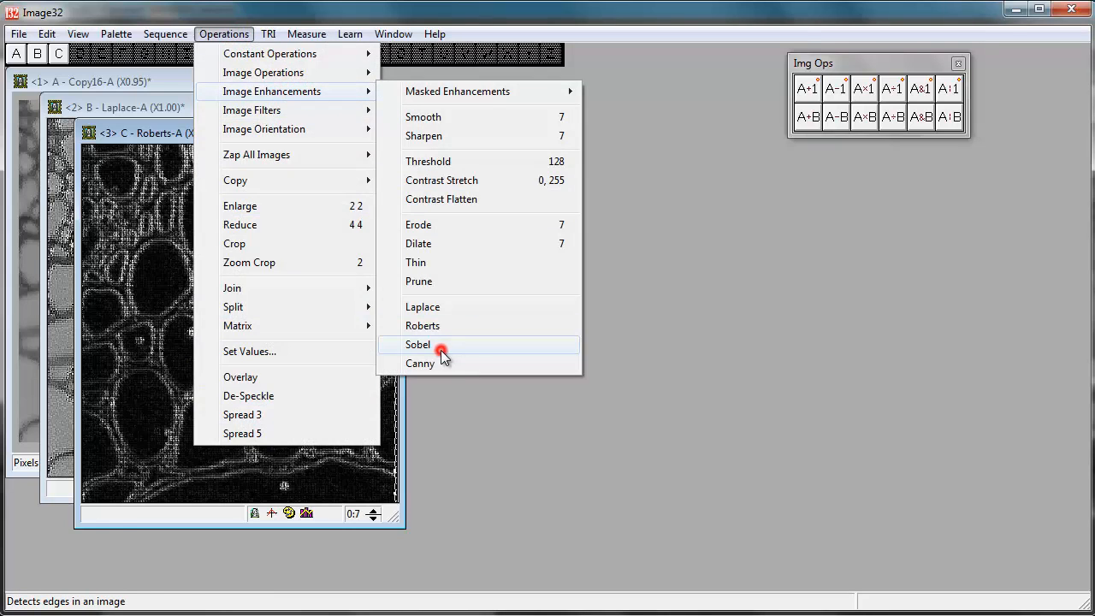
click(15, 53)
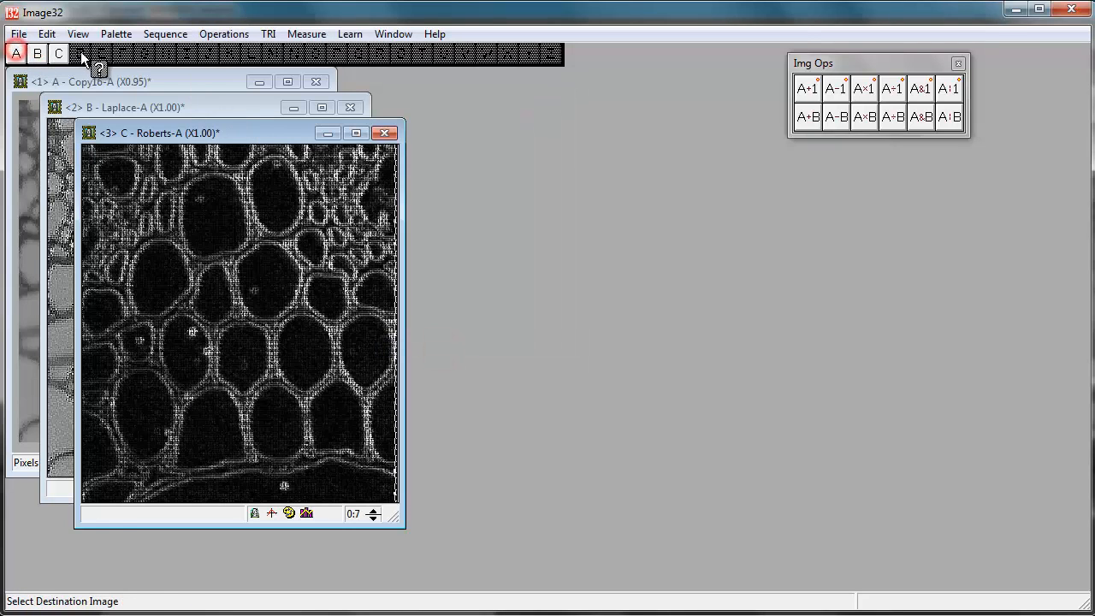
click(82, 53)
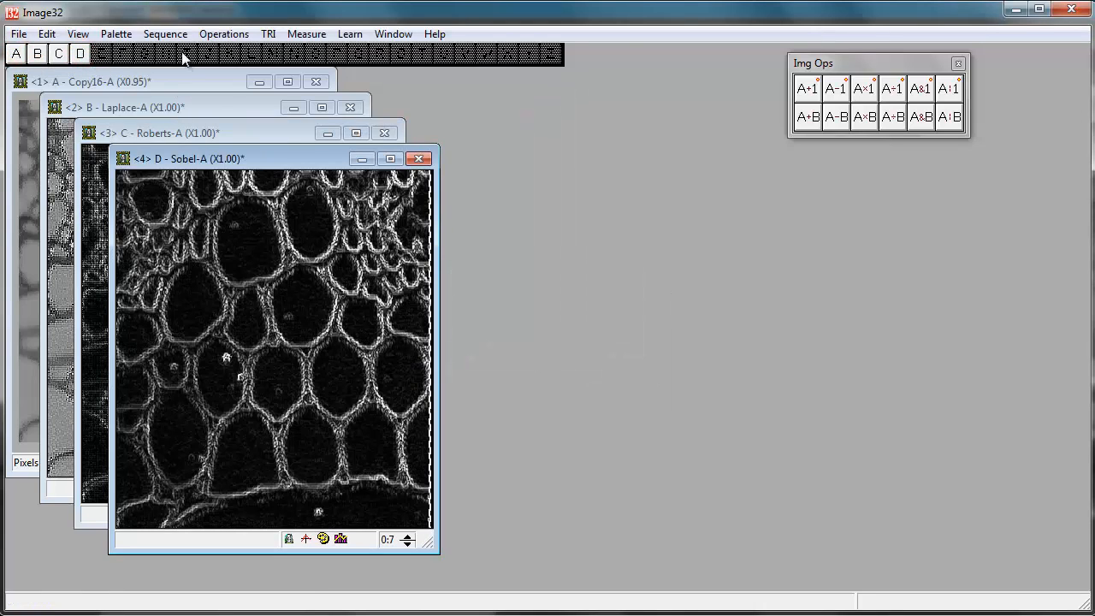
Step: Run Canny edge detection on image A with a threshold of 57, storing the result in slot A
click(223, 34)
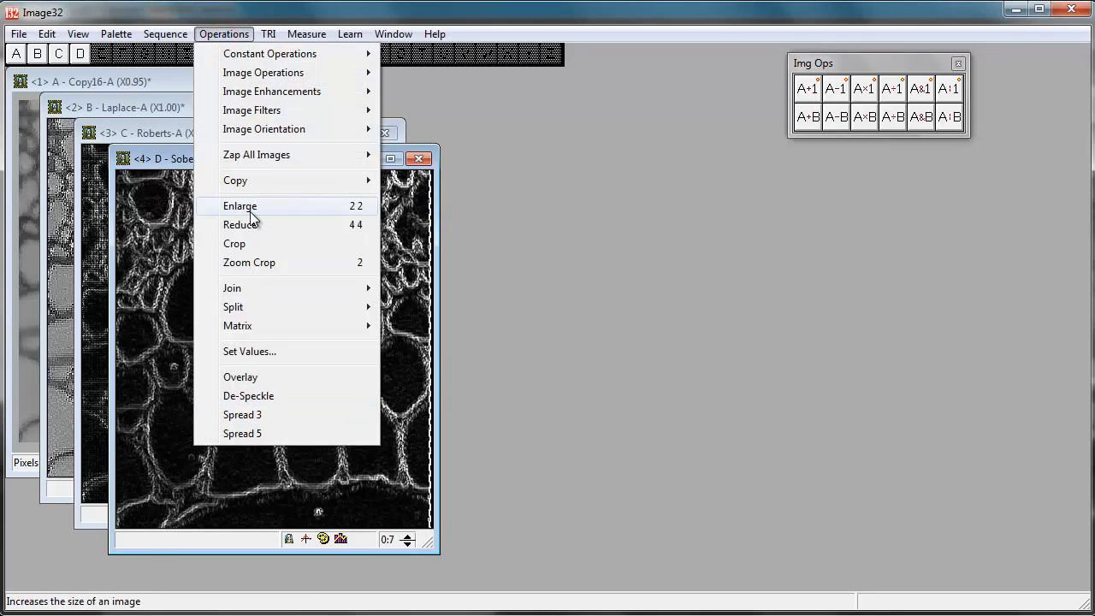
click(273, 91)
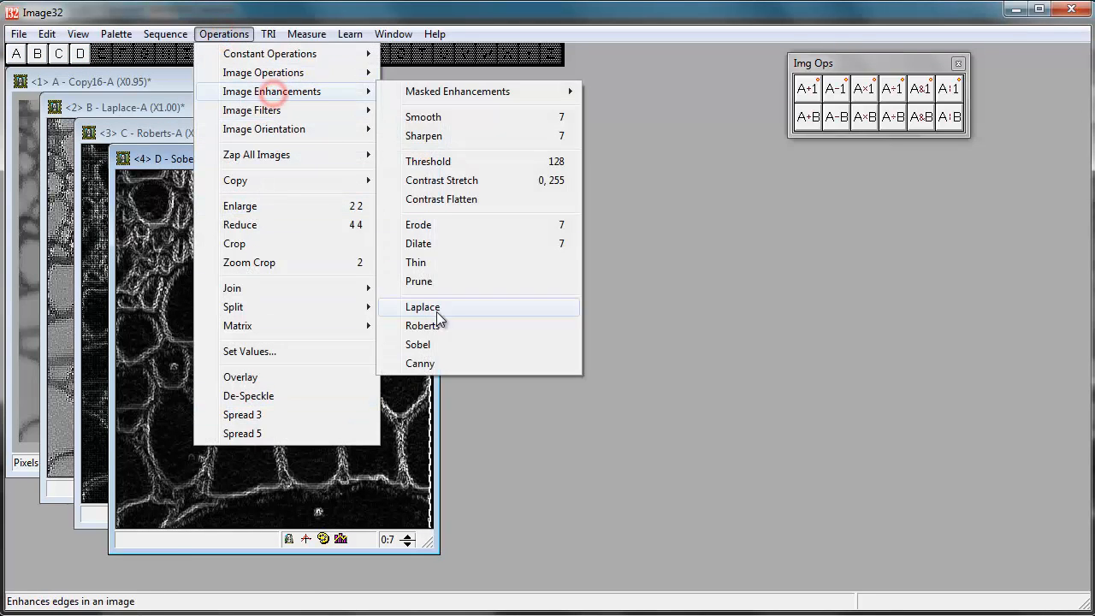
click(422, 364)
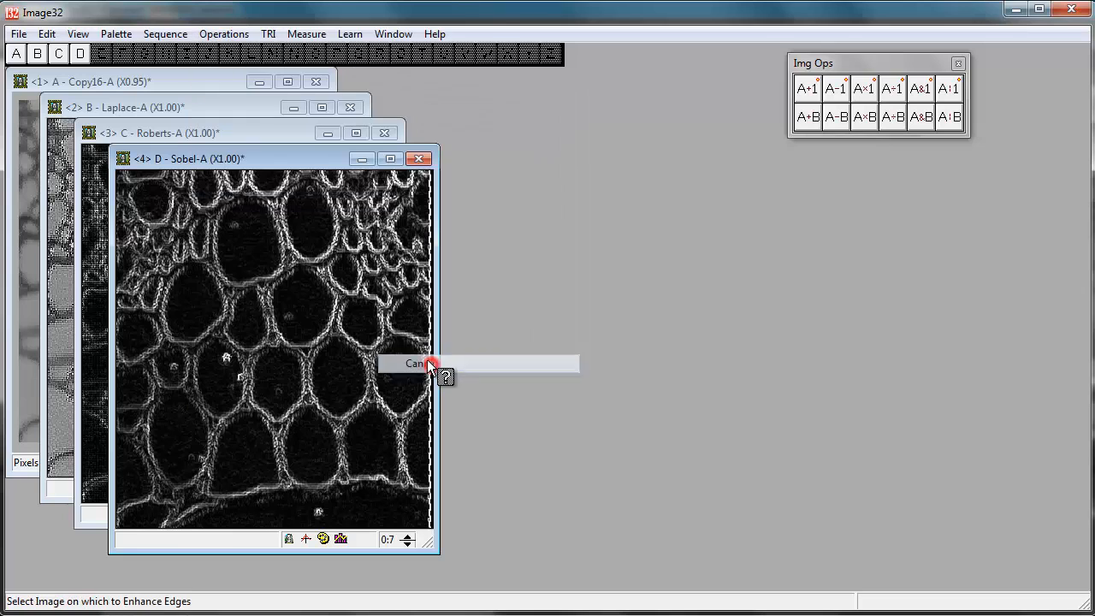
click(17, 54)
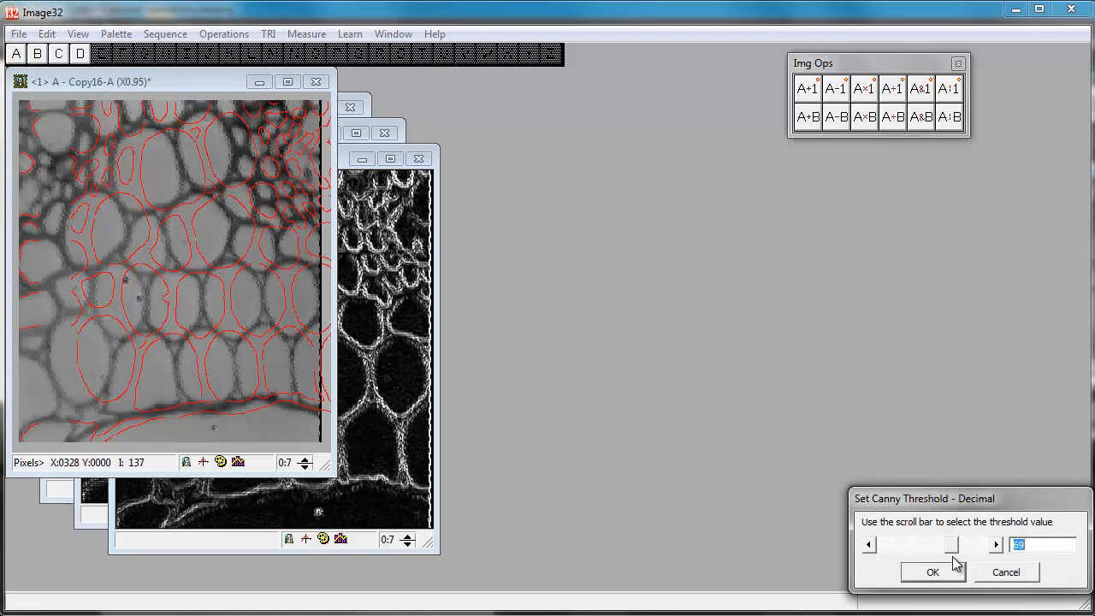
mouse_move(951, 545)
mouse_down()
mouse_move(922, 546)
mouse_move(944, 549)
mouse_up()
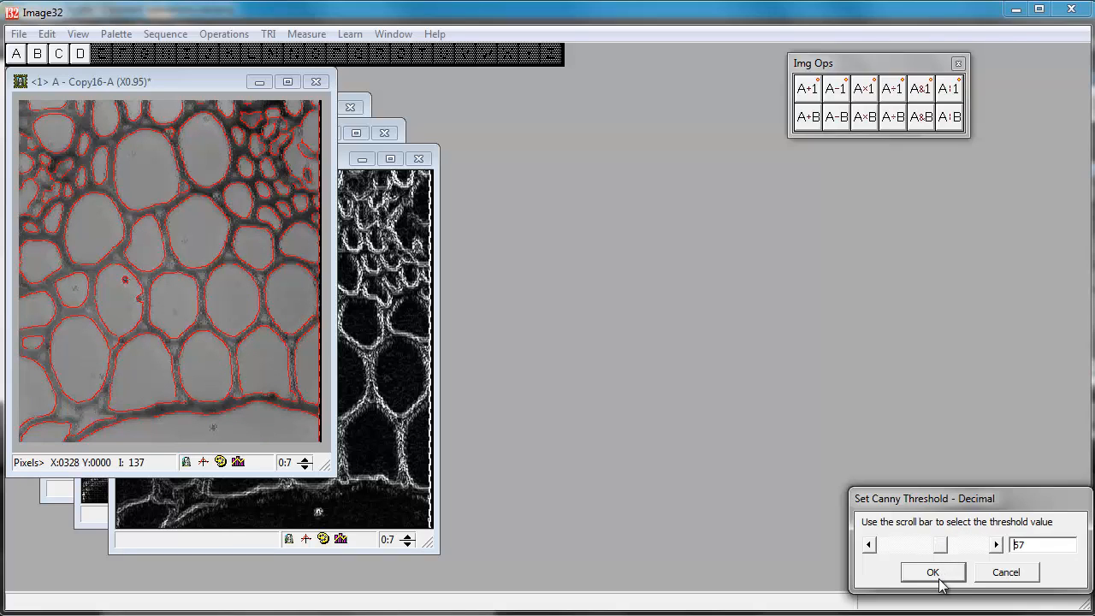
click(933, 572)
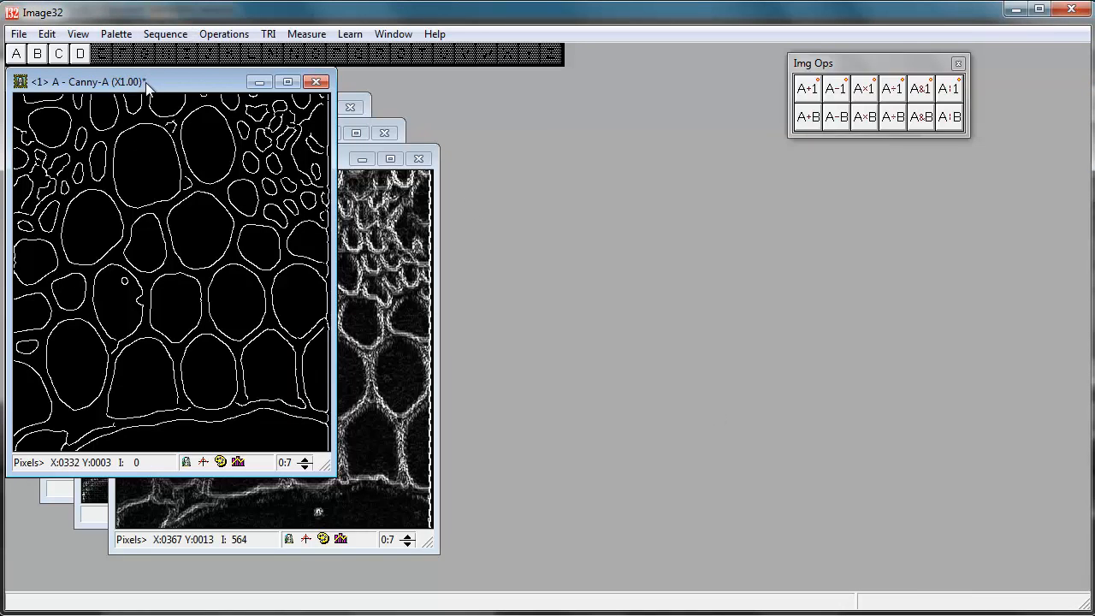
Step: Spread the Canny, Sobel, Roberts and Laplace result windows apart to compare them side by side
drag(171, 80, 881, 197)
drag(308, 158, 671, 199)
drag(191, 135, 367, 212)
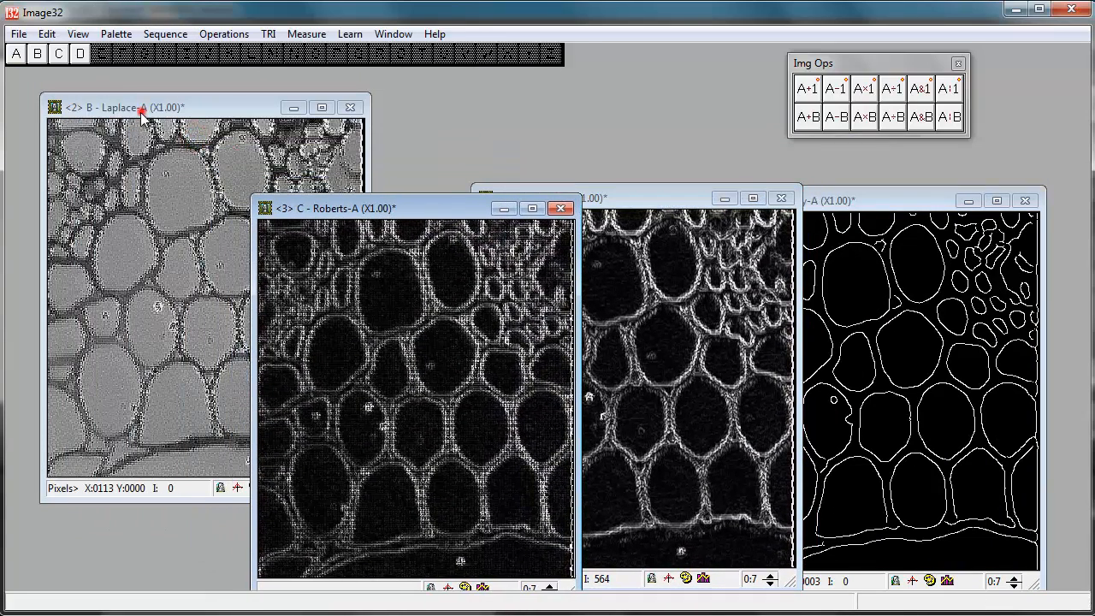
drag(140, 104, 107, 168)
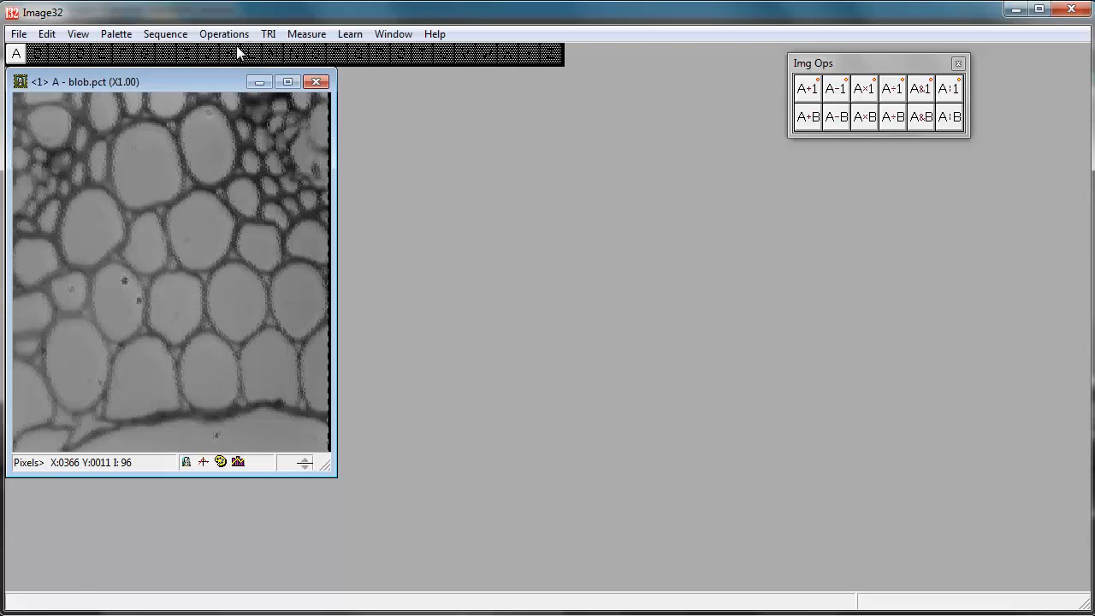
Step: Flip image A with slot B as the destination and place the result beside the original
click(224, 35)
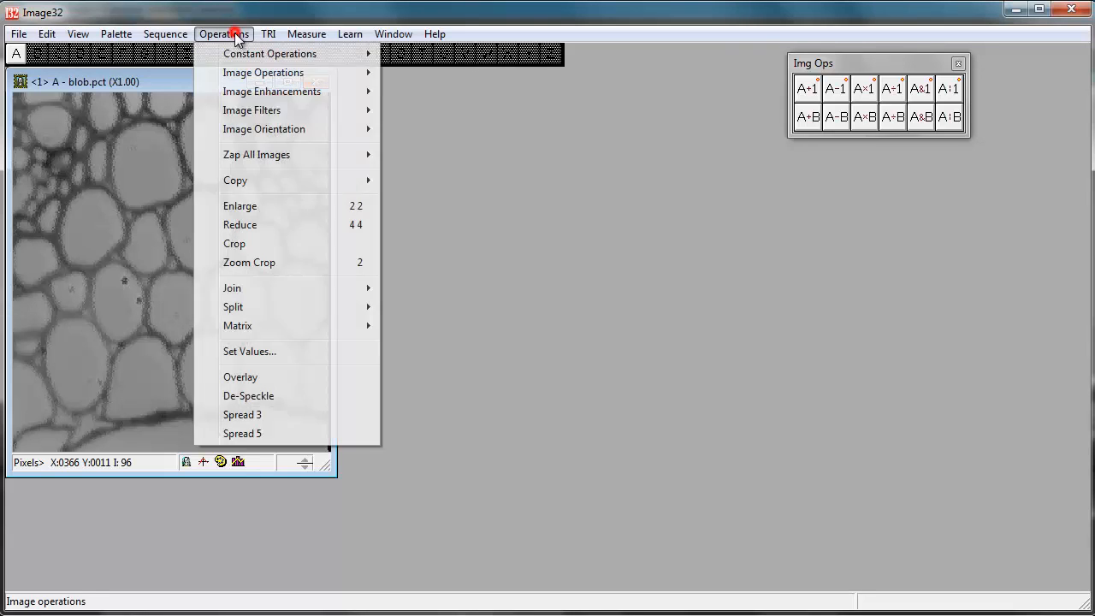
mouse_move(291, 134)
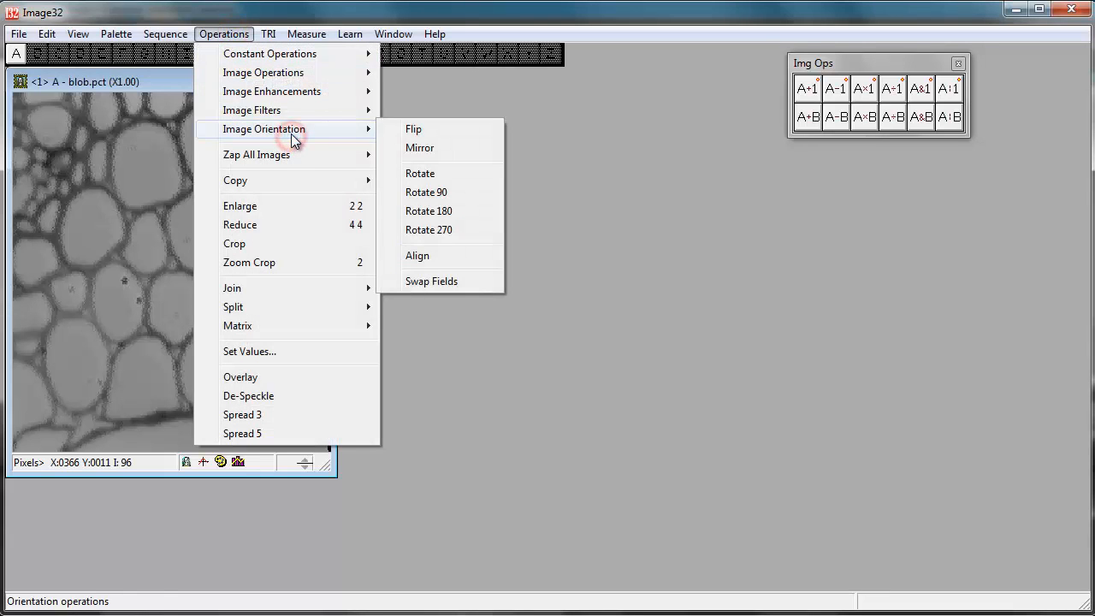
click(414, 129)
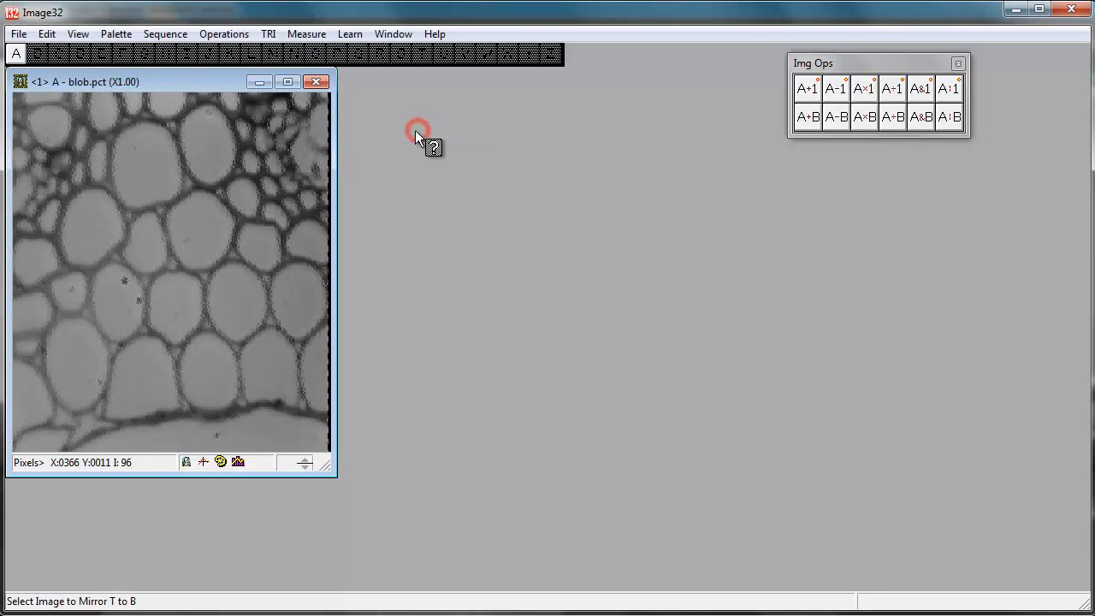
click(109, 136)
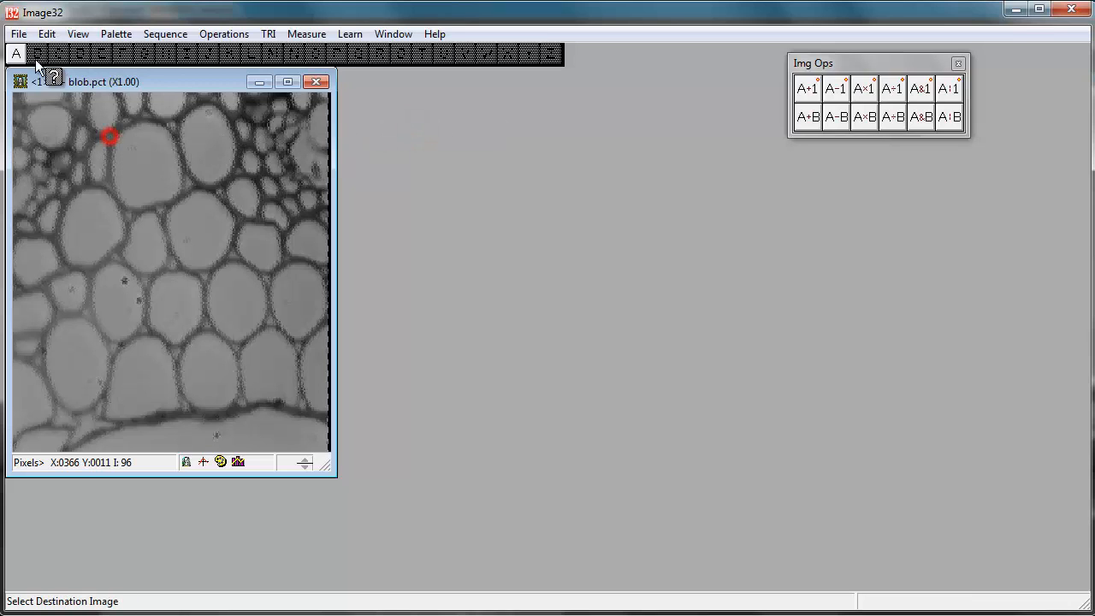
click(37, 53)
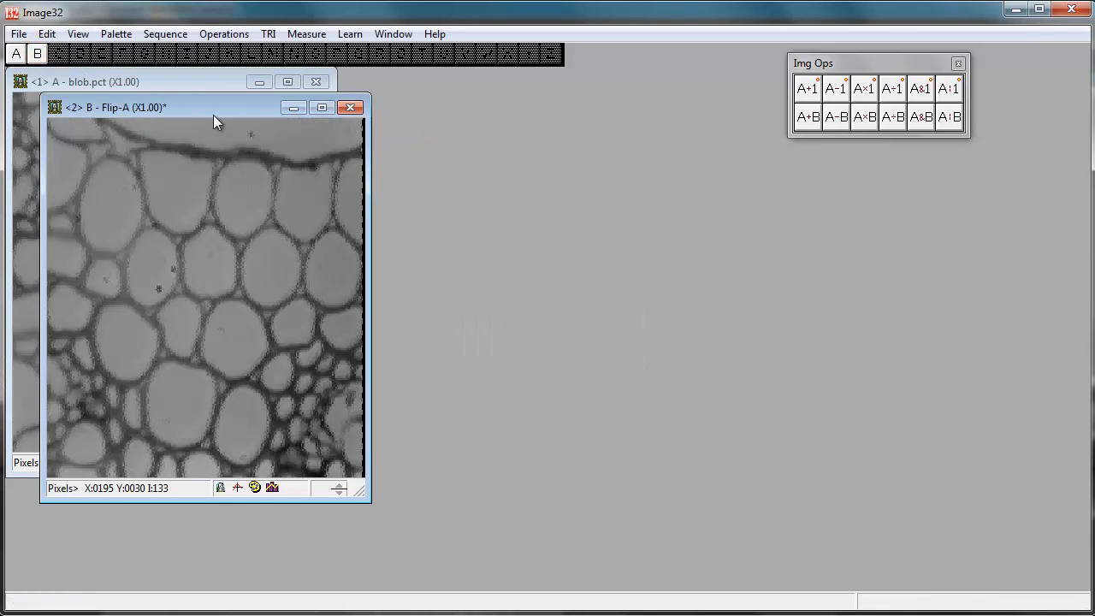
drag(212, 111, 522, 95)
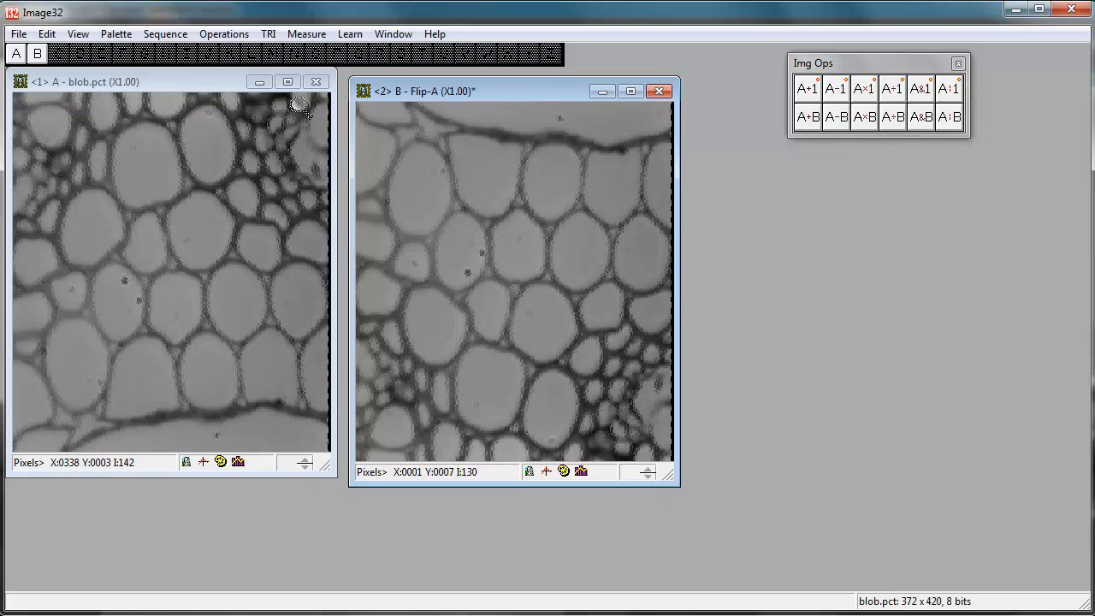
Step: Mirror image A with slot C as the destination and place the result beside the flipped image
click(237, 38)
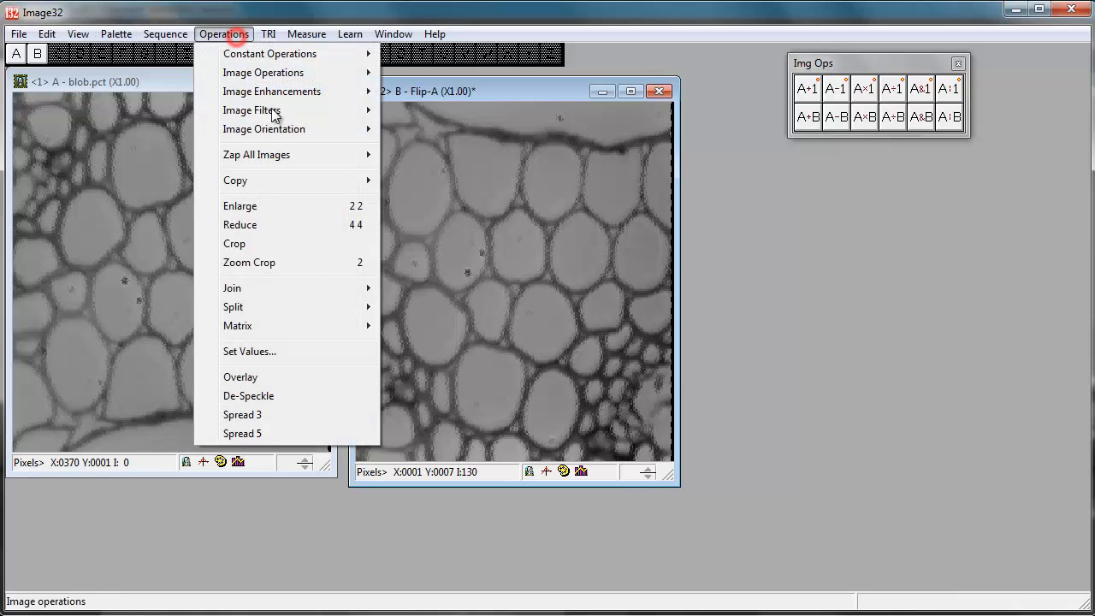
click(281, 131)
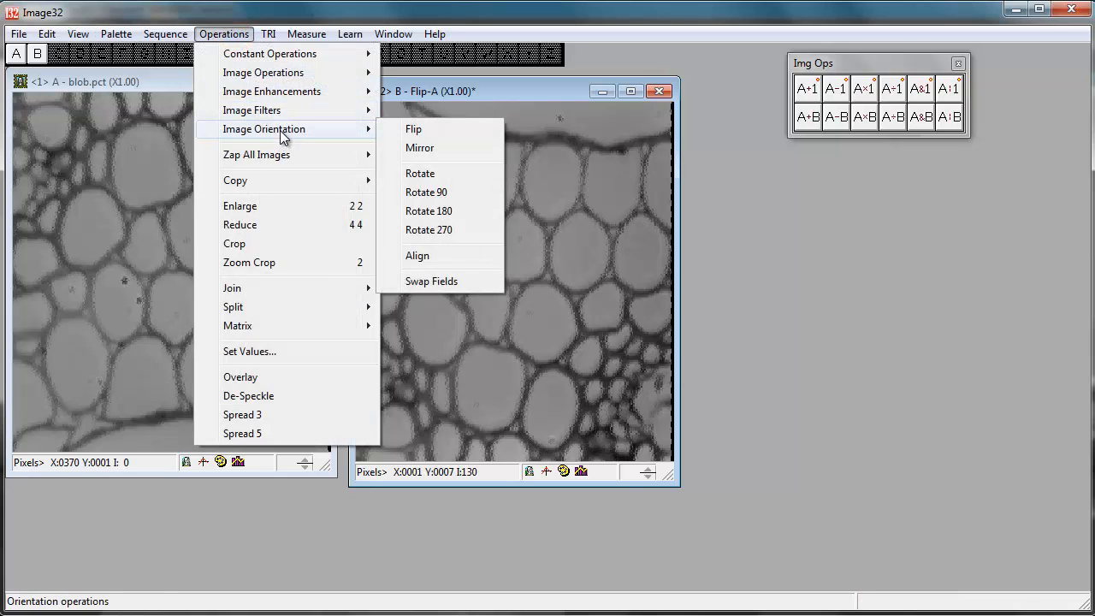
click(420, 149)
click(17, 54)
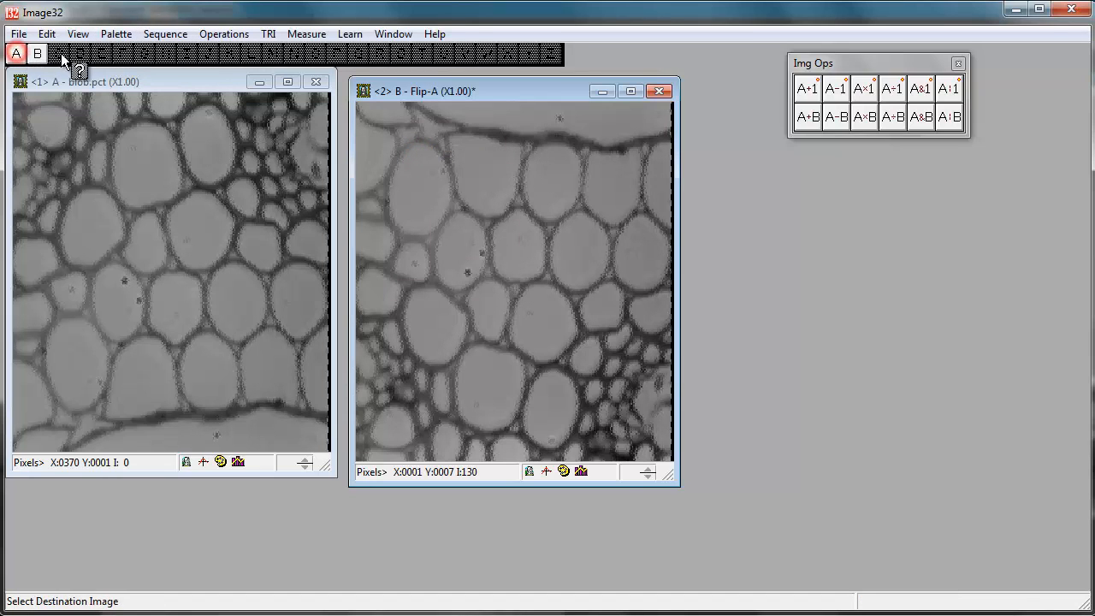
click(59, 54)
drag(156, 134, 765, 153)
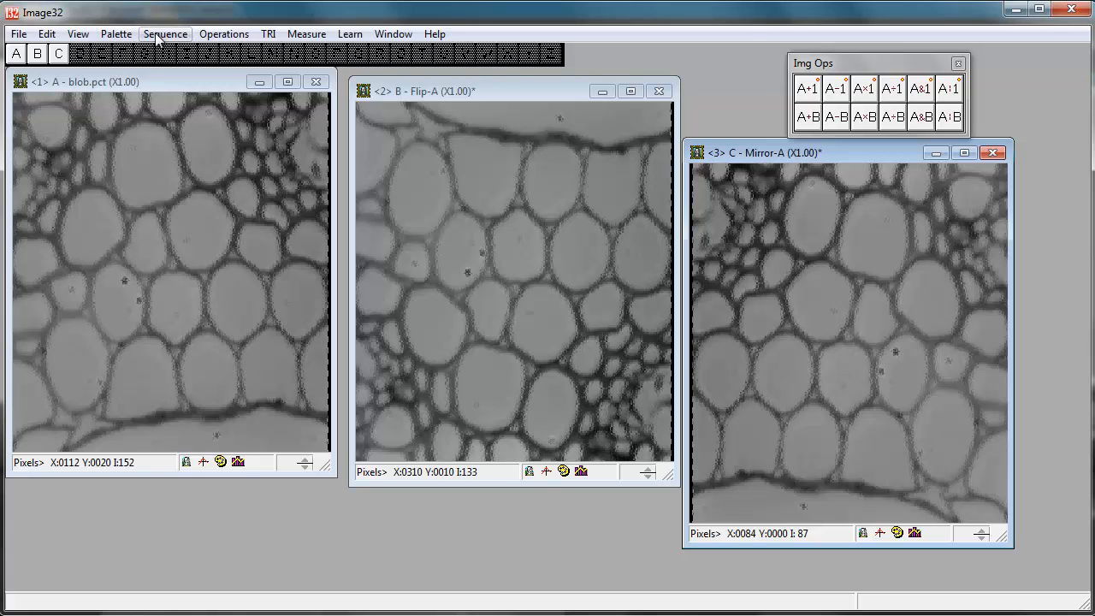
Step: Rotate image A by 90 degrees with slot D as the destination
click(224, 34)
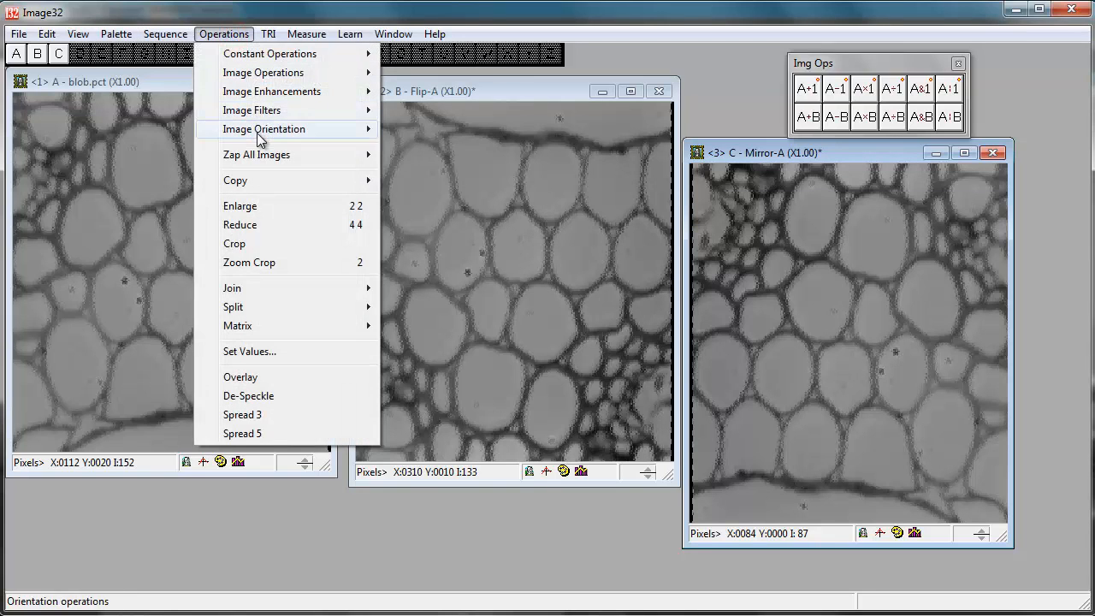
mouse_move(261, 139)
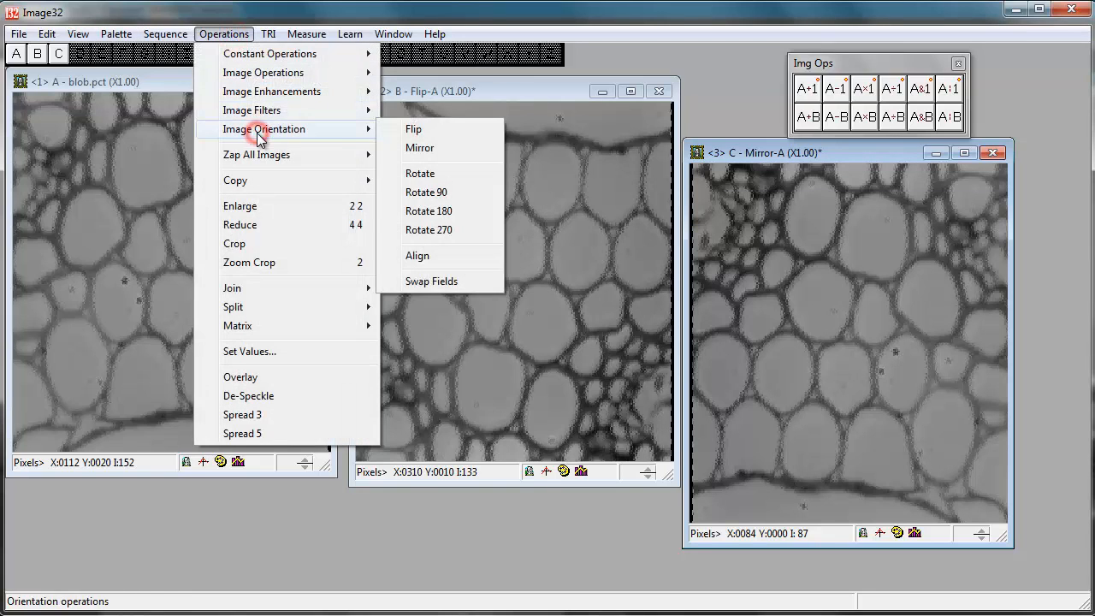
click(422, 194)
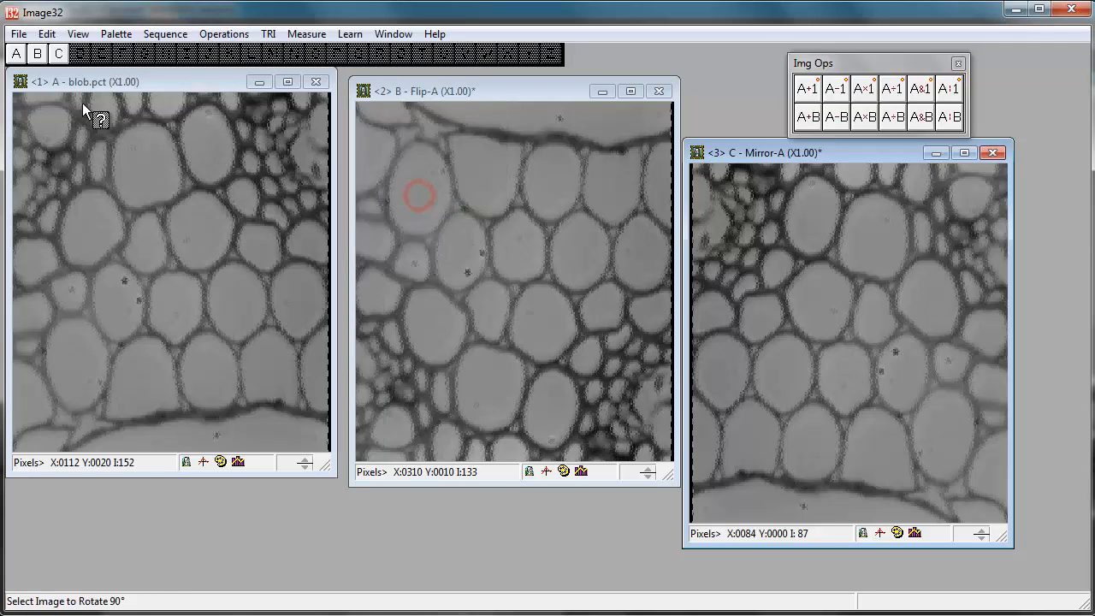
click(15, 53)
click(83, 53)
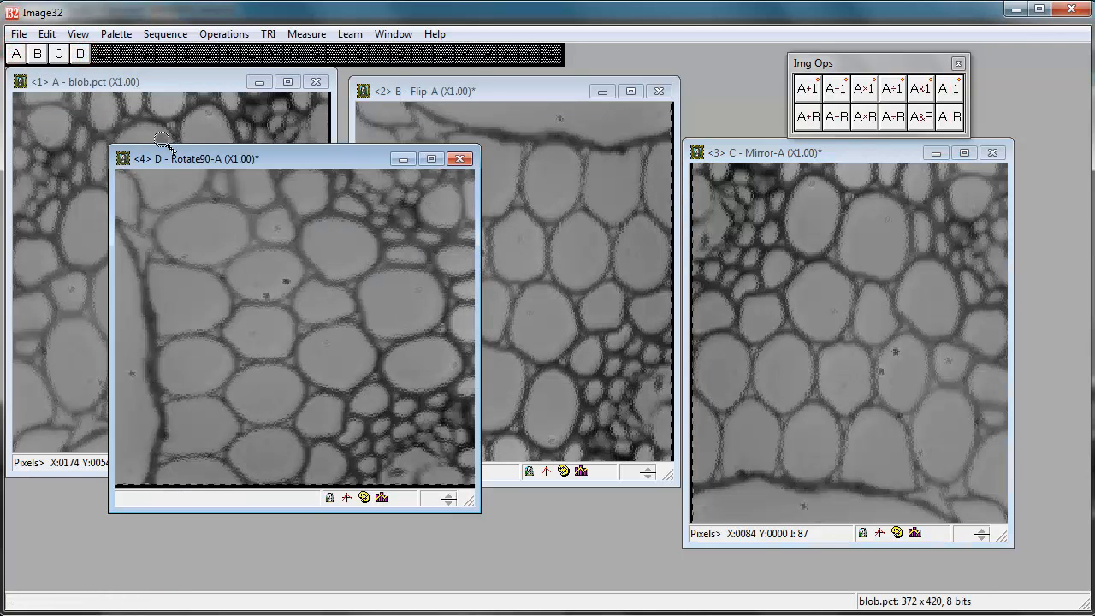
click(169, 36)
mouse_move(211, 36)
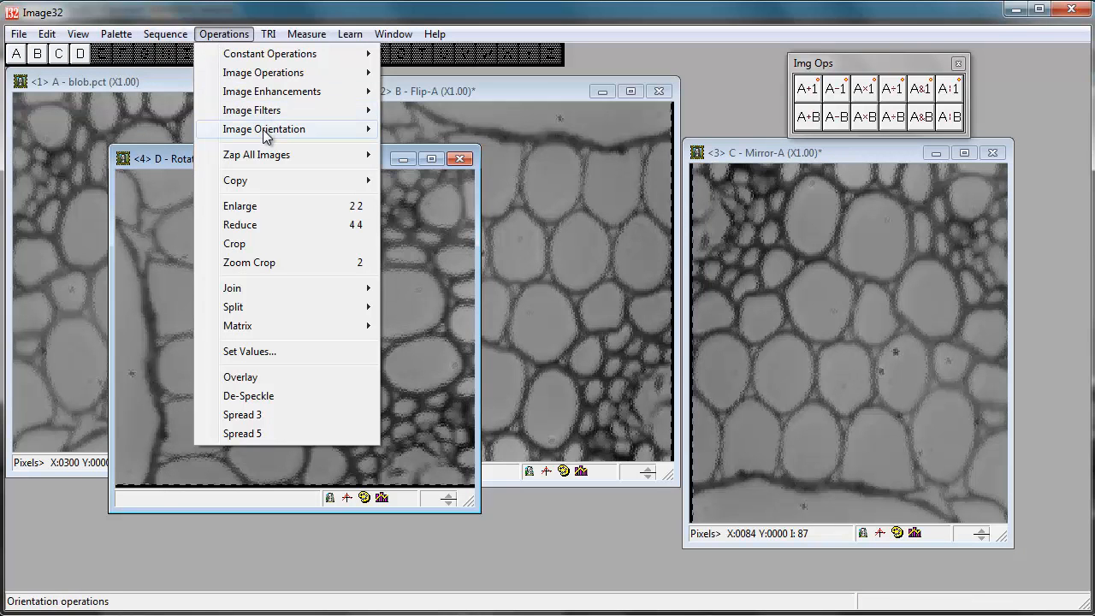
mouse_move(266, 137)
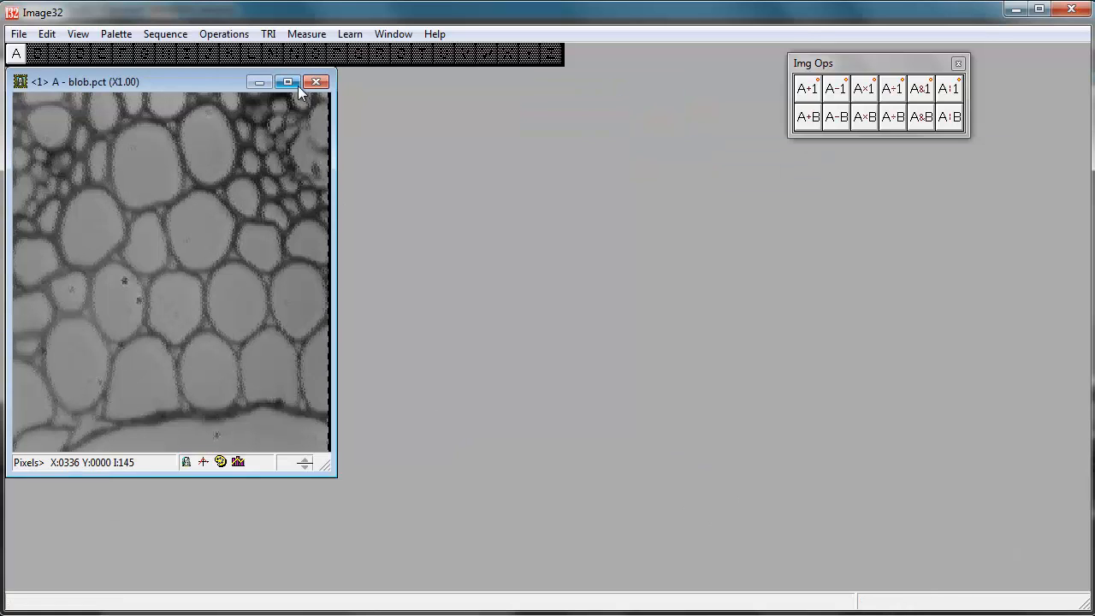
Step: Rotate image A freely into slot B, drawing a nearly horizontal reference line across the upper cells from about (85, 109)
click(246, 39)
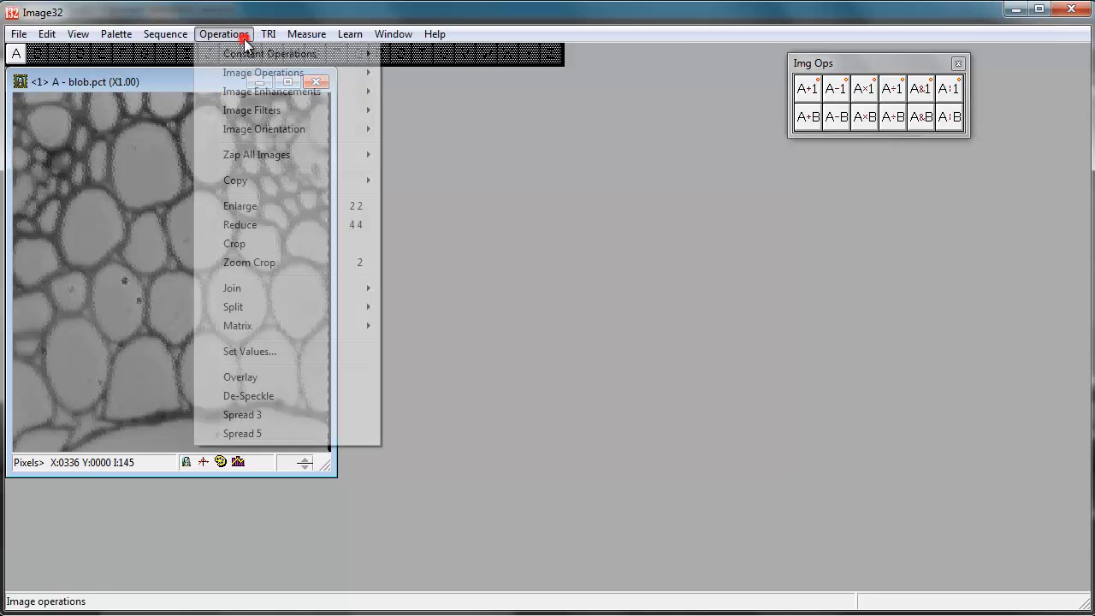
mouse_move(263, 130)
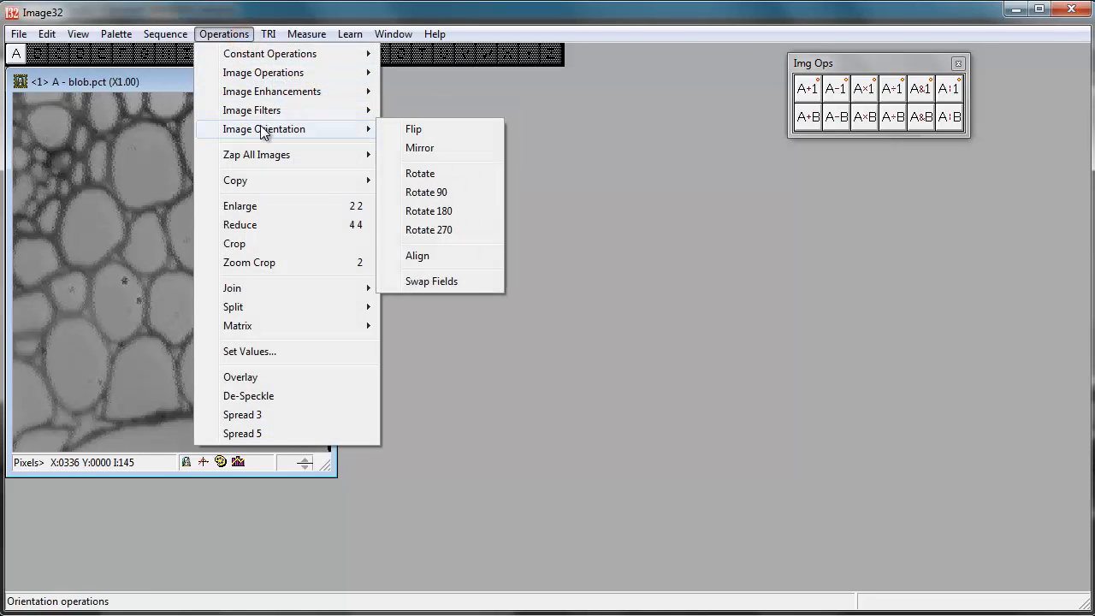
click(449, 173)
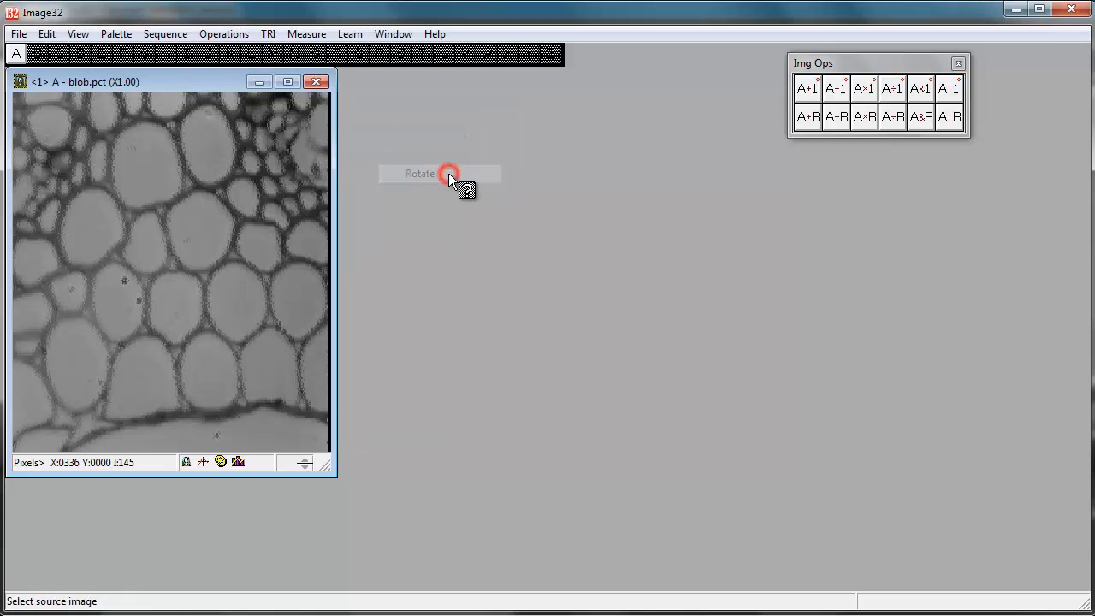
click(15, 54)
click(39, 54)
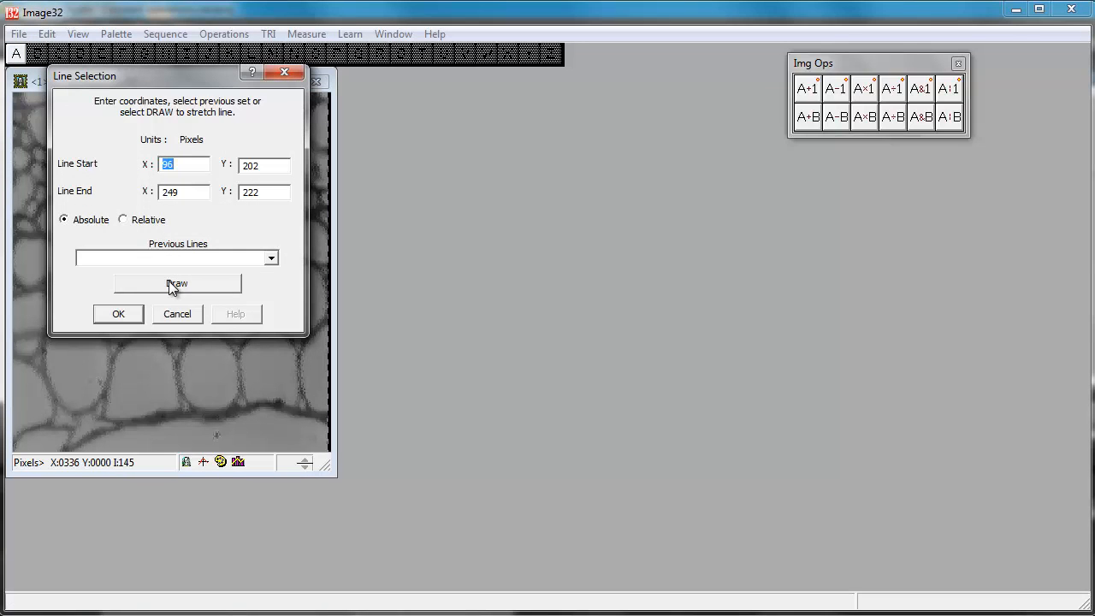
click(168, 280)
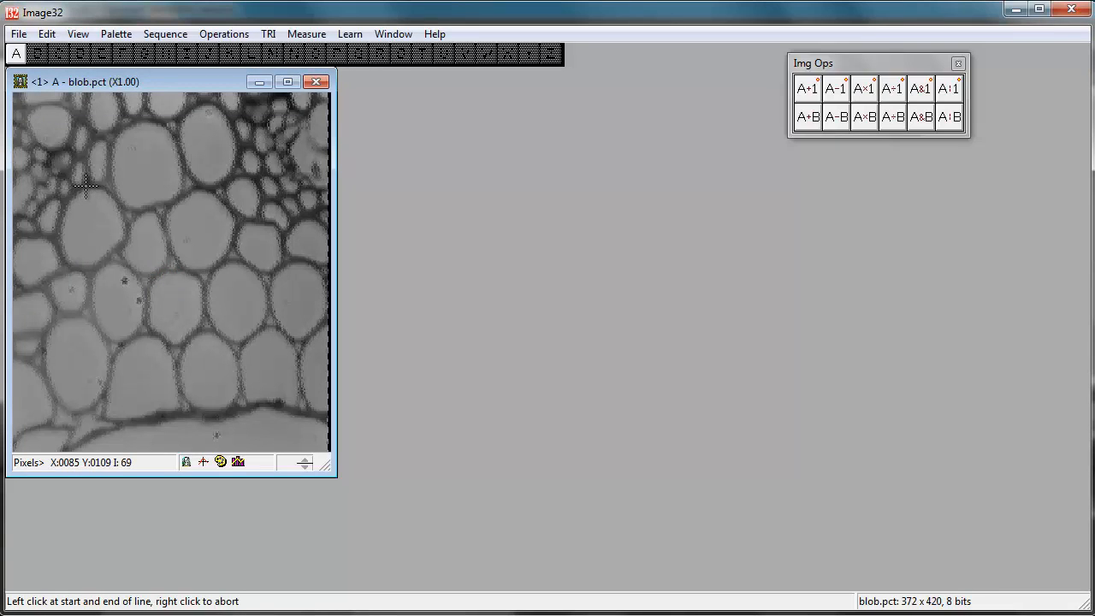
click(86, 185)
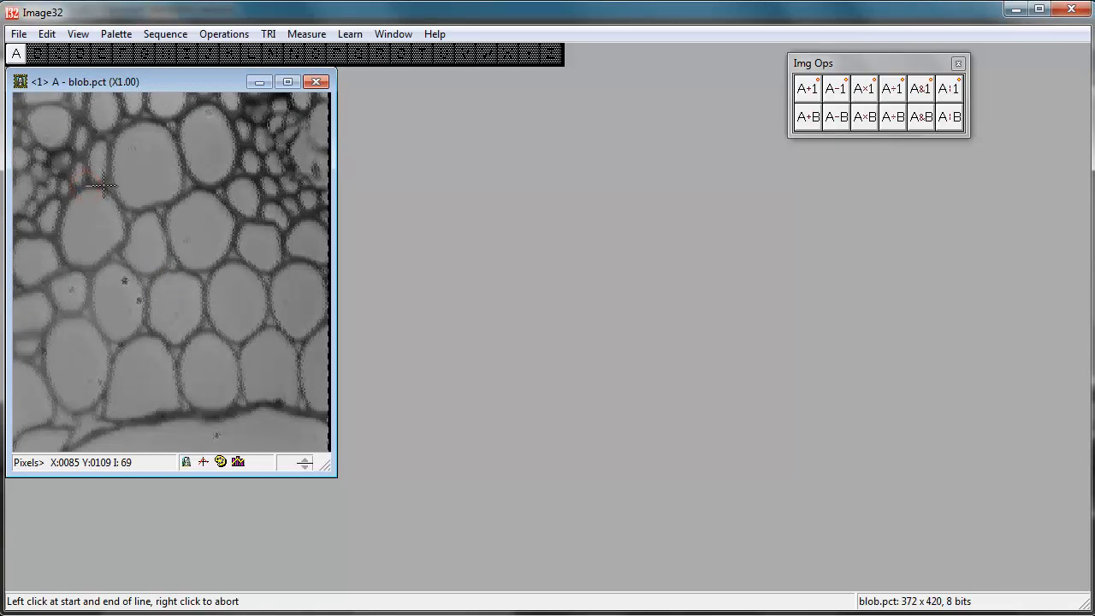
click(207, 189)
right_click(208, 199)
click(208, 197)
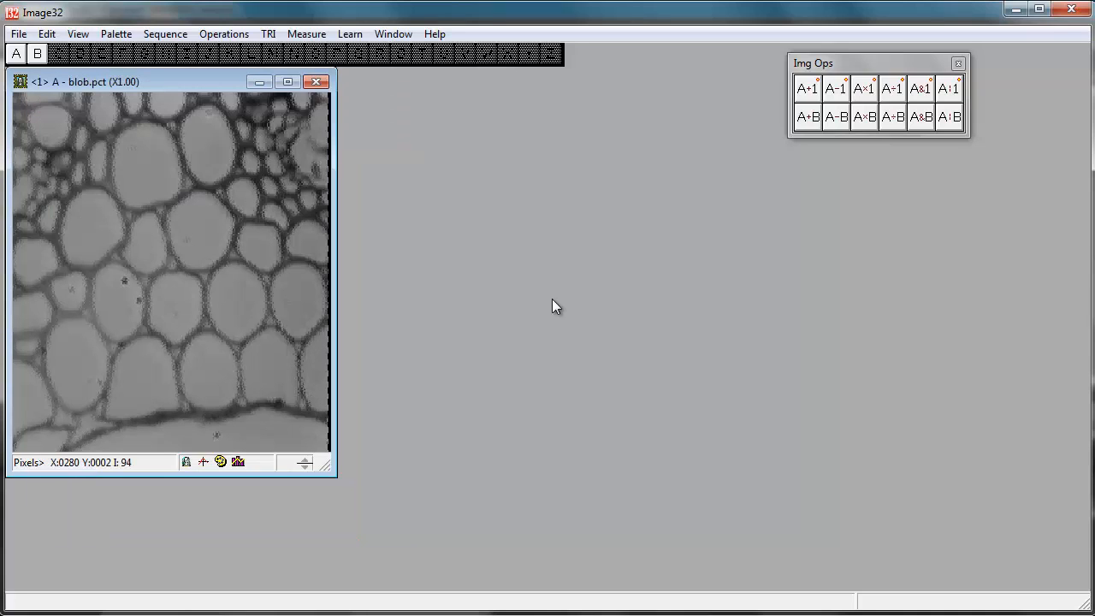
Step: Align image A into slot C along a line from about (123, 390) to (317, 363), and place the result beside the original
click(216, 41)
mouse_move(261, 131)
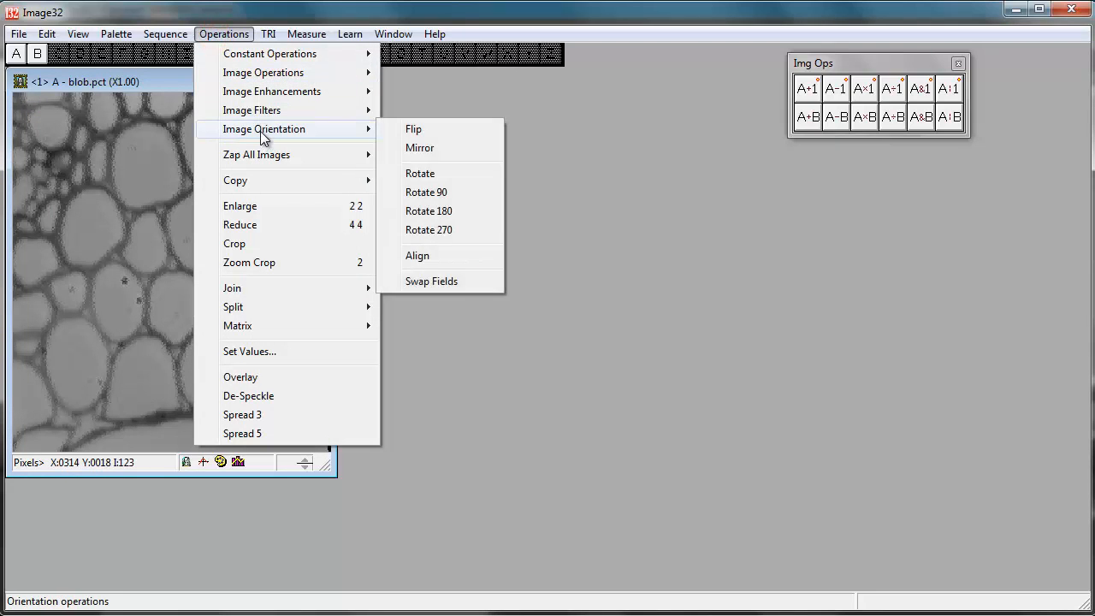
click(418, 253)
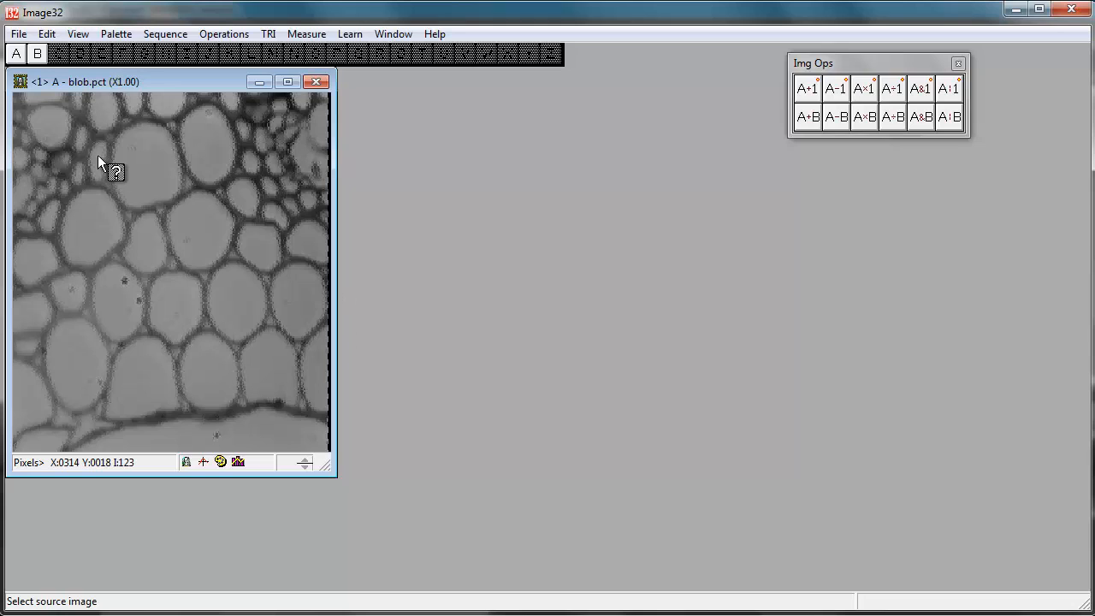
click(143, 253)
click(58, 56)
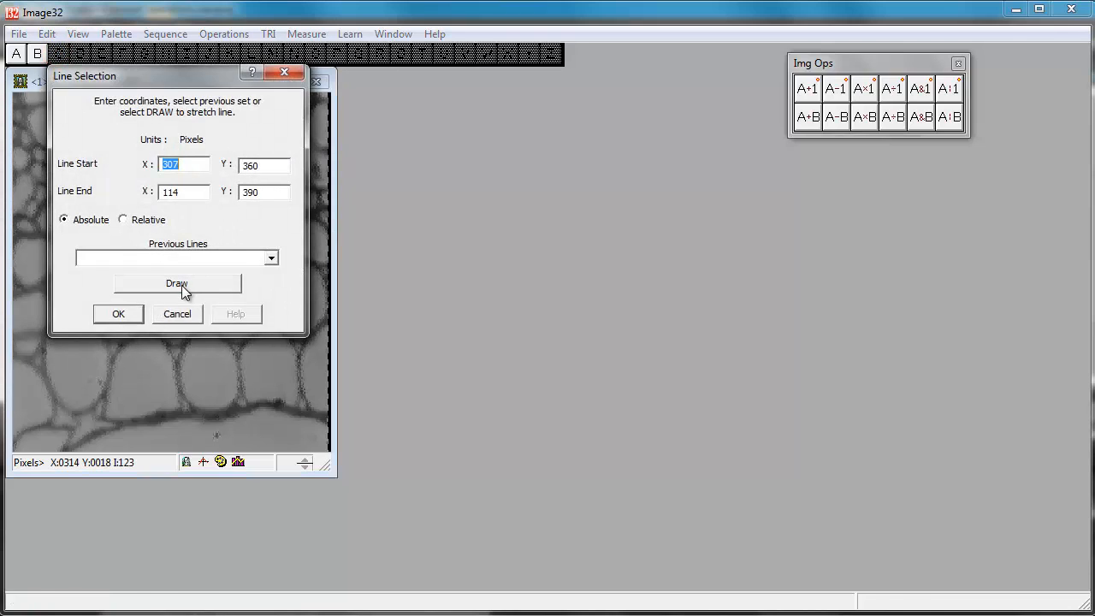
click(177, 283)
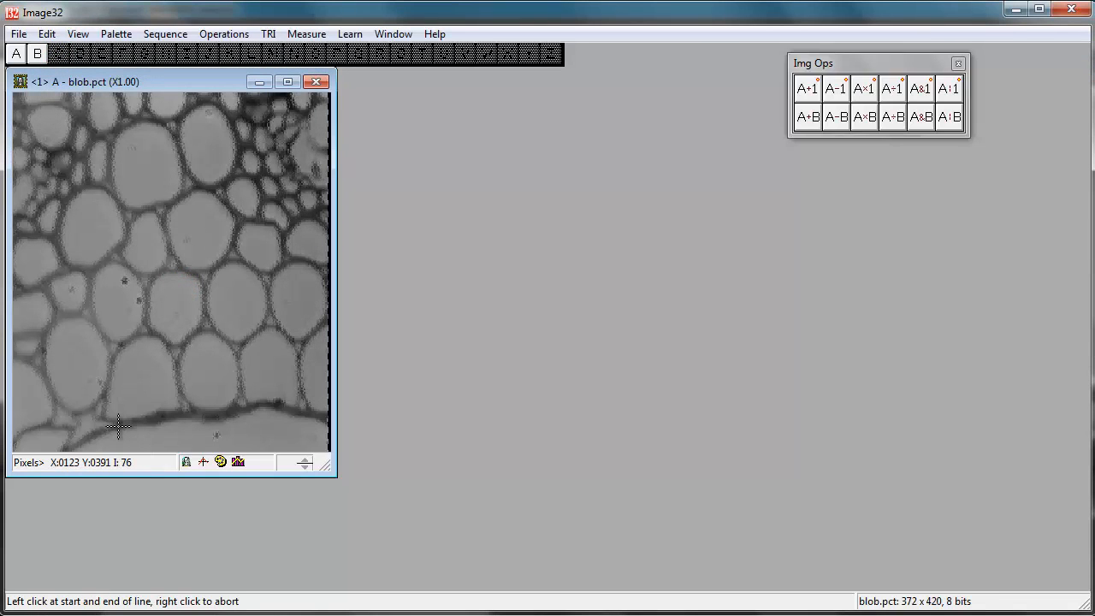
click(284, 400)
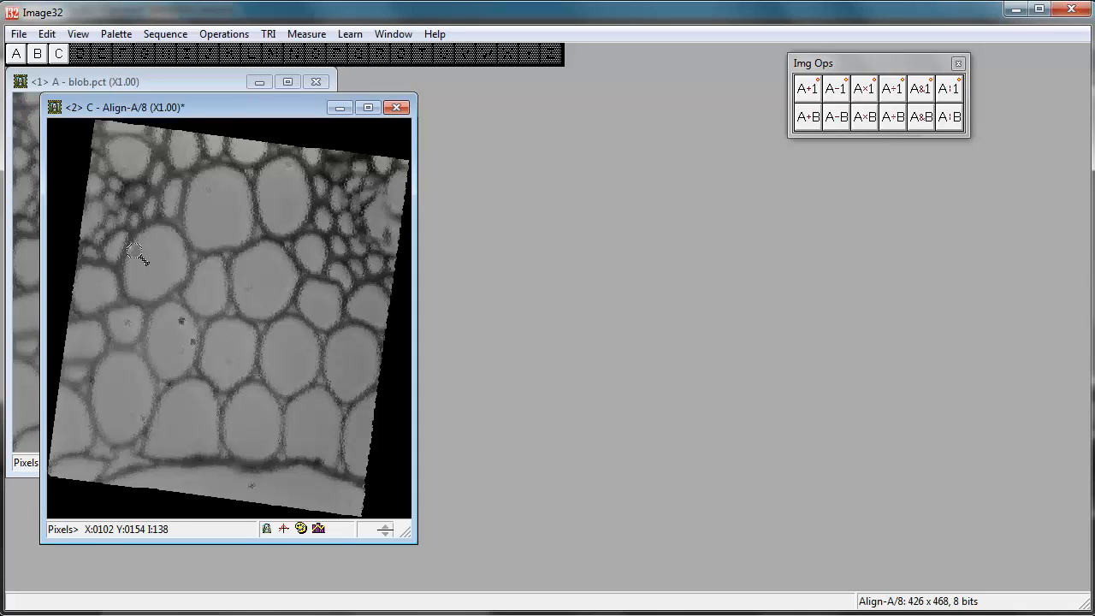
drag(222, 109, 529, 94)
Step: Align image A into slot D along a line drawn leftward over the dark lower boundary, starting at about (303, 364)
click(223, 33)
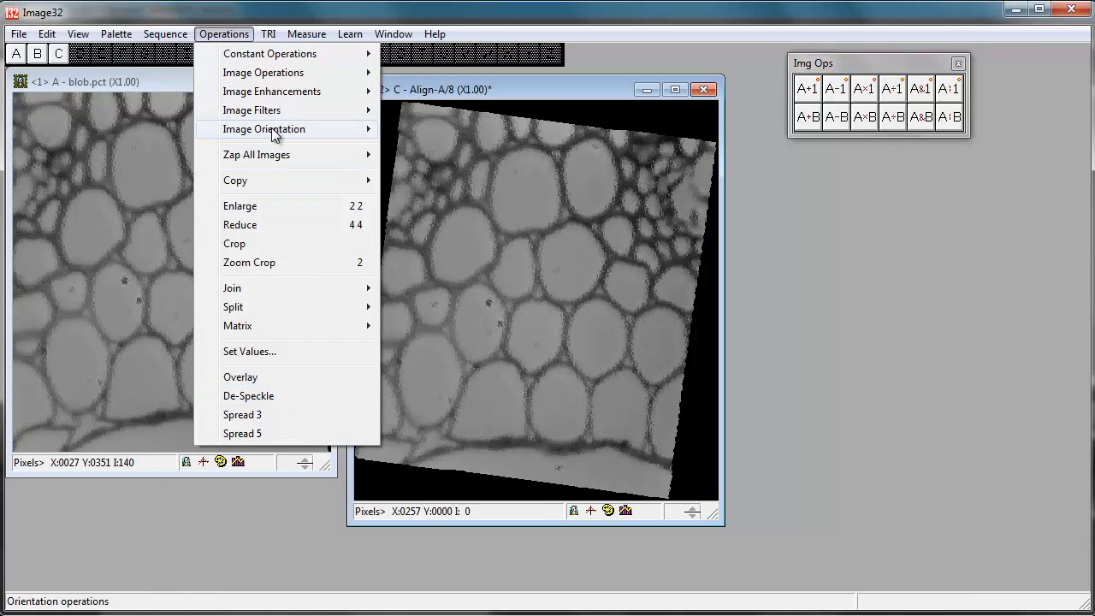
mouse_move(265, 130)
click(419, 258)
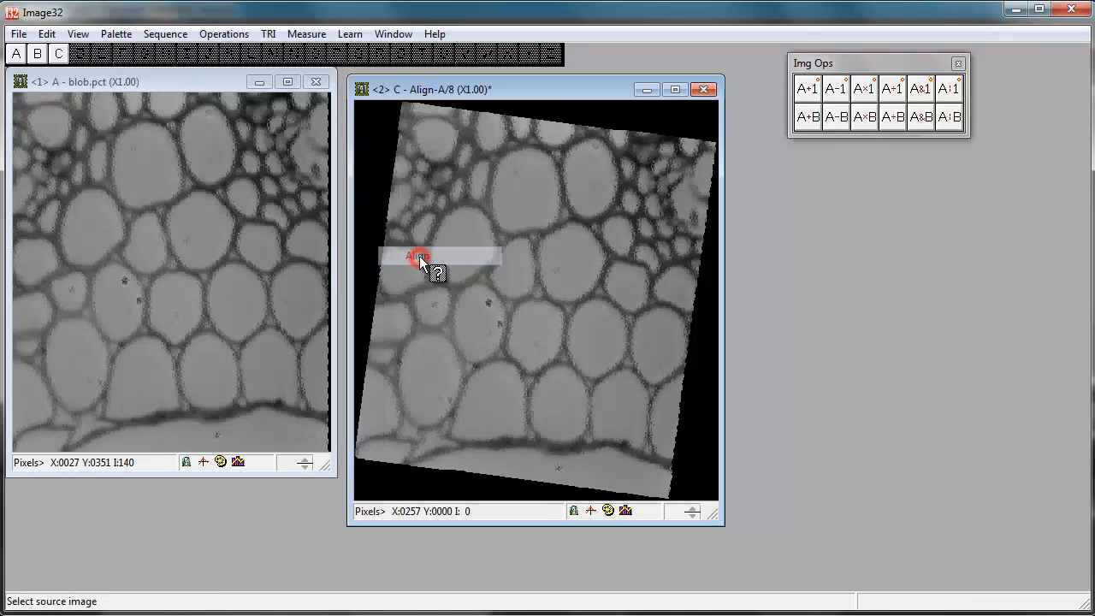
click(15, 55)
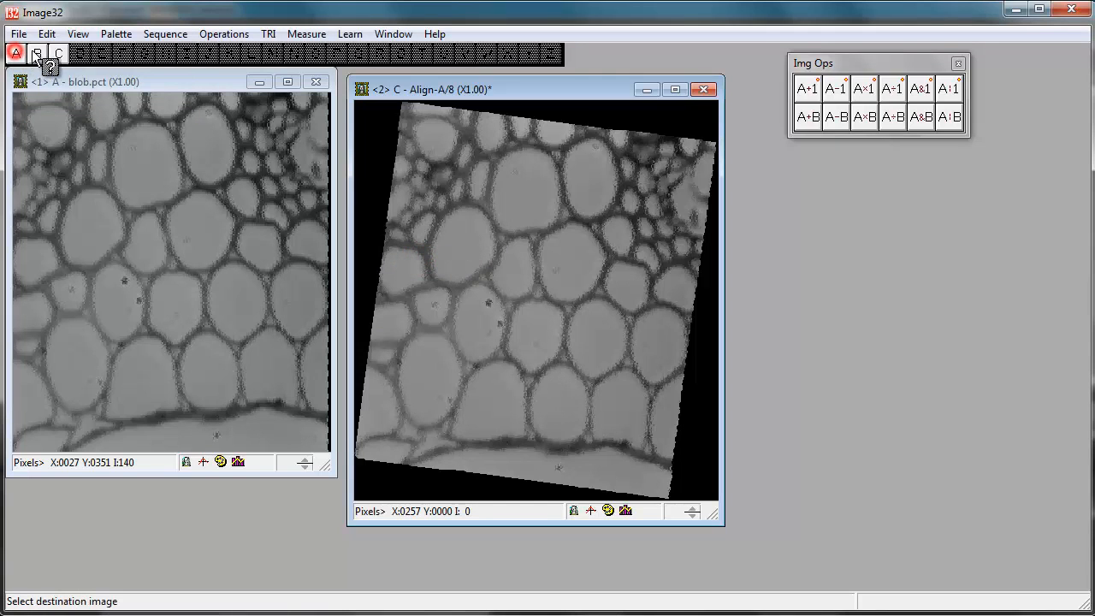
click(82, 56)
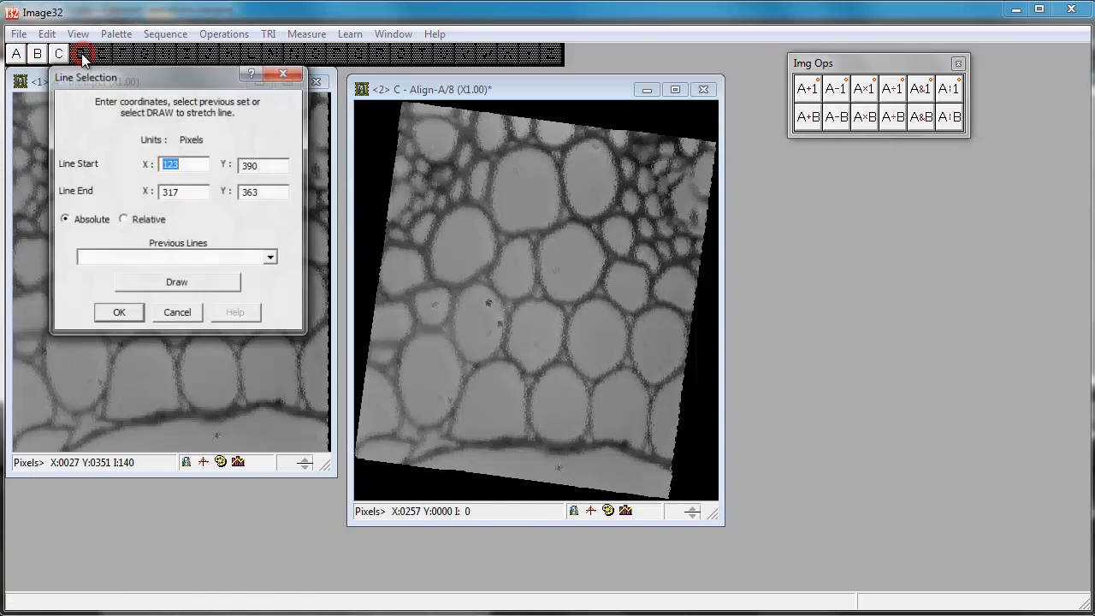
click(175, 286)
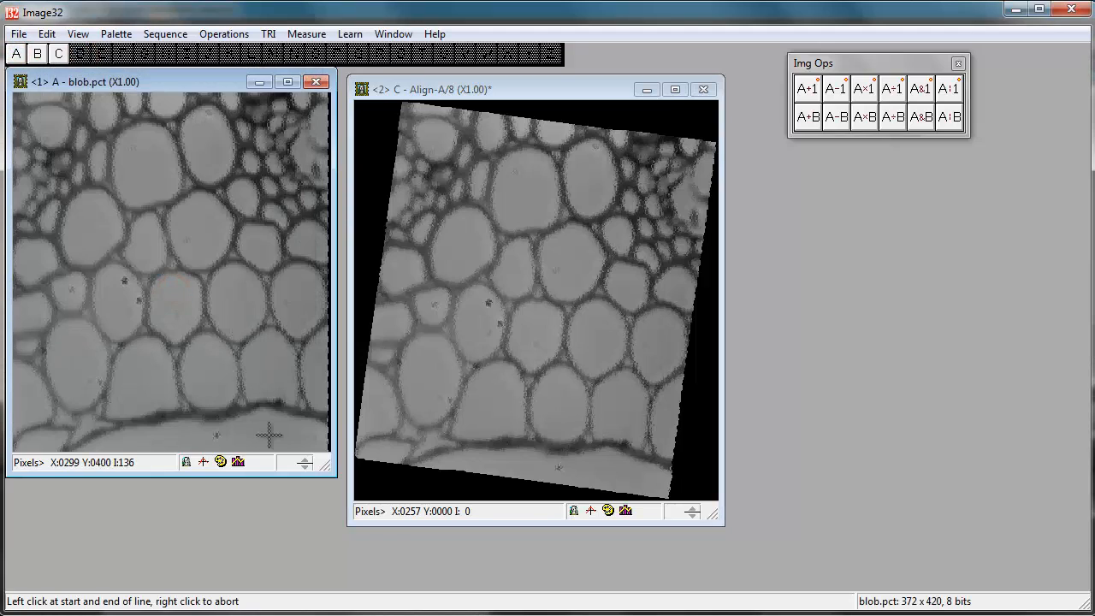
click(272, 404)
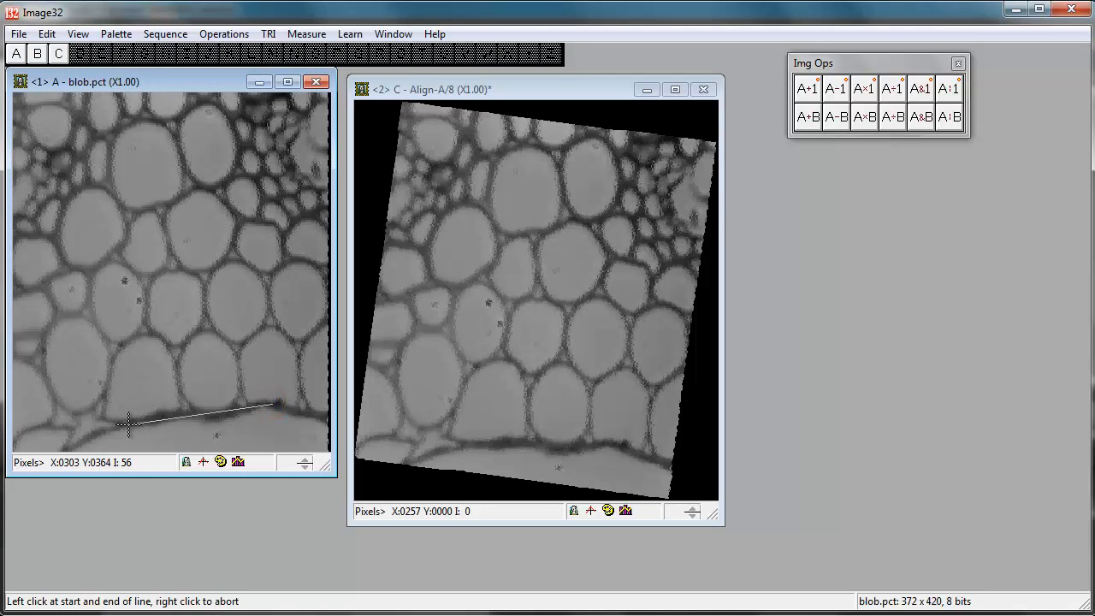
click(128, 422)
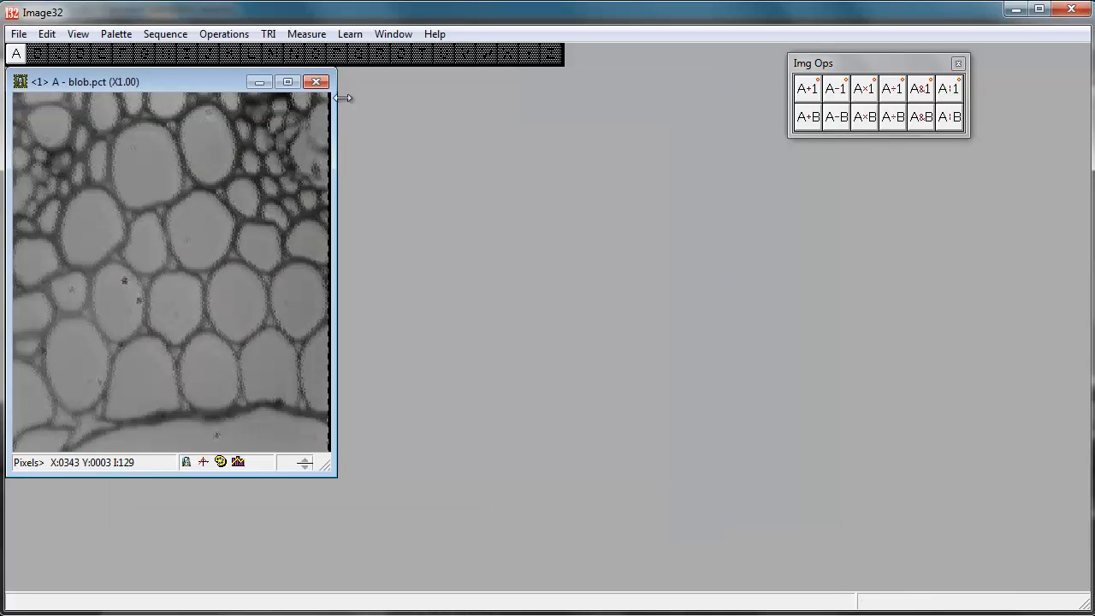
Step: Enlarge image A by a factor of 2 in X and Y into slot B, and place the result beside the original
click(207, 38)
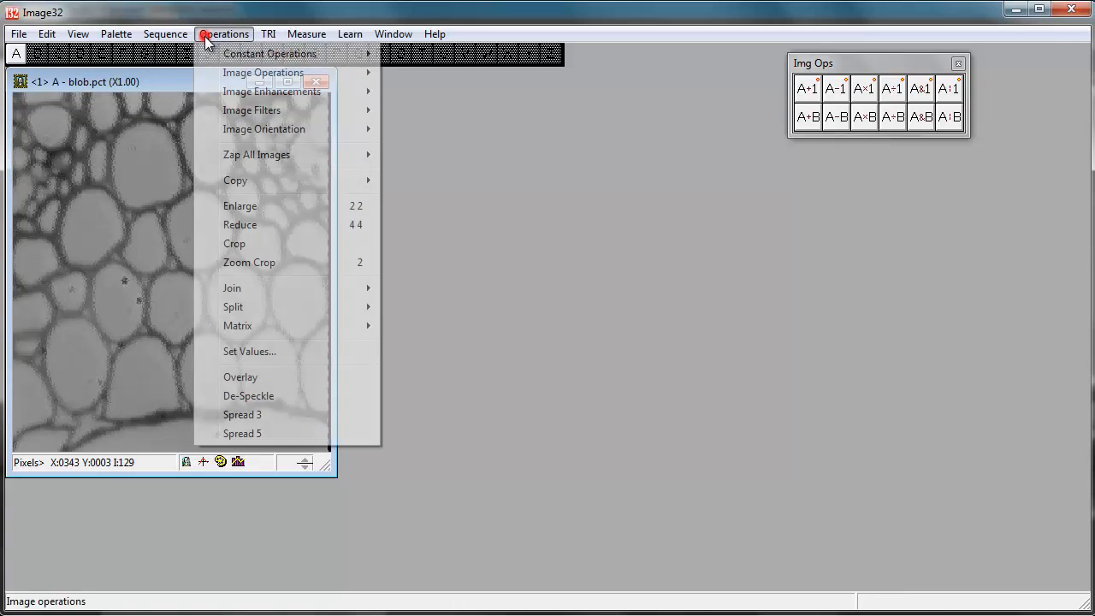
click(277, 210)
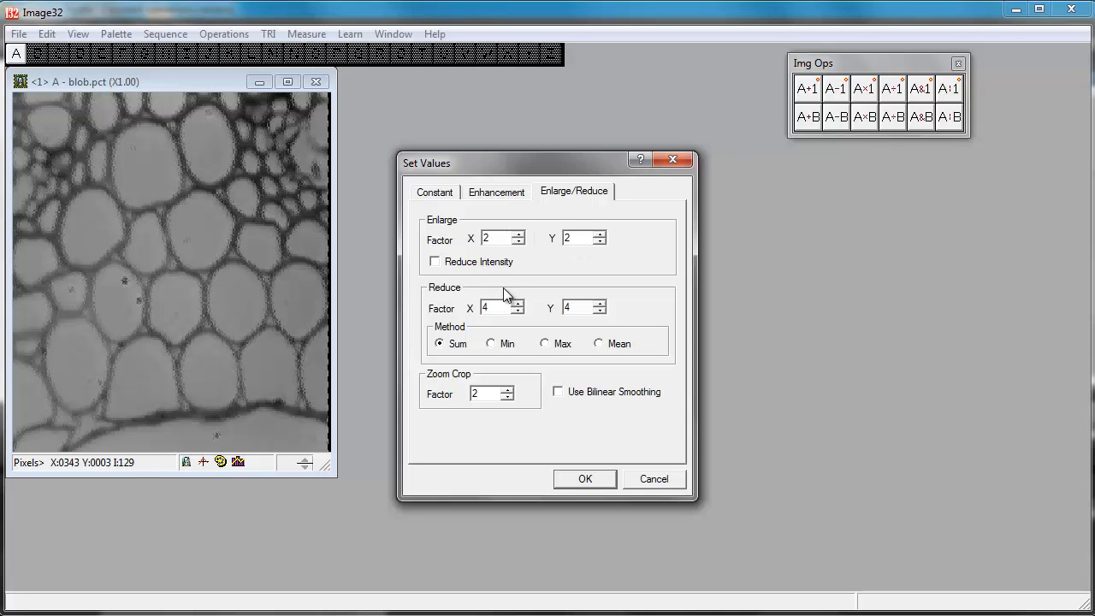
click(584, 479)
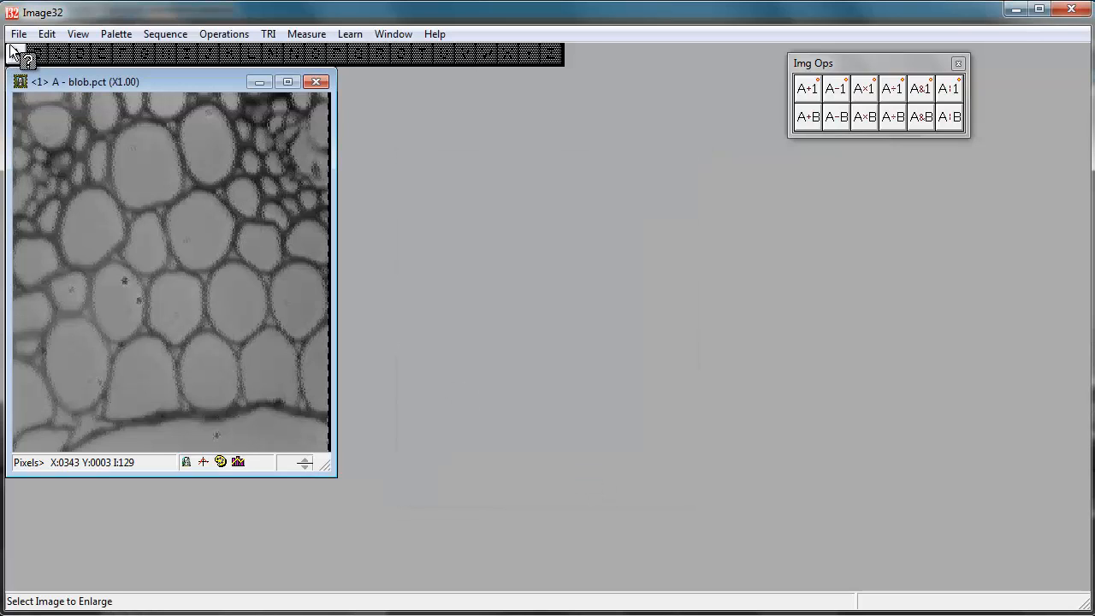
click(15, 54)
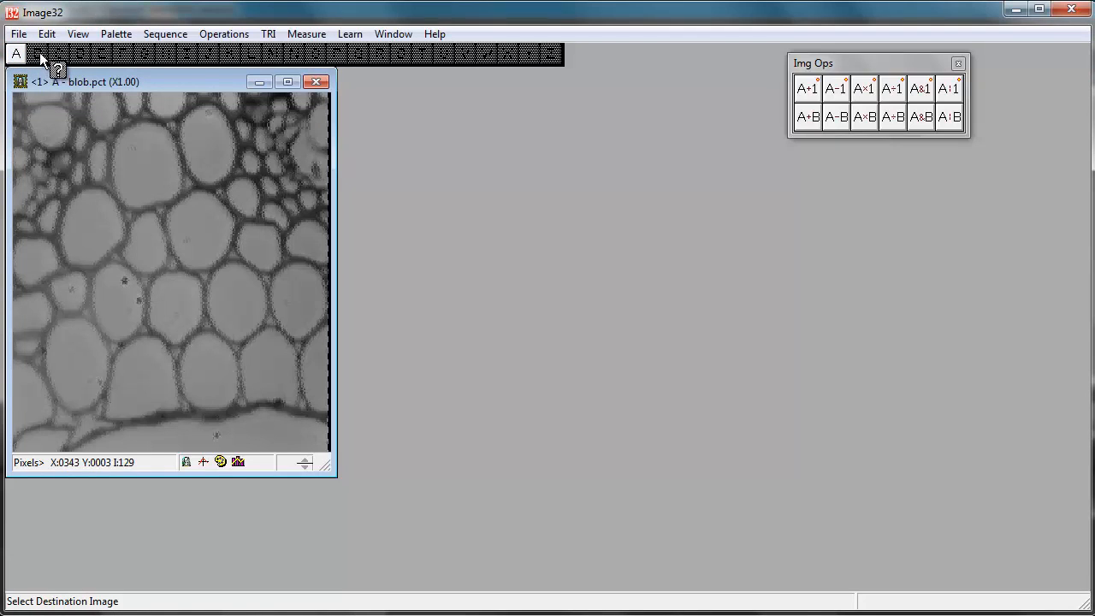
click(37, 54)
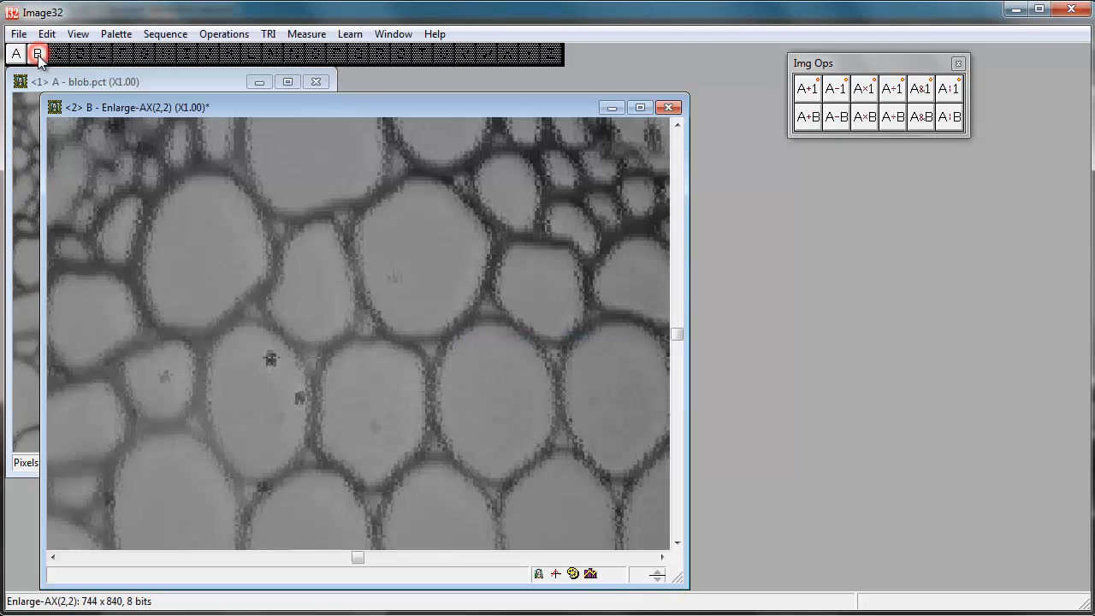
click(170, 109)
drag(267, 126, 460, 102)
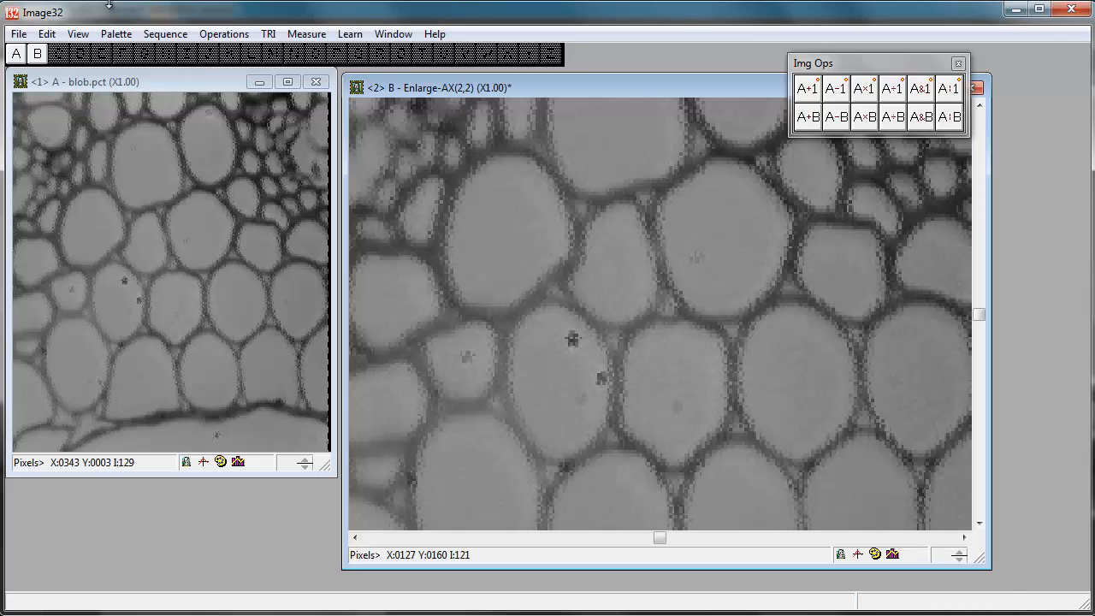
Step: Enlarge image A by 2 in X and Y into slot C with Reduce Intensity enabled, and move the result aside for comparison
click(224, 34)
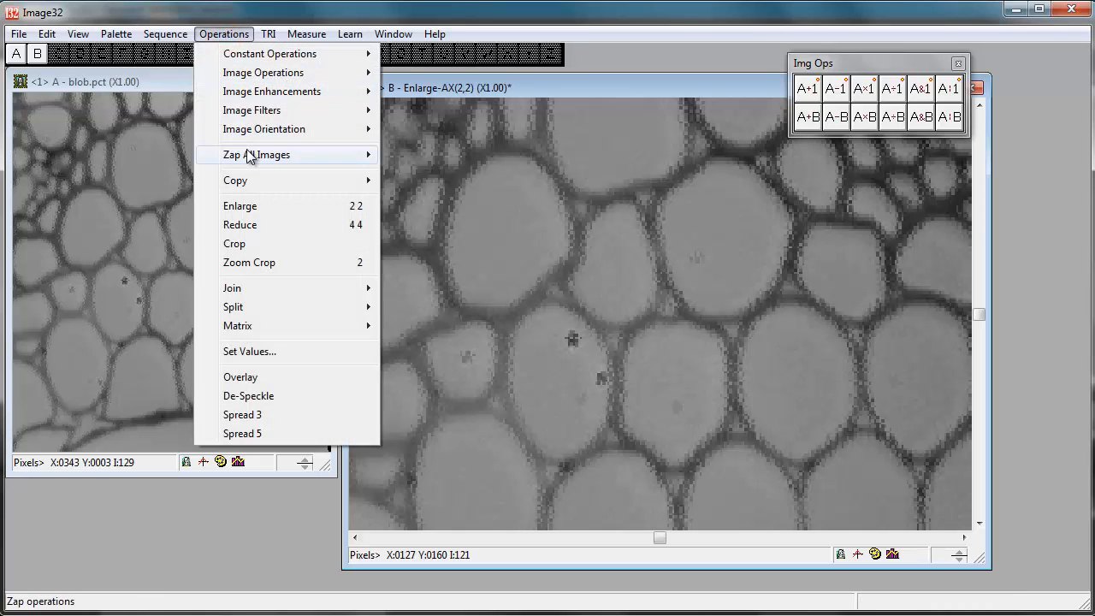
click(253, 208)
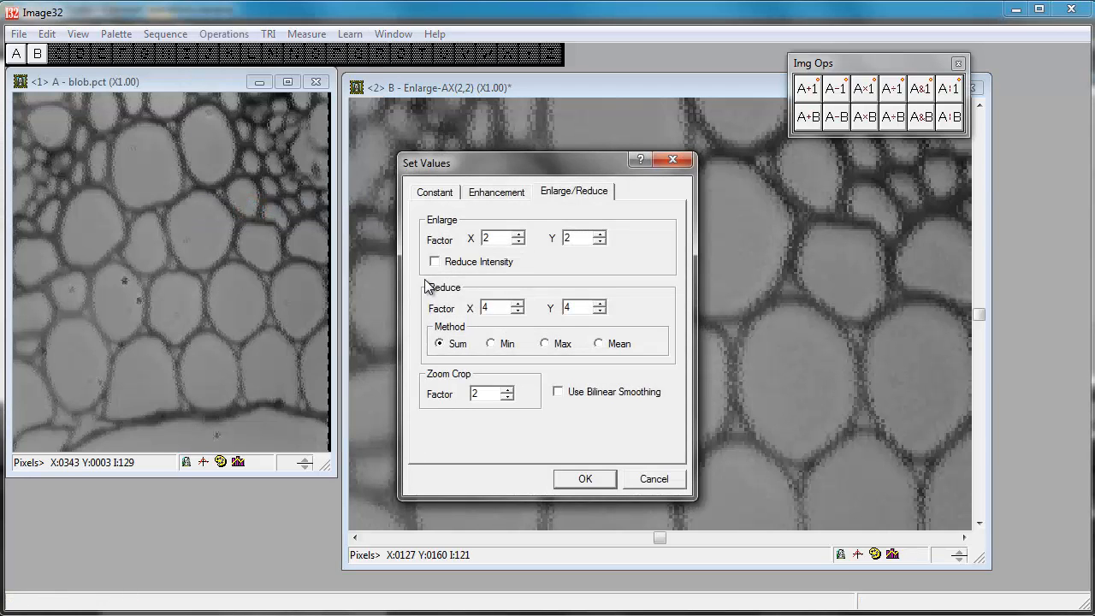
click(439, 262)
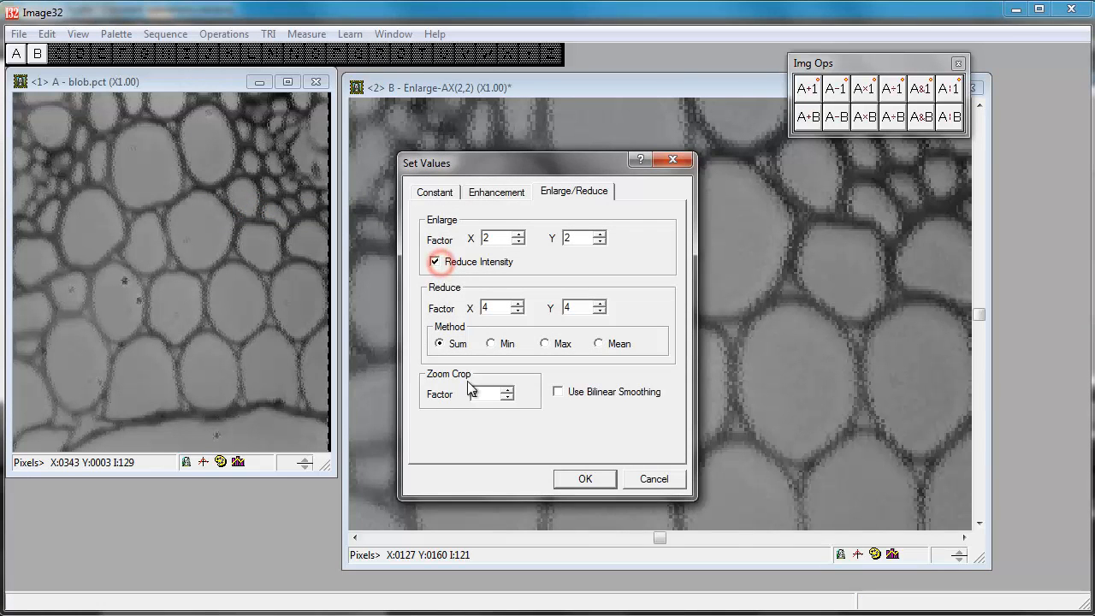
click(583, 481)
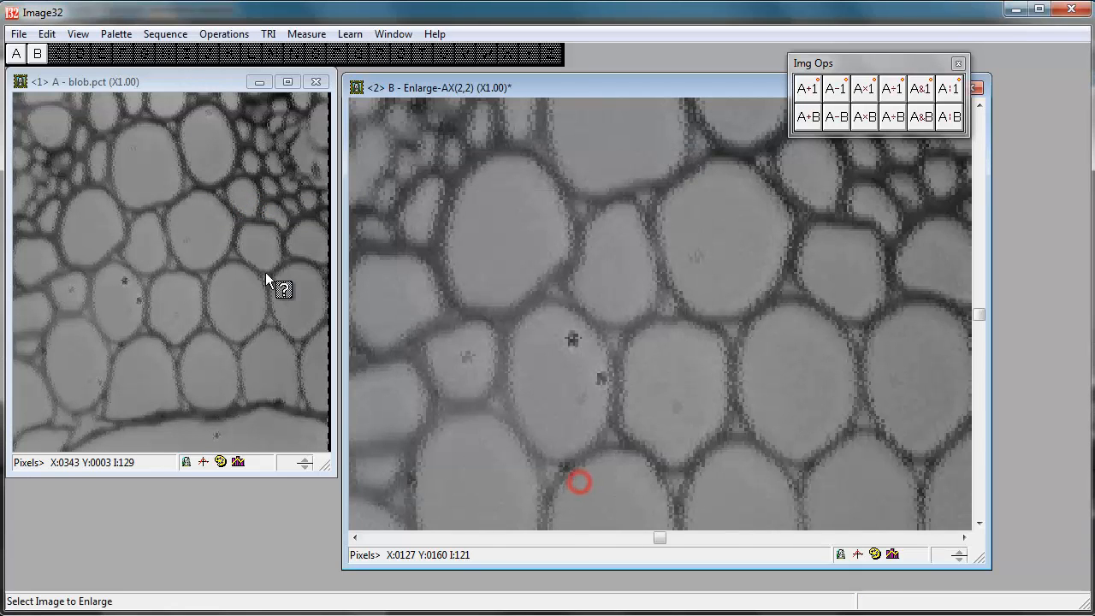
click(24, 55)
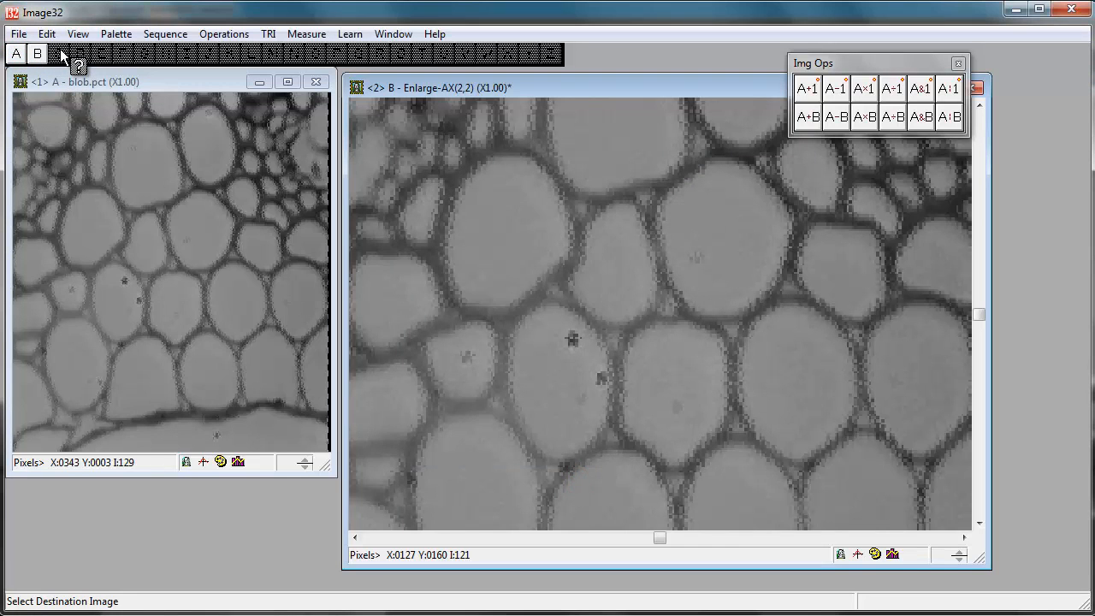
click(60, 53)
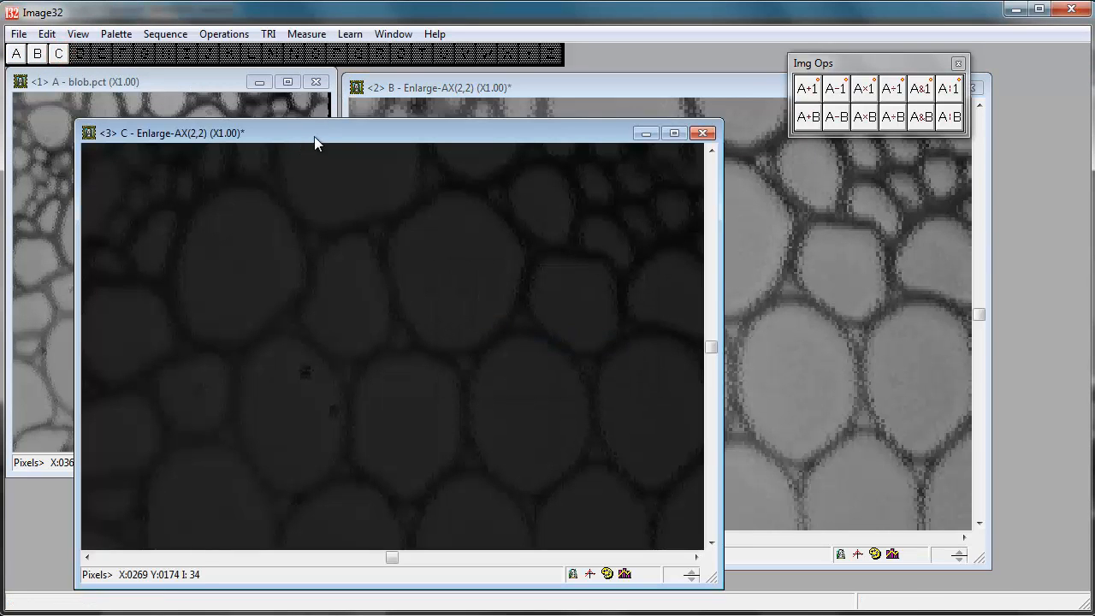
drag(314, 137, 686, 148)
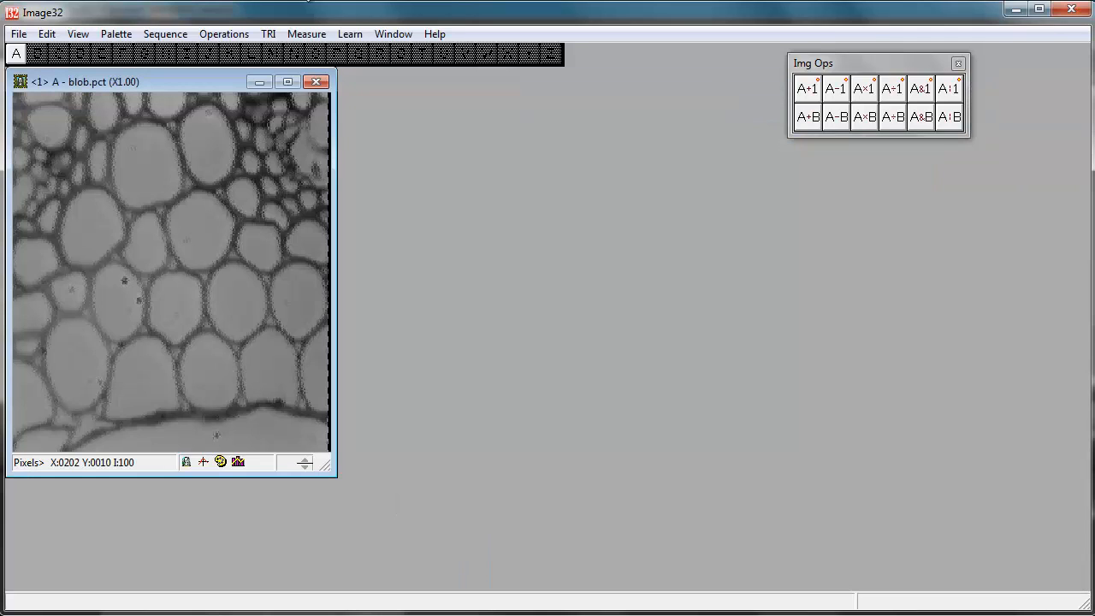
Step: Reduce image A by 2 in X and Y using the Mean method into slot B, and place the result beside the original
click(223, 34)
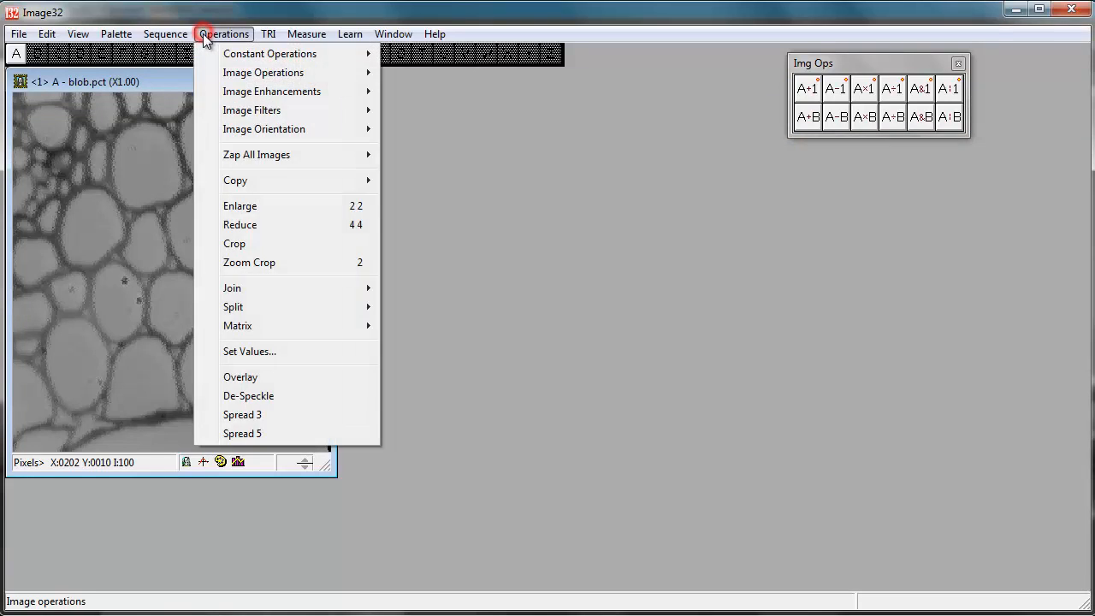
click(259, 225)
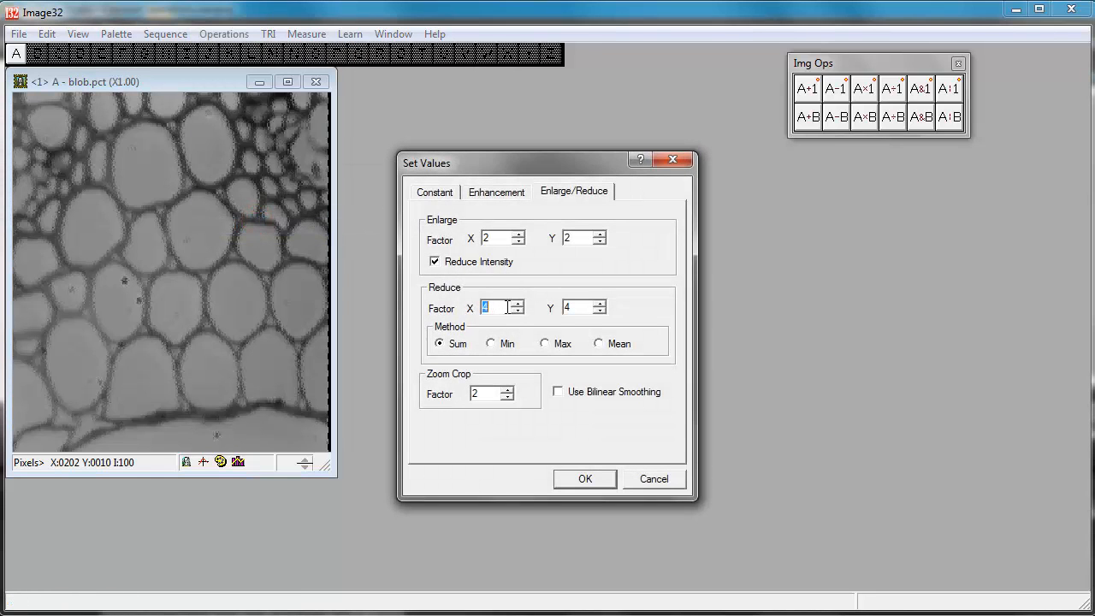
click(502, 307)
key(BackSpace)
text(2)
double_click(569, 307)
text(2)
click(608, 345)
click(590, 480)
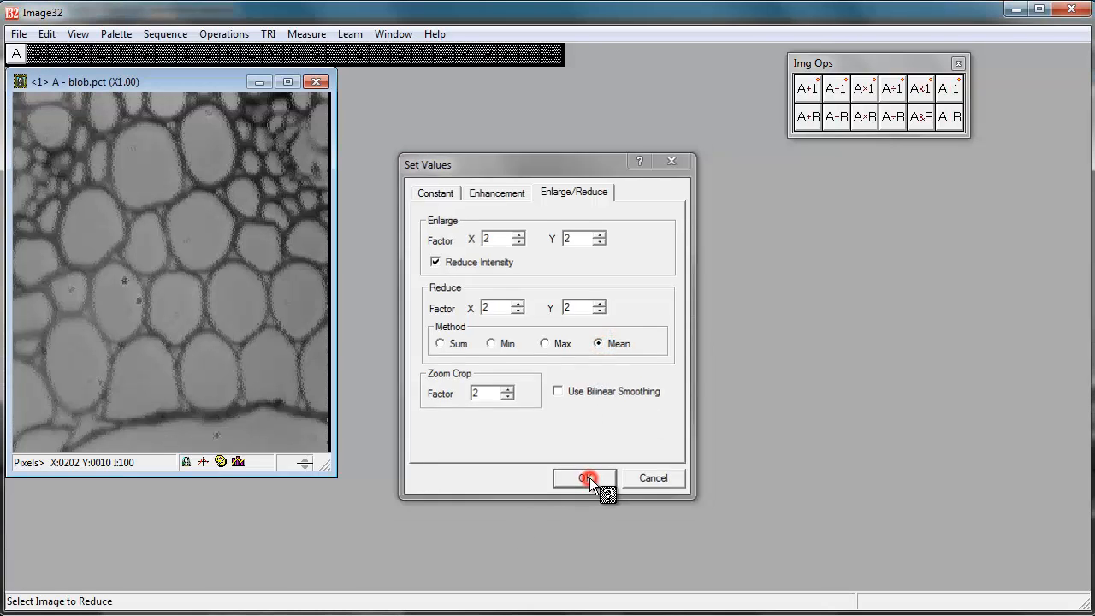
click(14, 51)
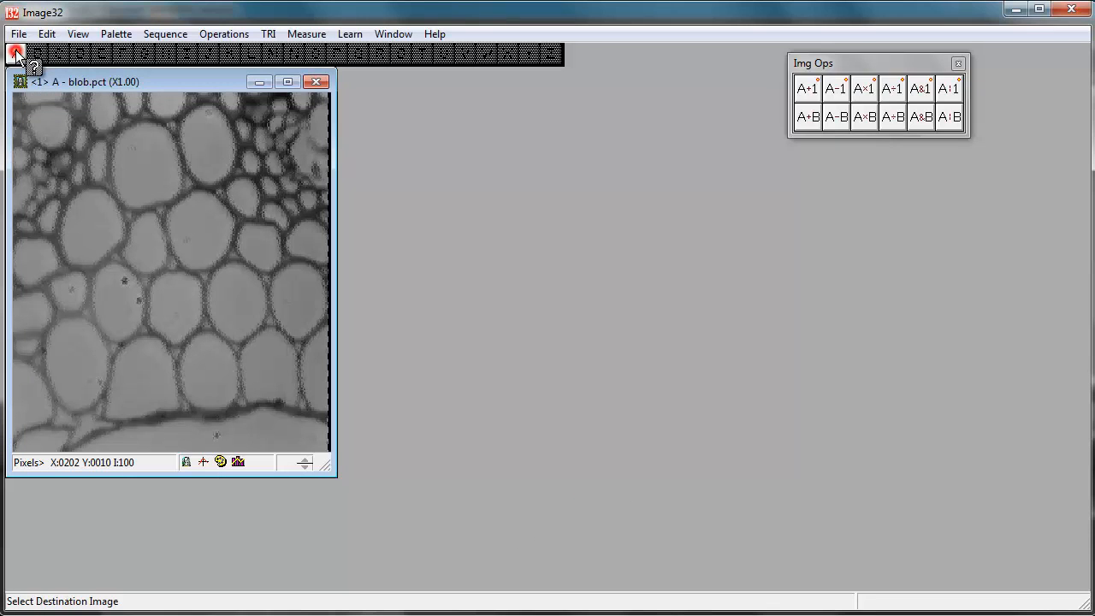
click(36, 52)
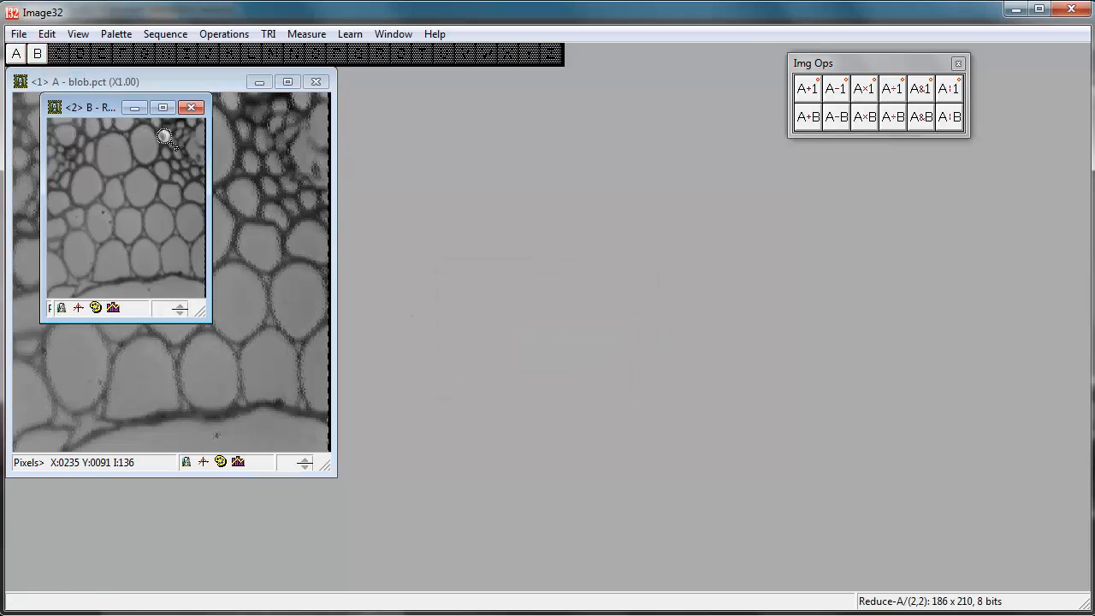
drag(72, 109, 372, 86)
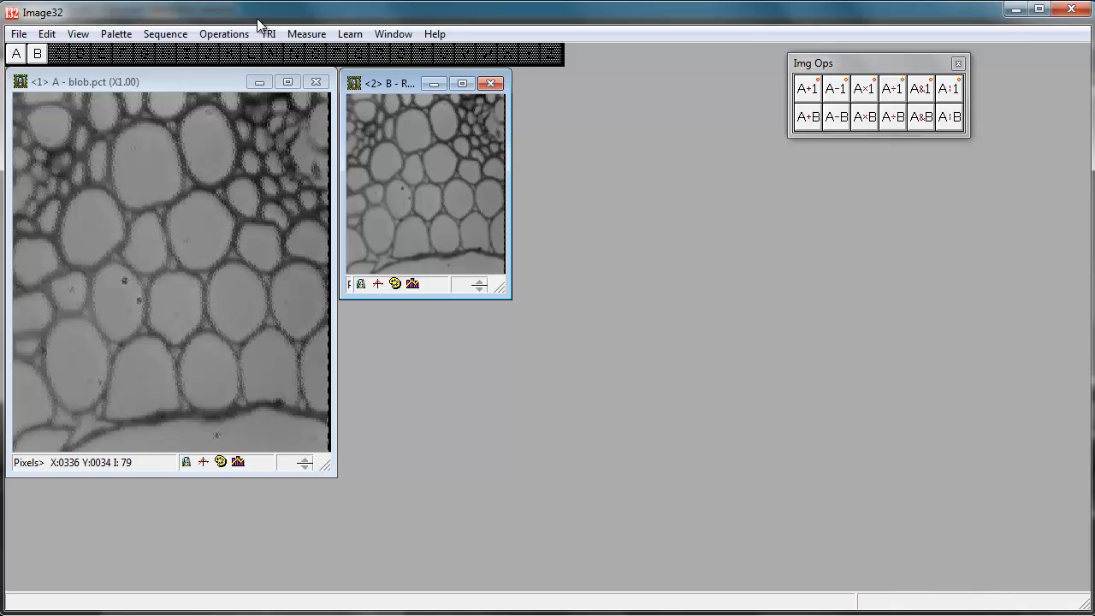
click(224, 34)
click(237, 181)
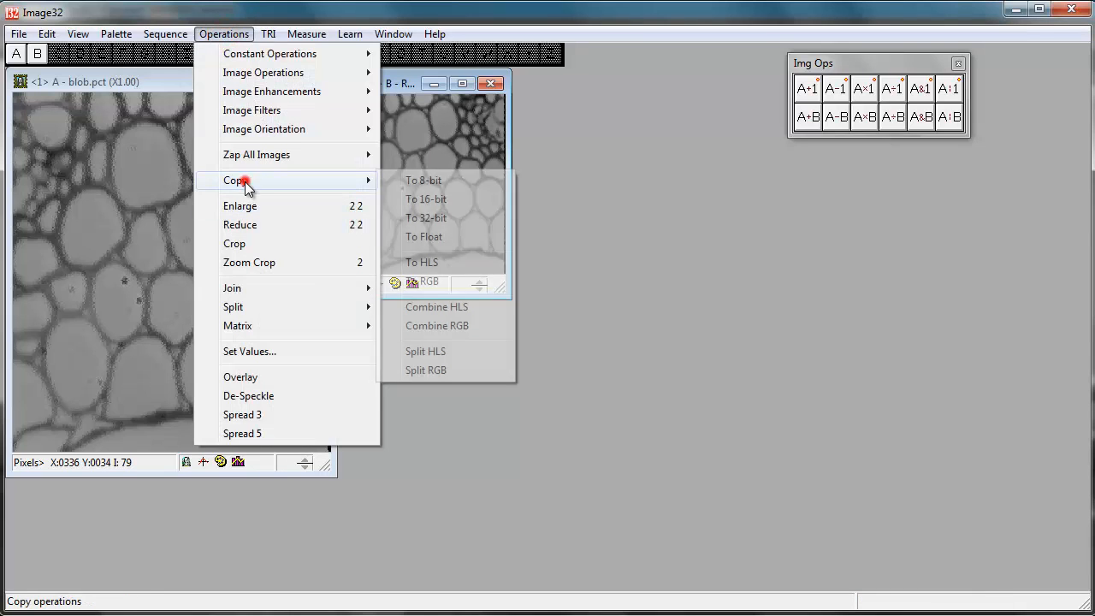
click(417, 180)
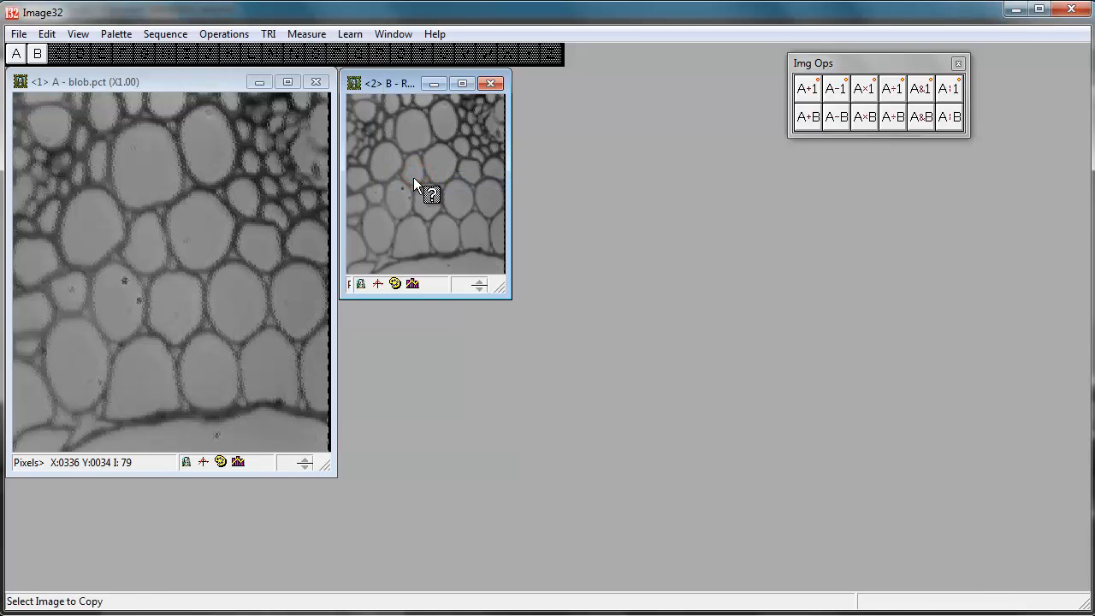
Step: Convert image A to 16-bit, using slot A as both source and destination
click(224, 34)
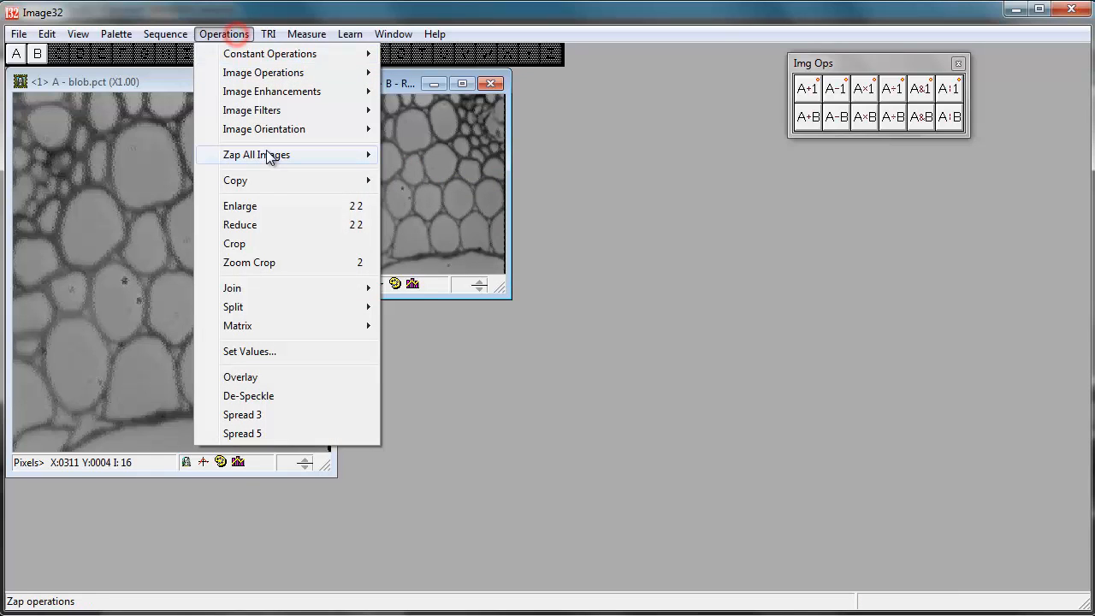
click(271, 187)
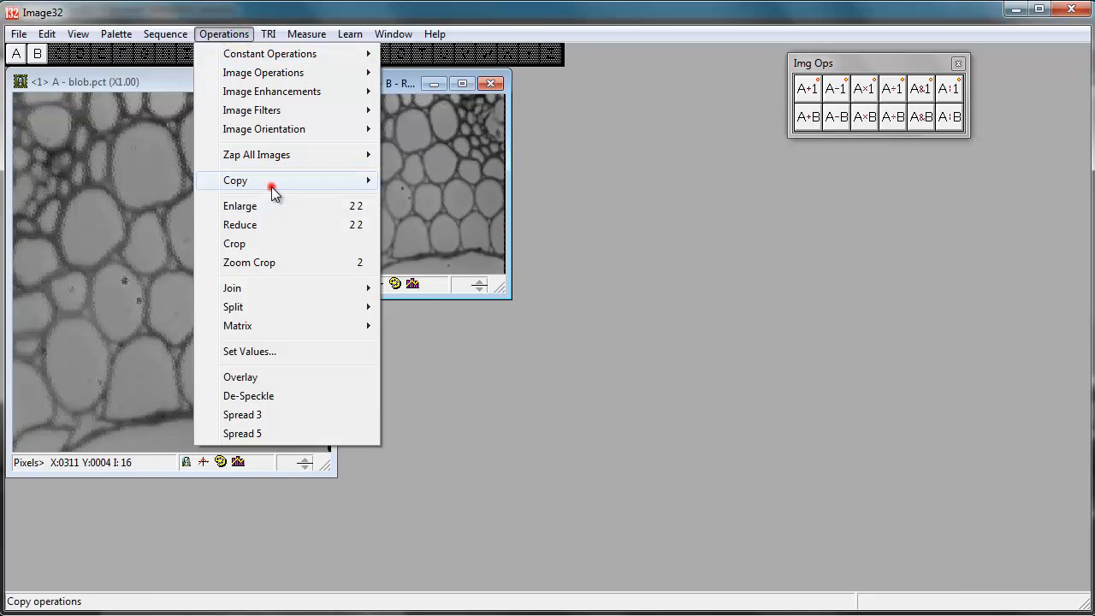
click(419, 202)
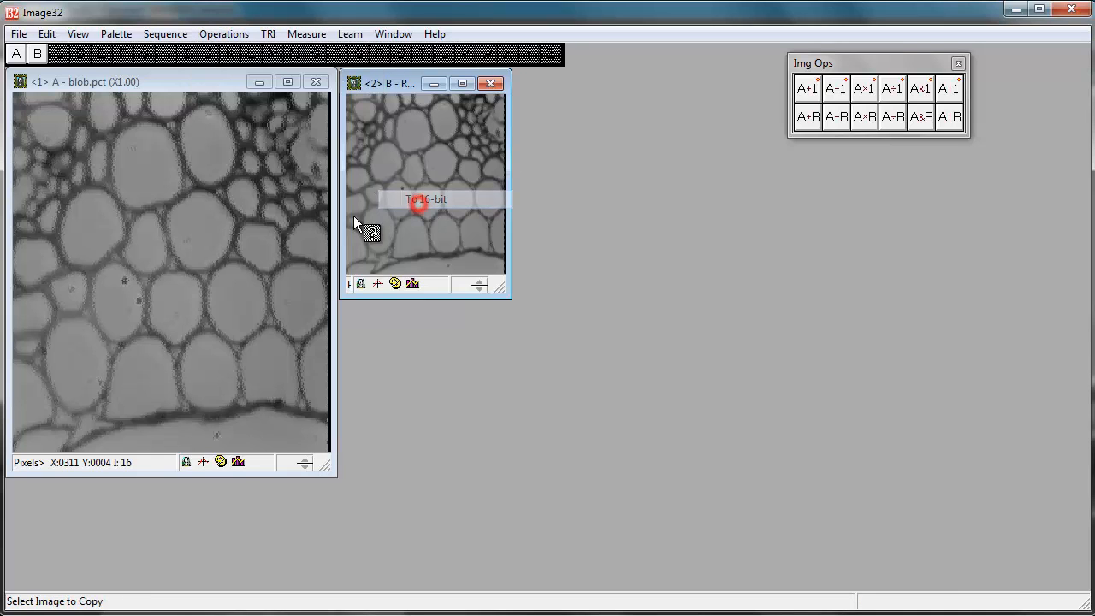
click(245, 244)
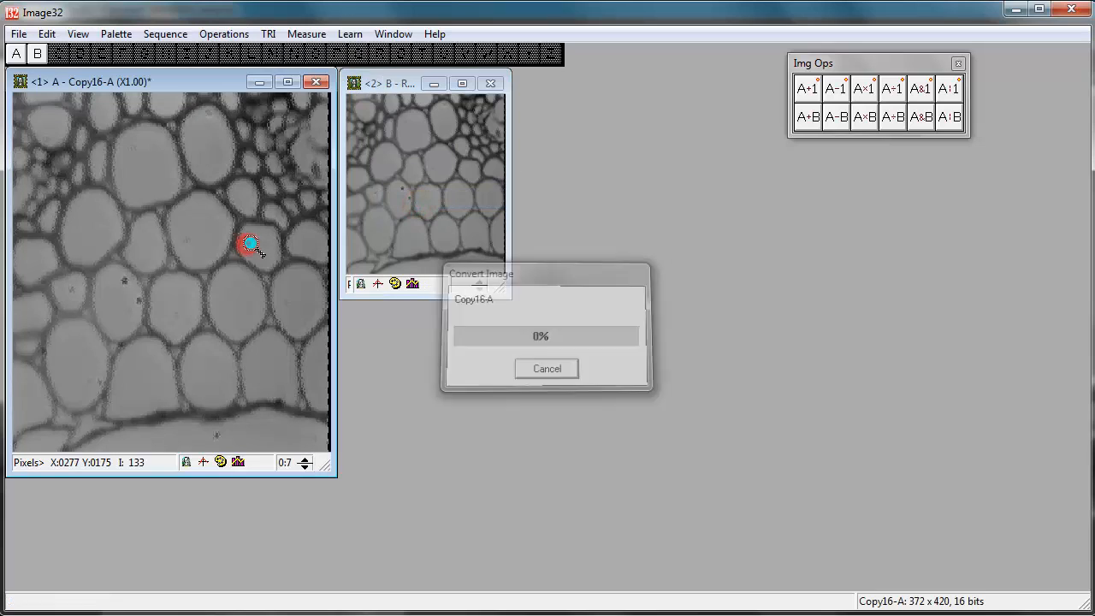
Step: Reduce image A by a factor of 2 in X and Y using the Sum method, with slot C as the destination
click(236, 39)
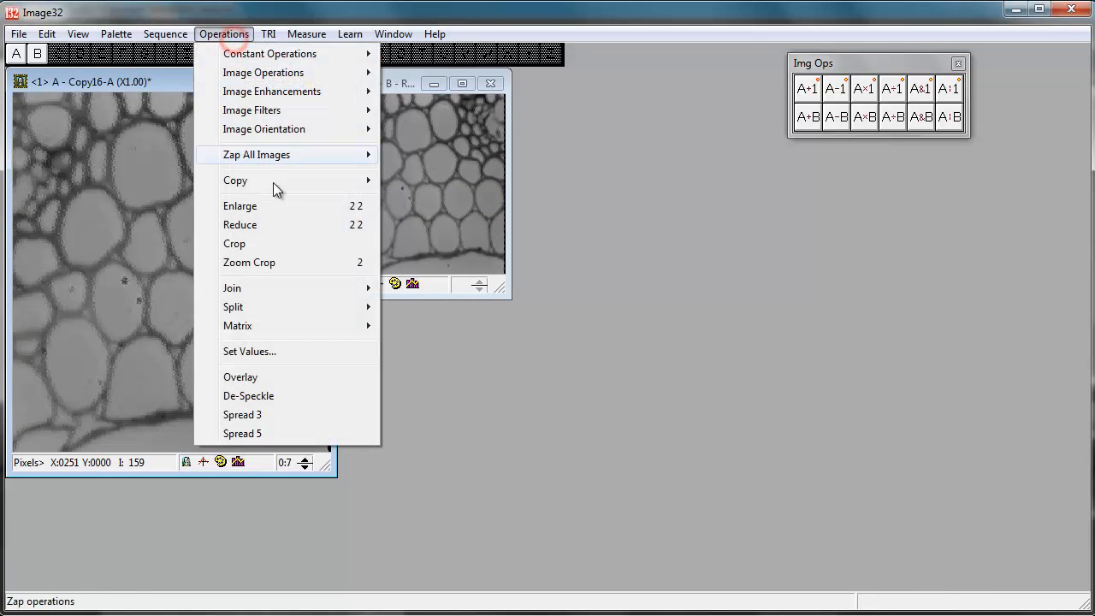
click(248, 224)
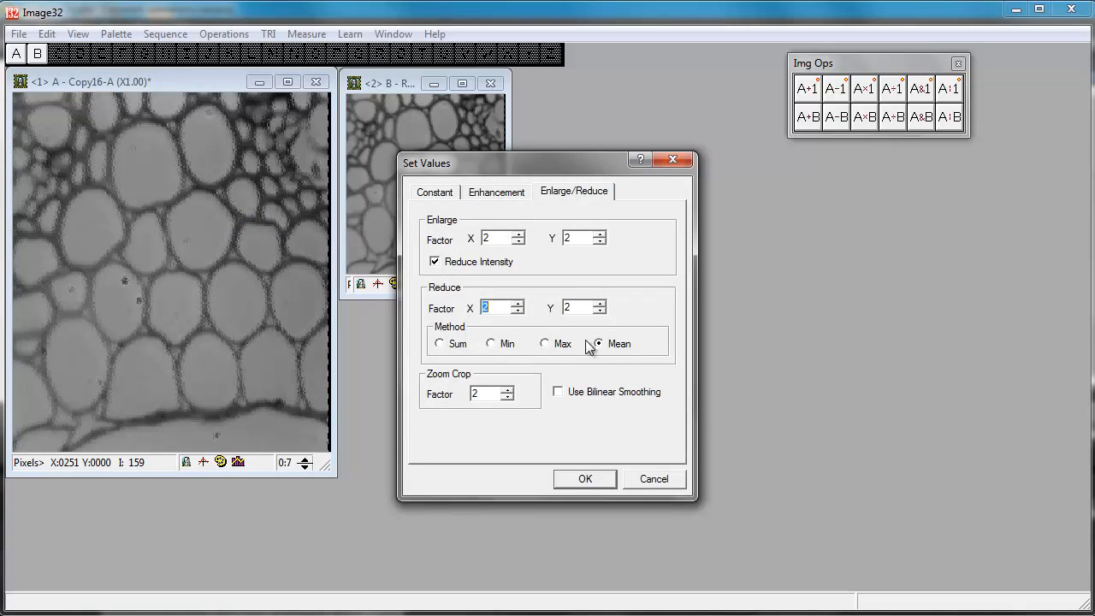
click(457, 344)
click(585, 479)
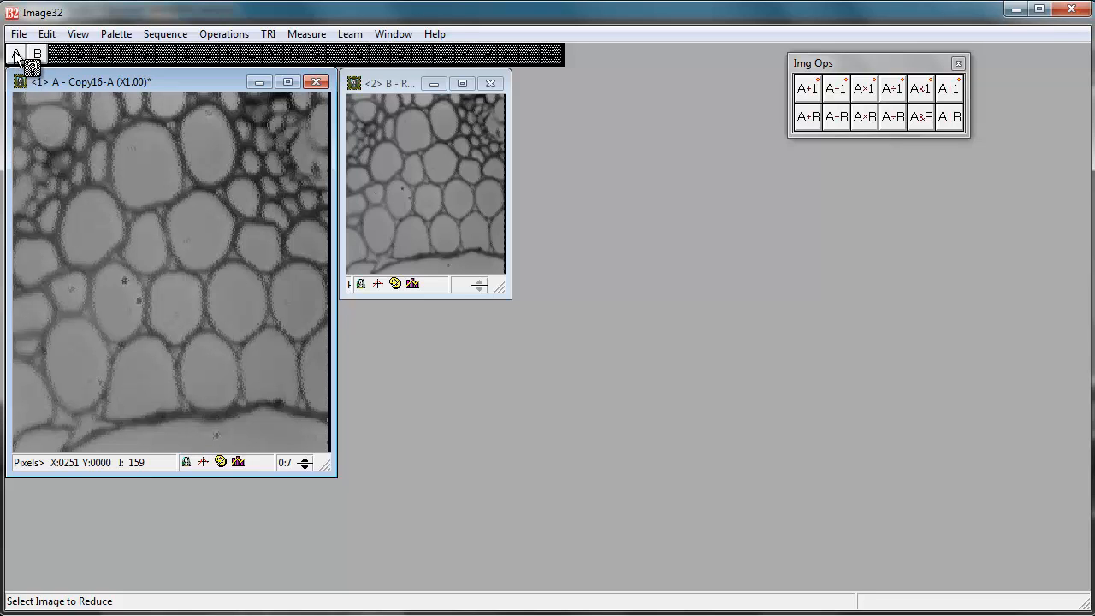
click(16, 54)
click(62, 53)
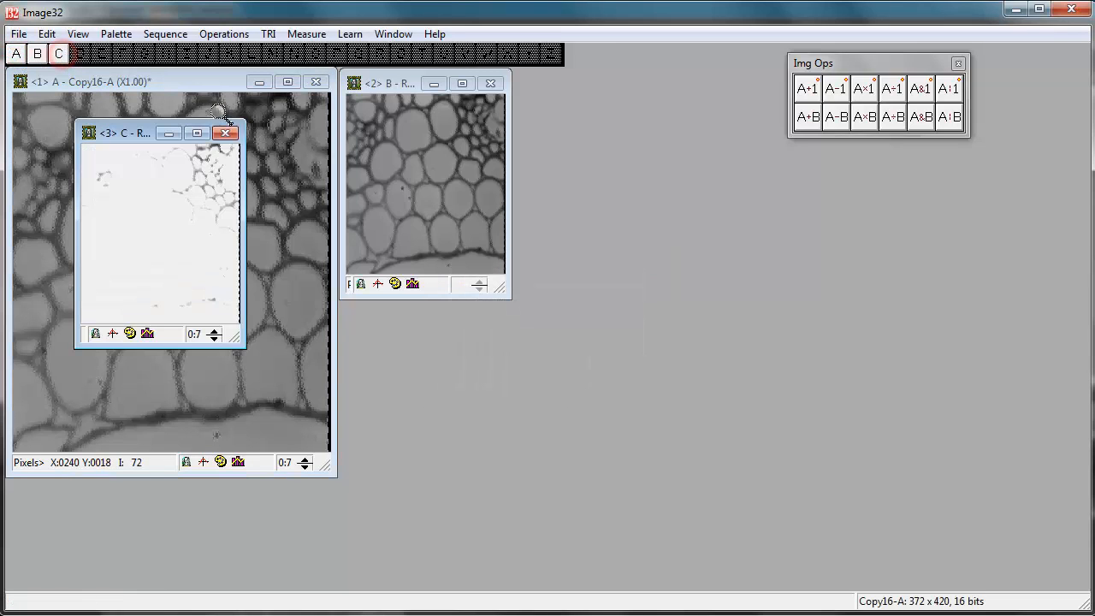
Step: Place the reduced image C beside image B and adjust the displayed bit range of C
drag(137, 135, 581, 85)
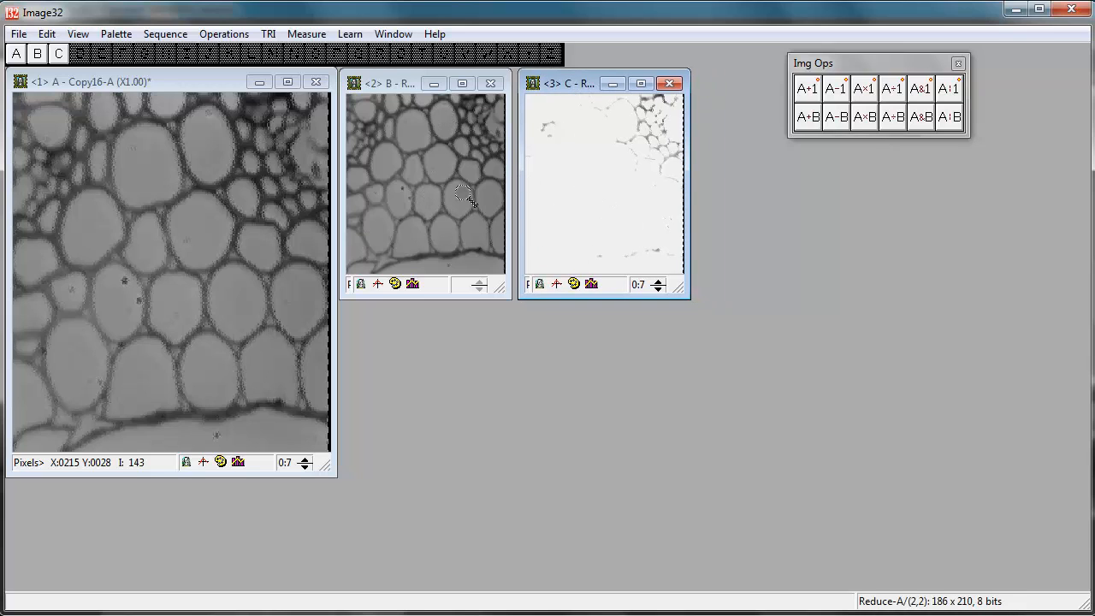
click(657, 282)
click(657, 281)
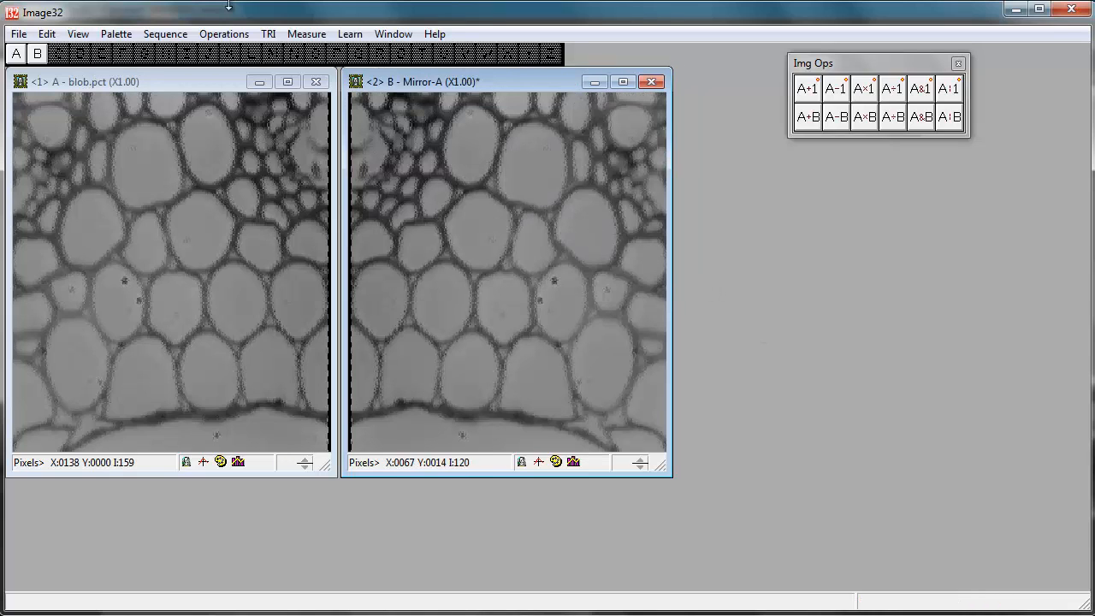
Step: Join image A and its mirrored copy B horizontally into slot C, and move the result aside to reveal the source images
click(222, 35)
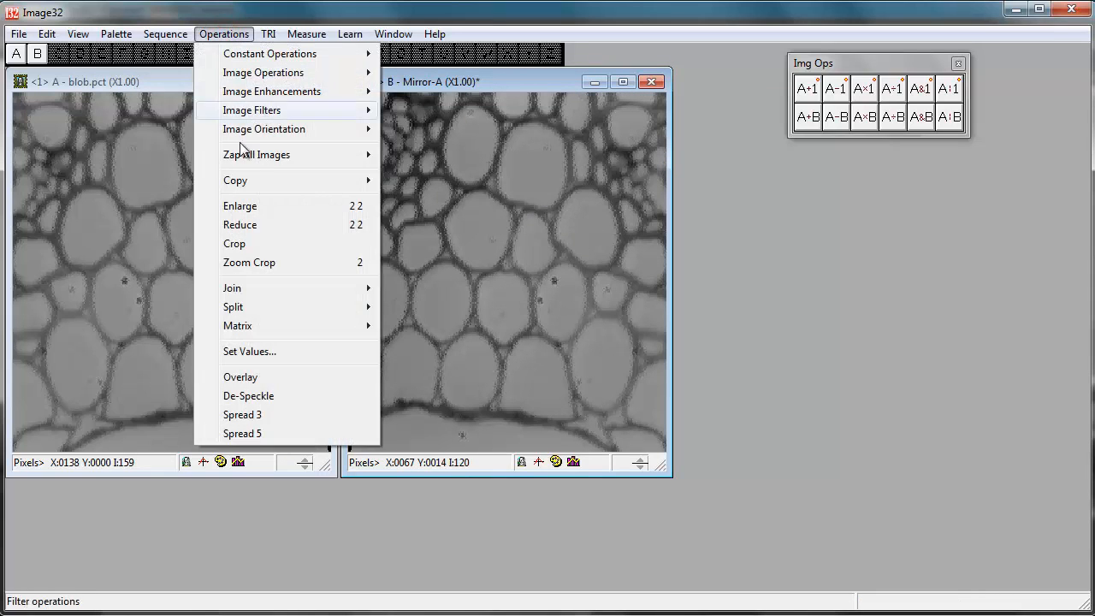
mouse_move(261, 290)
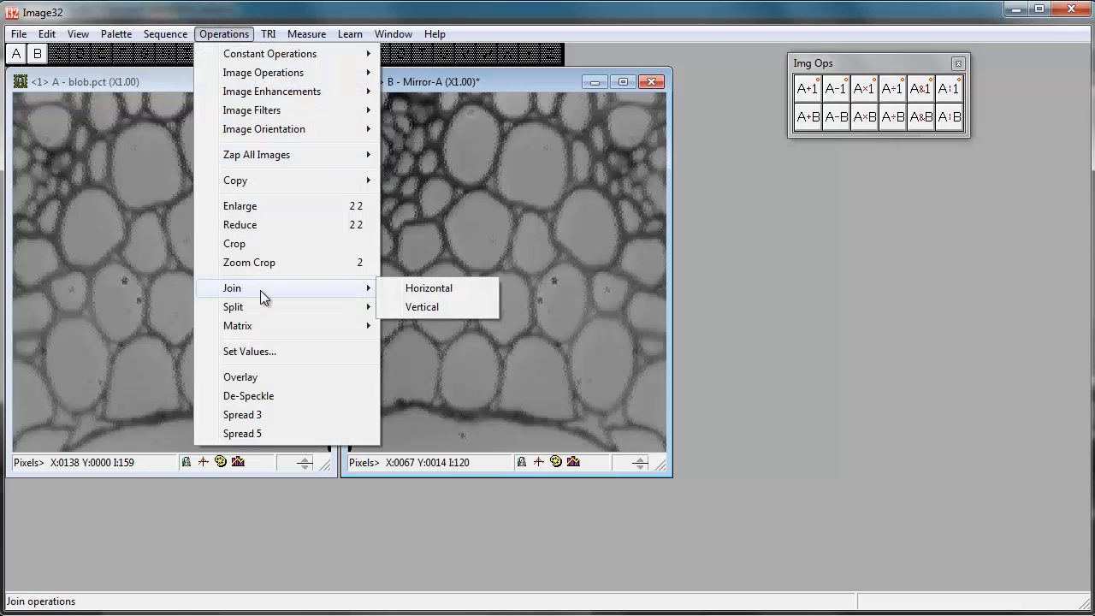
click(438, 289)
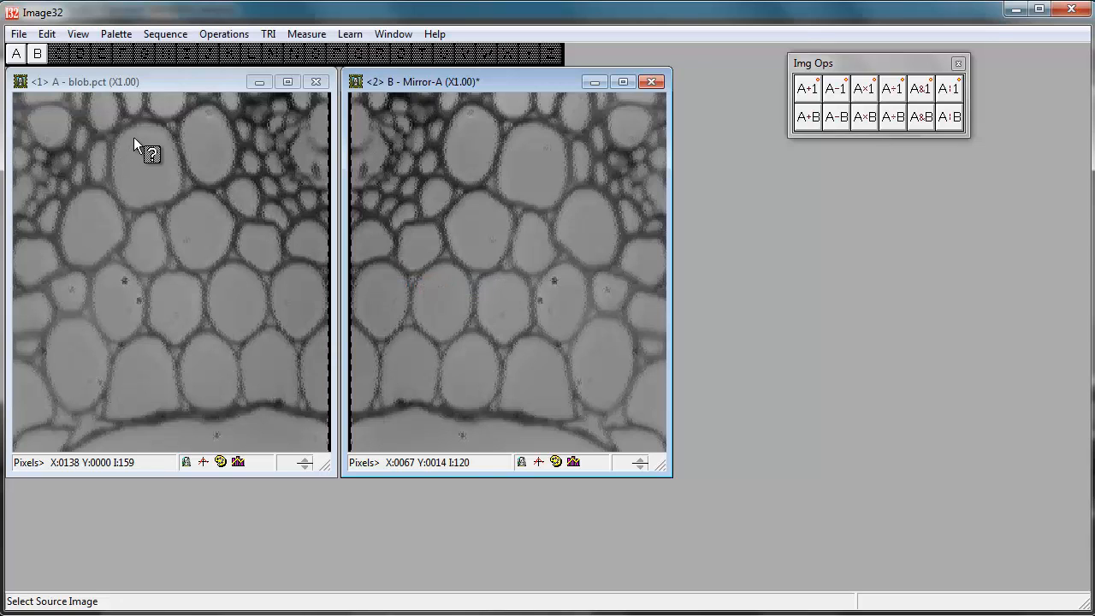
click(193, 177)
click(492, 238)
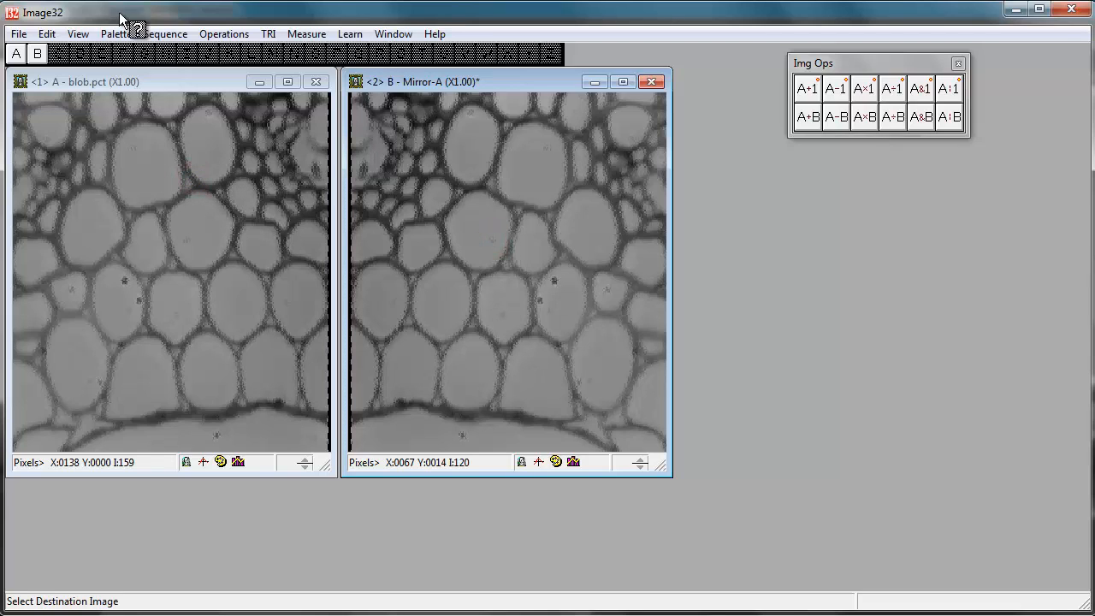
click(61, 51)
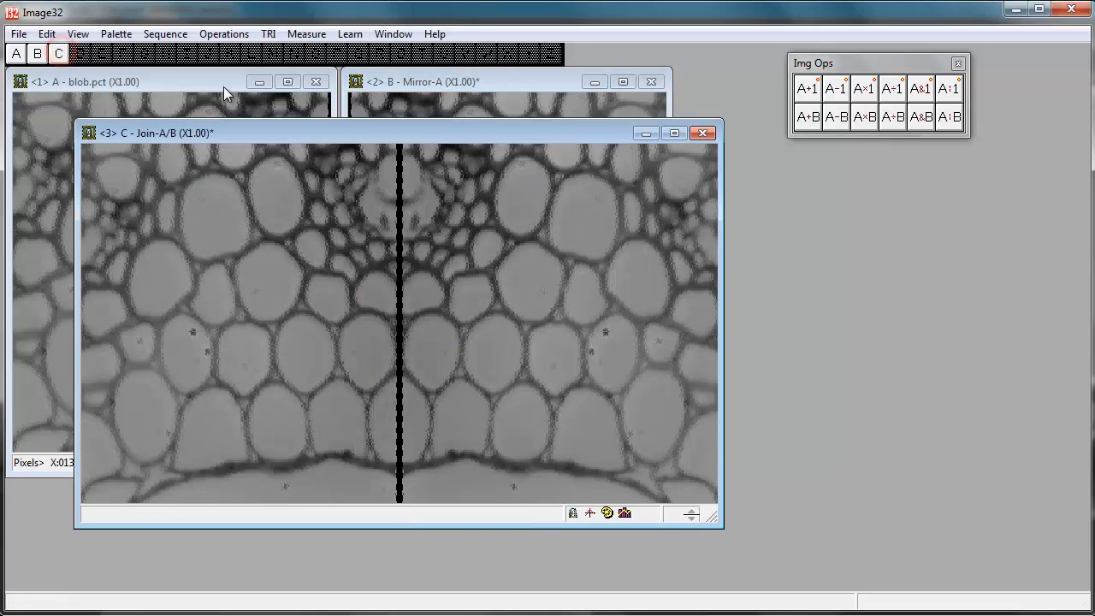
drag(337, 132, 608, 197)
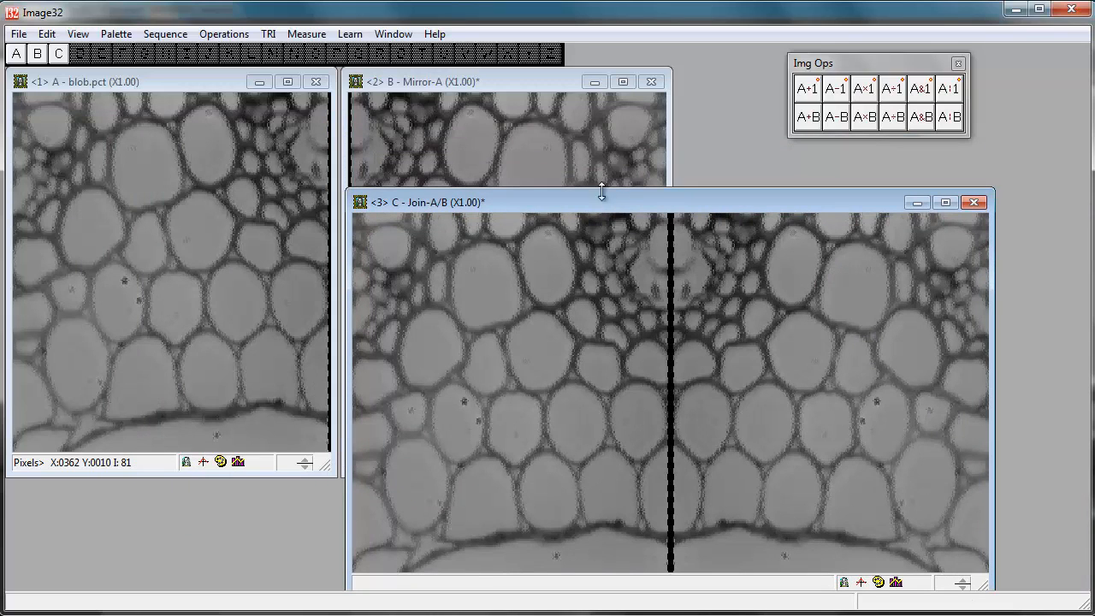
drag(579, 208, 714, 173)
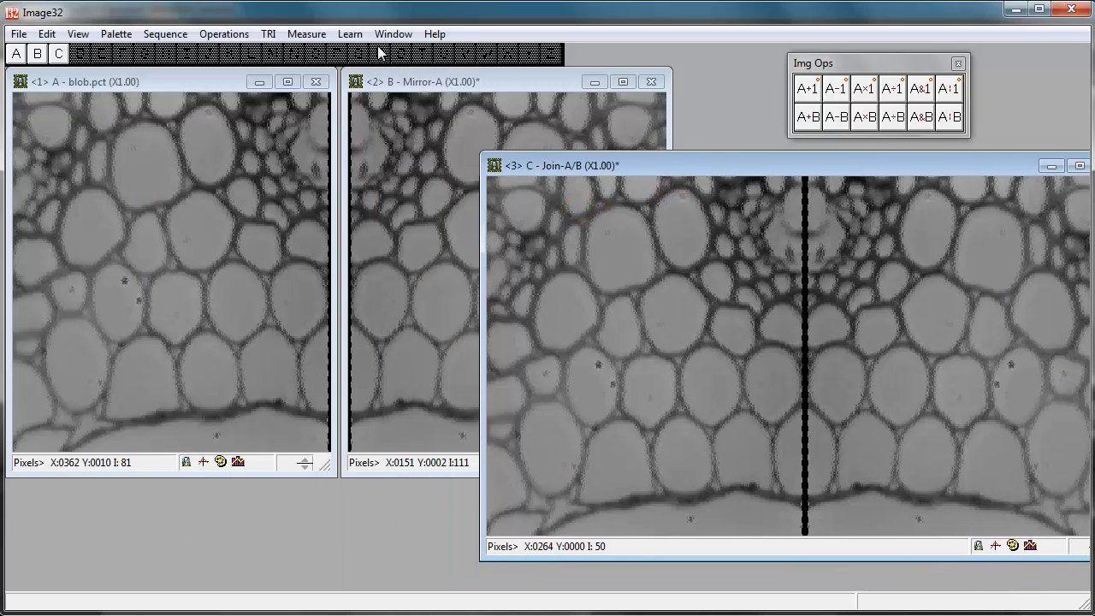
Step: Join images A and B vertically, with slot D as the destination
click(231, 36)
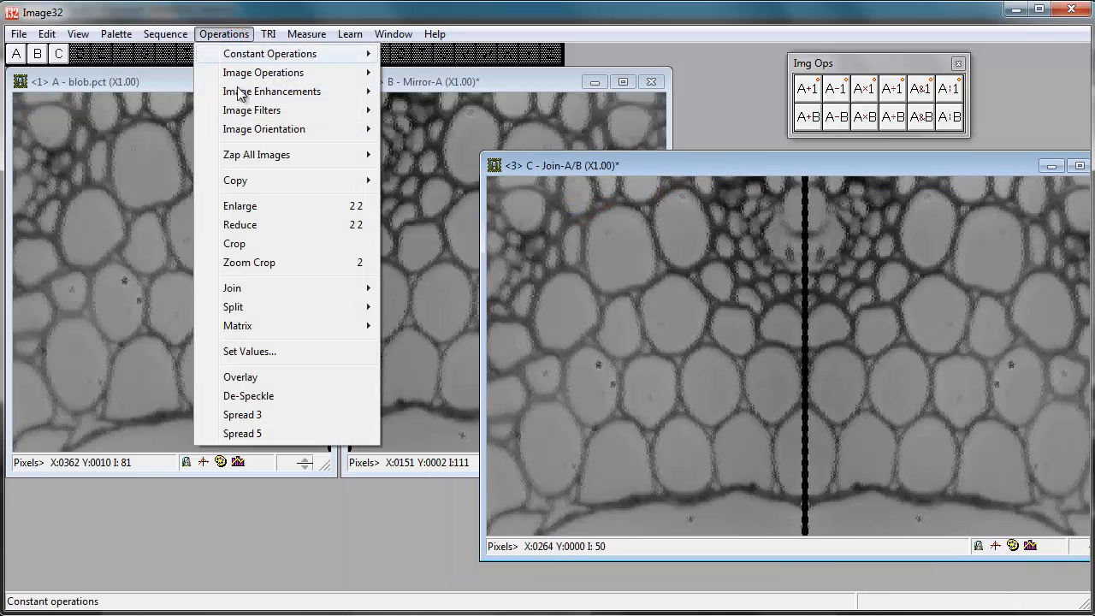
click(268, 291)
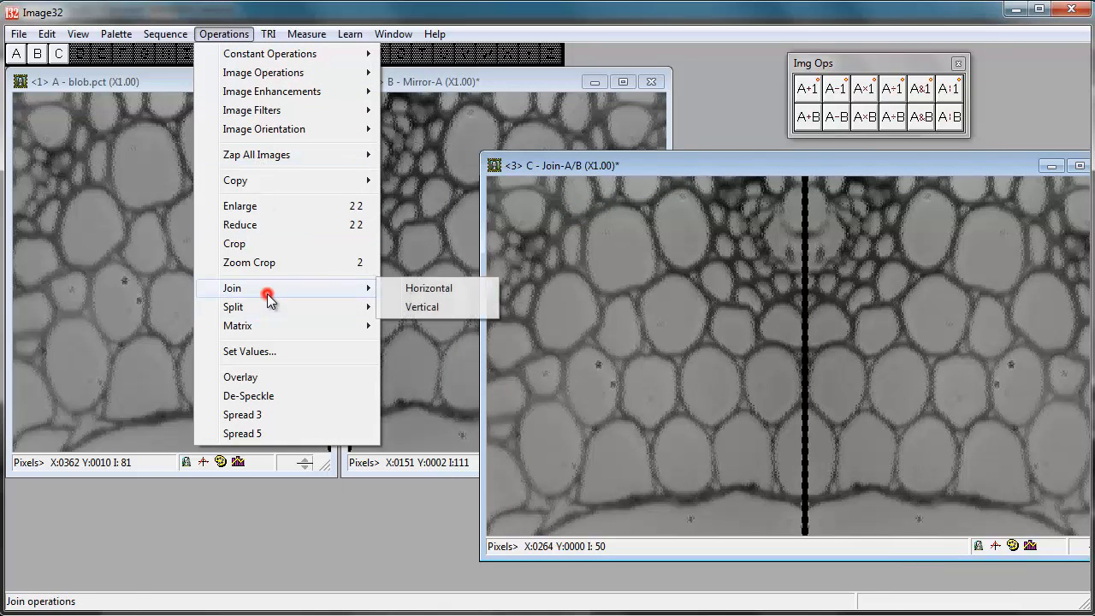
click(402, 306)
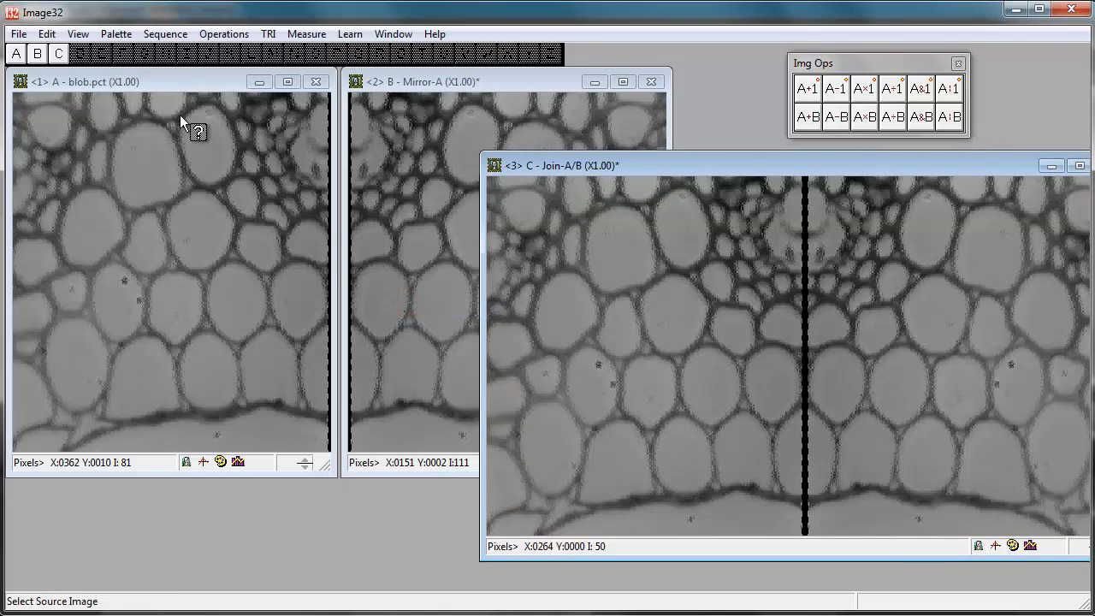
click(17, 54)
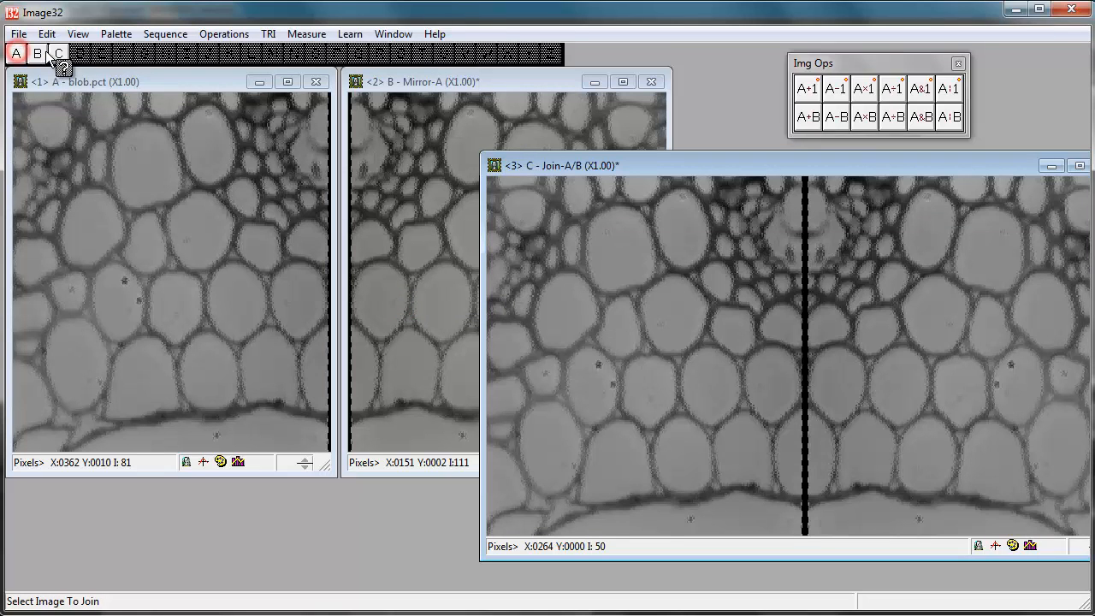
click(36, 53)
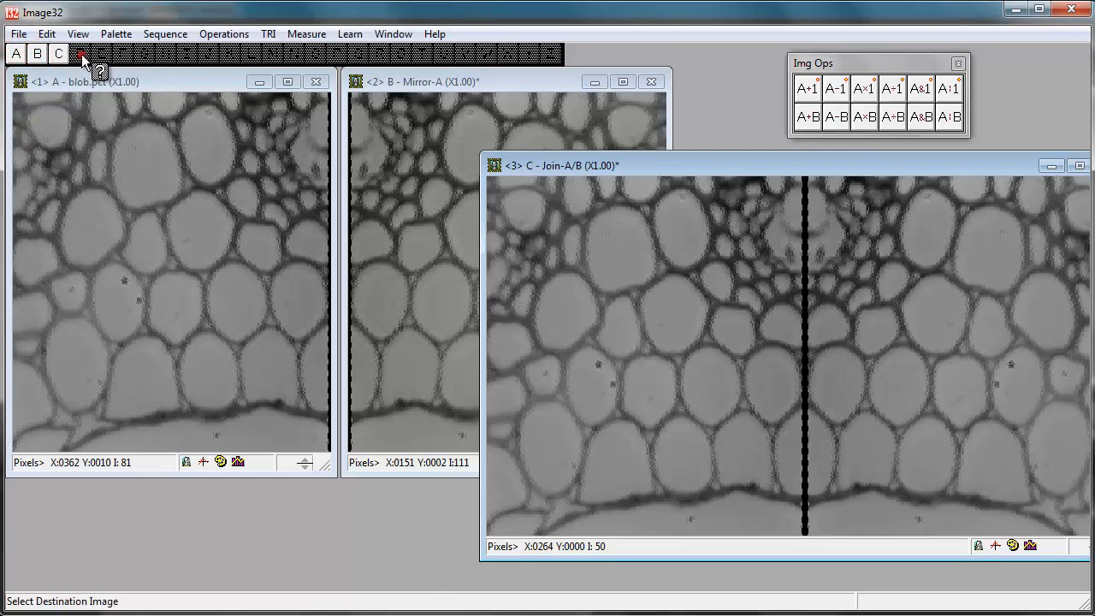
click(80, 54)
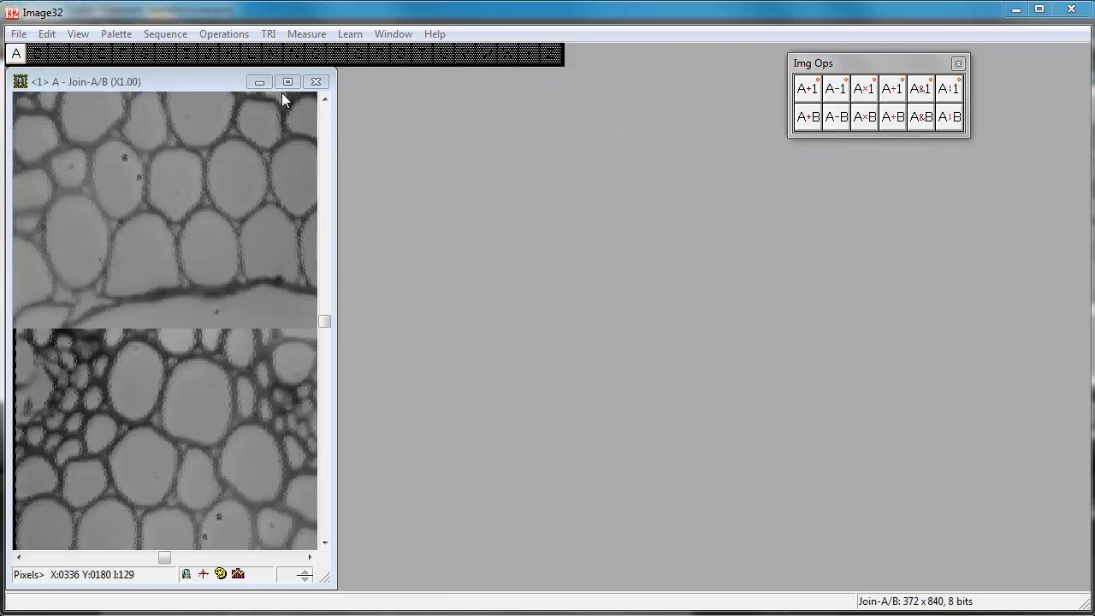
Step: Split the joined image A vertically at 50% into slots B and C, and arrange the two halves side by side
click(233, 38)
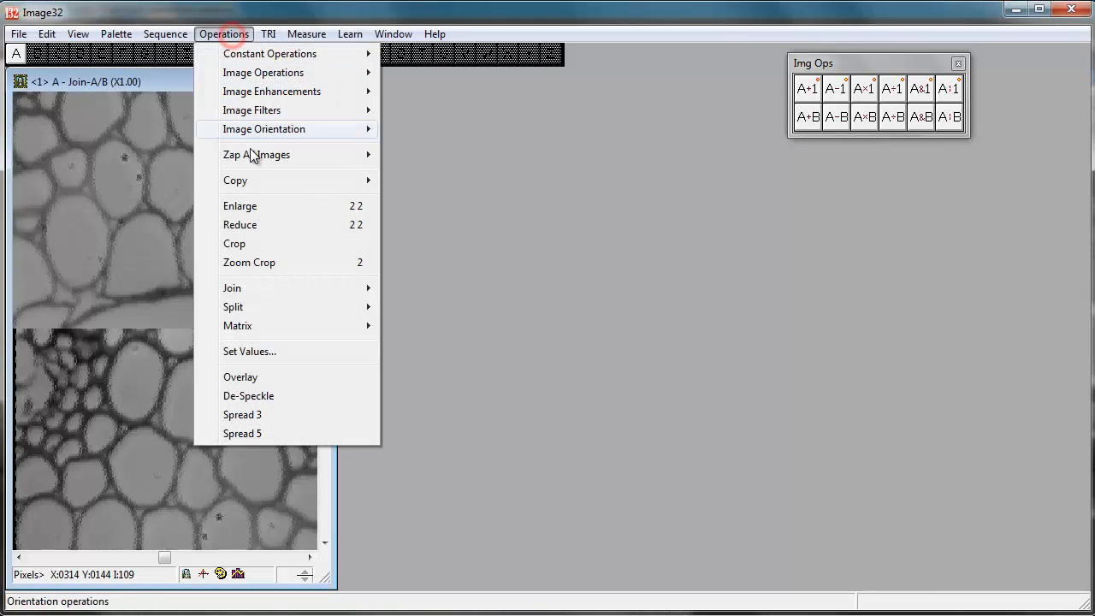
mouse_move(246, 308)
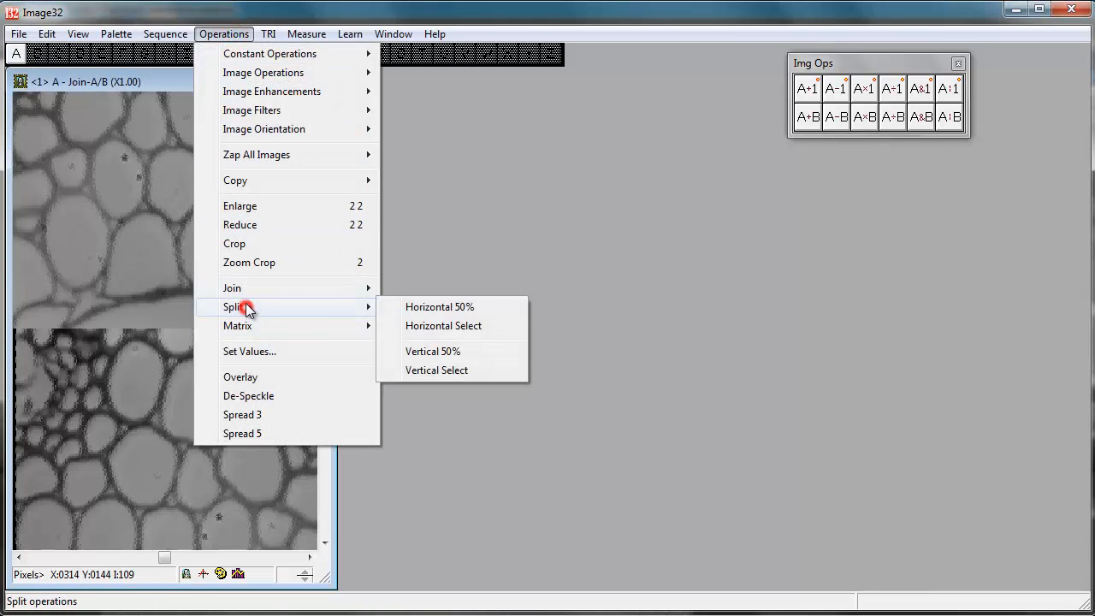
click(433, 352)
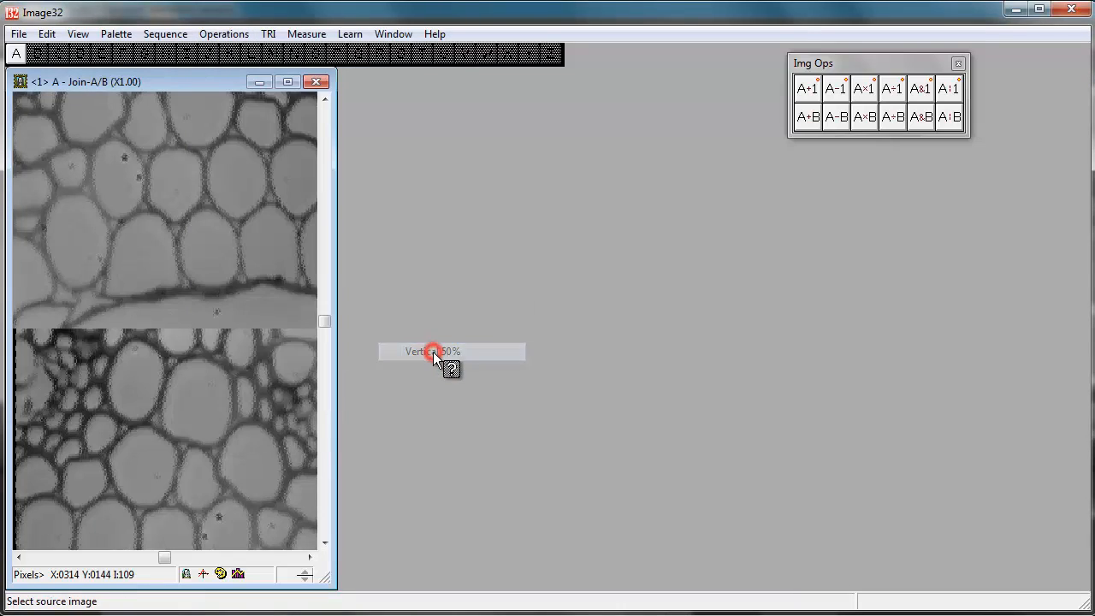
click(18, 55)
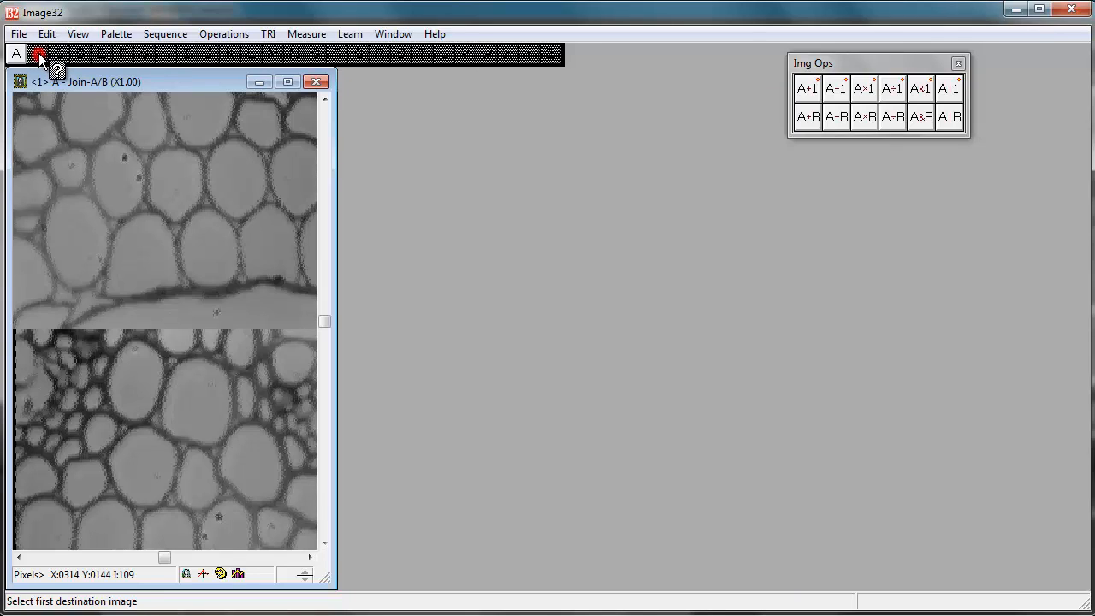
click(45, 55)
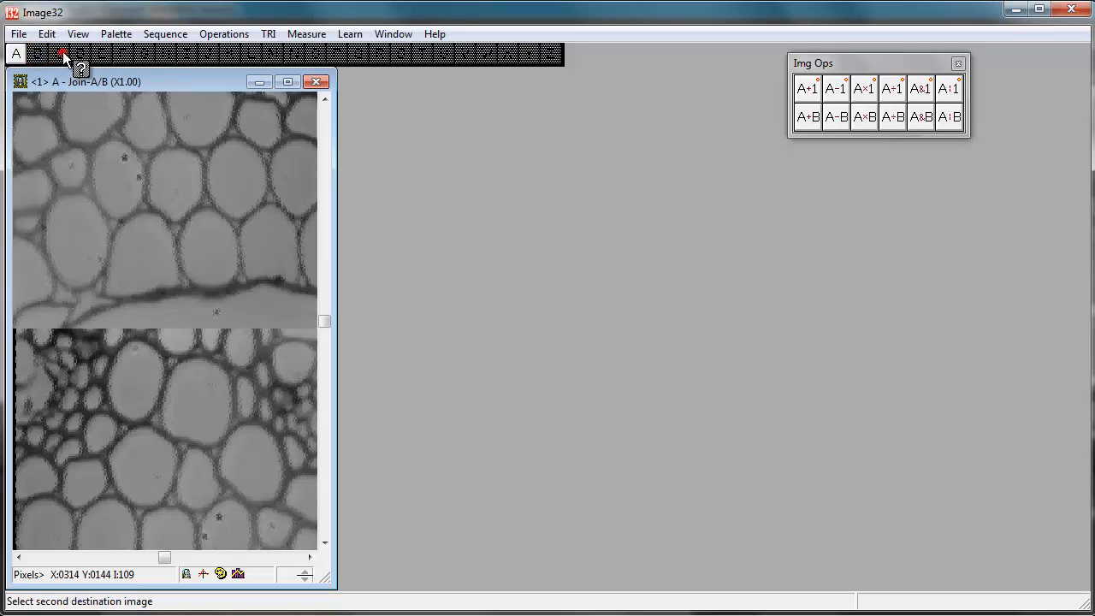
click(64, 55)
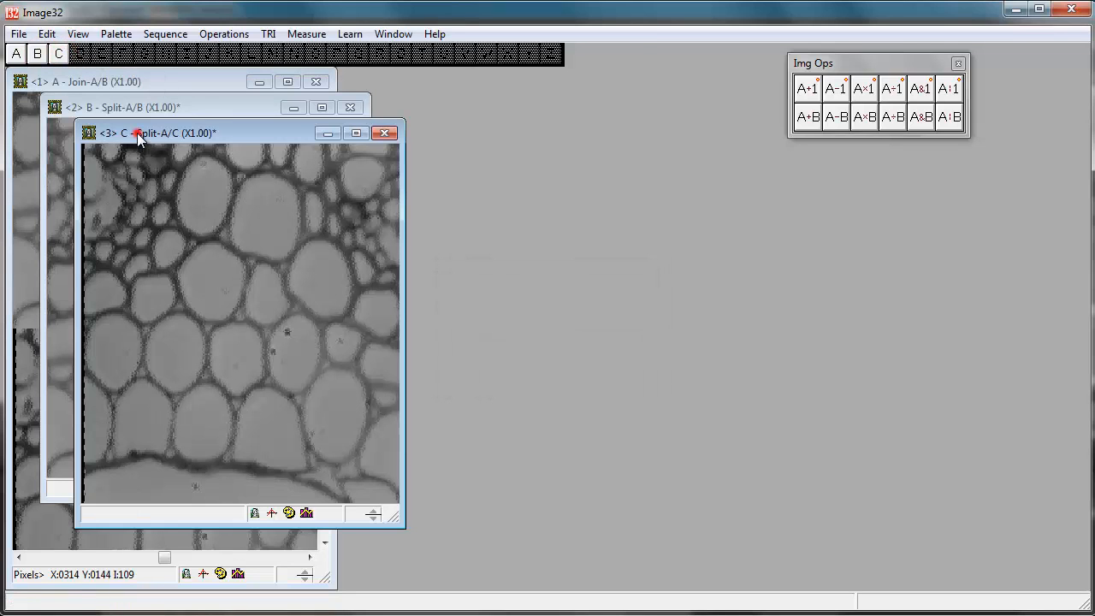
drag(137, 137, 785, 198)
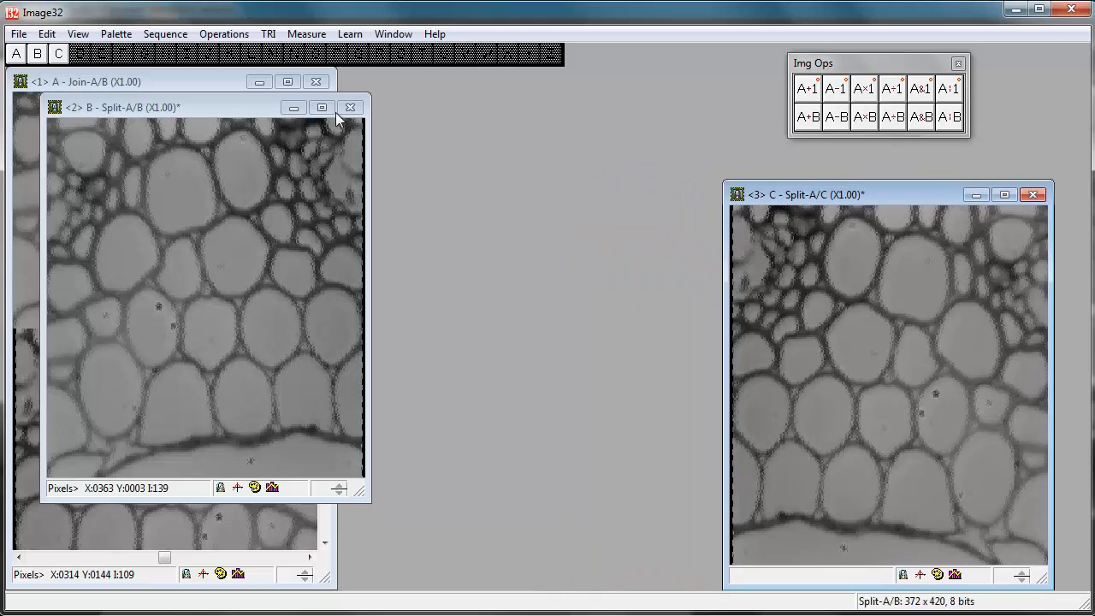
drag(247, 107, 587, 186)
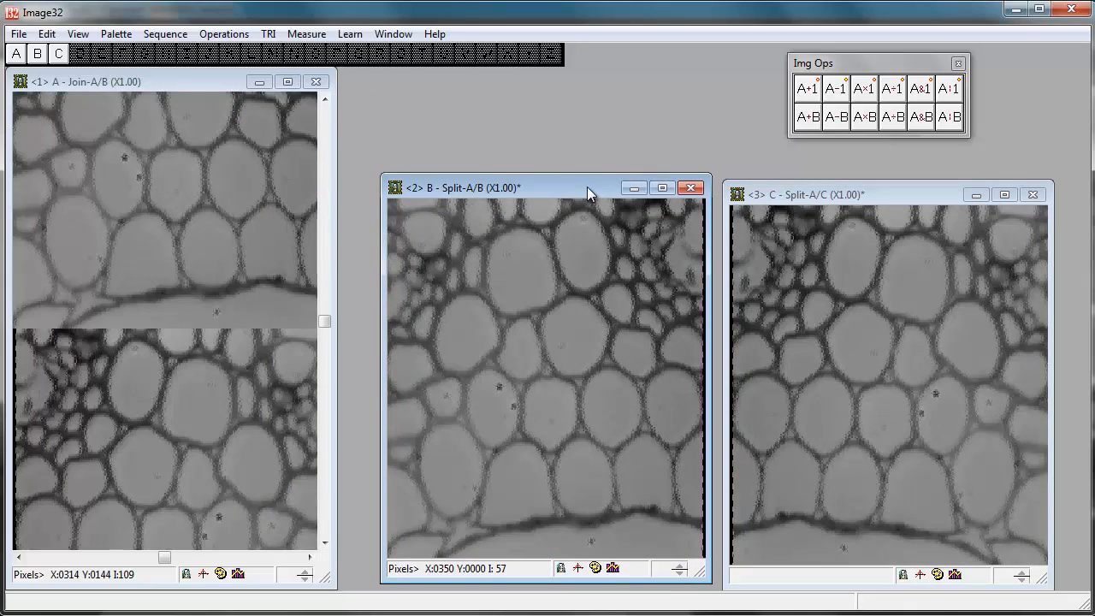
Step: Split image A with Vertical Select at about Y 207, using slot E as the first destination
click(220, 36)
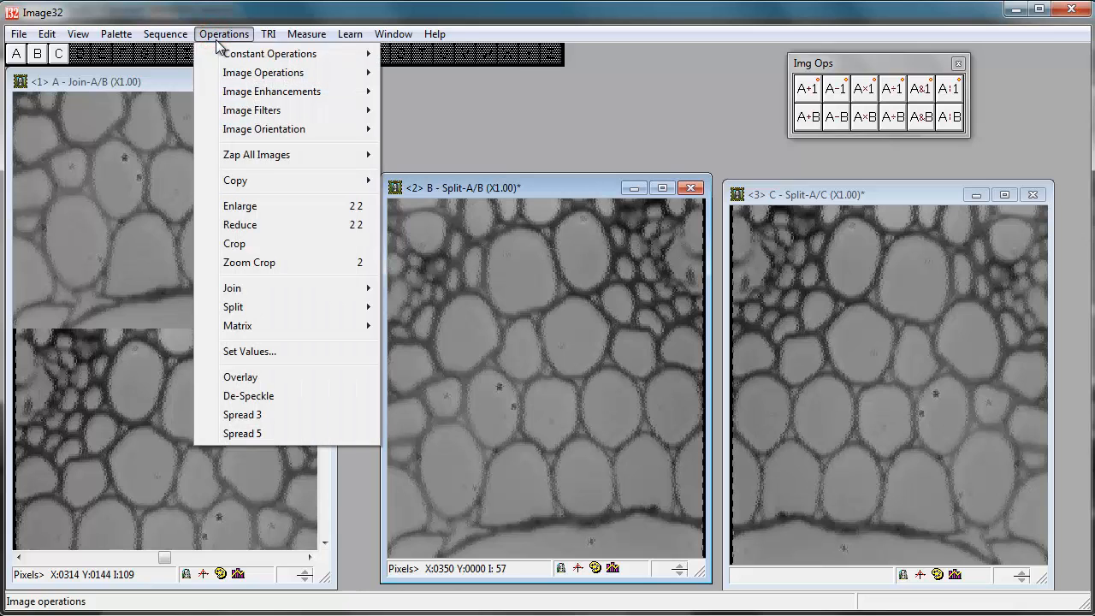
click(245, 309)
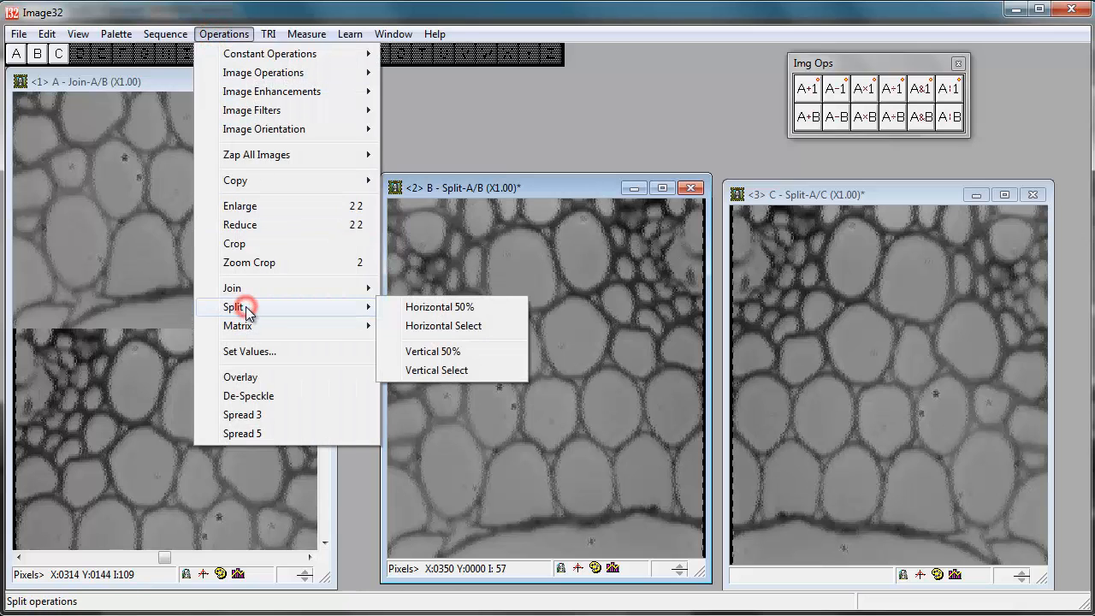
click(422, 370)
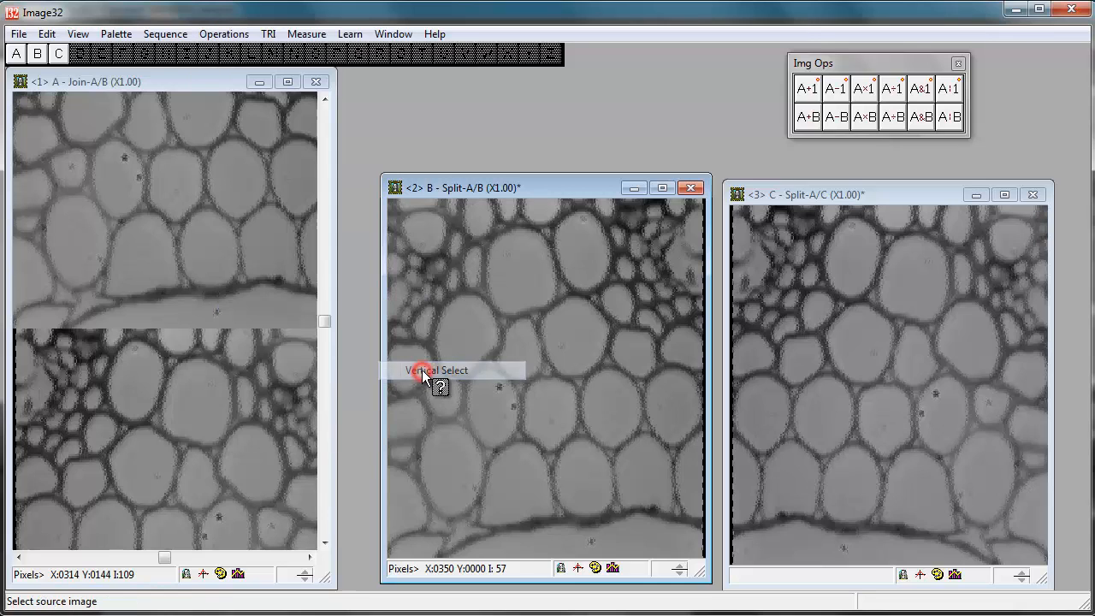
click(18, 54)
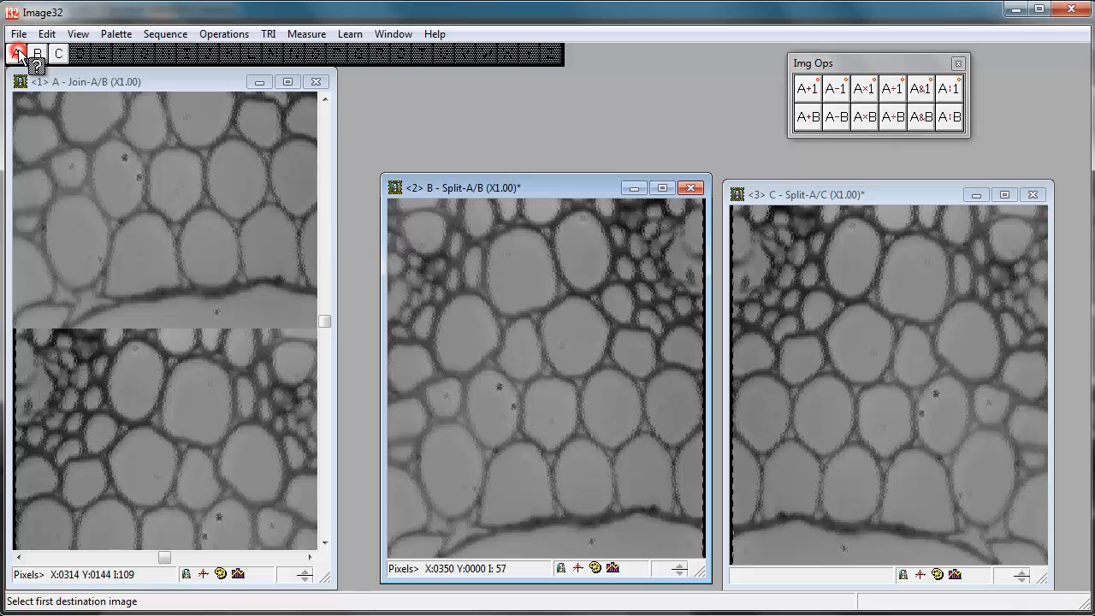
click(106, 56)
click(119, 98)
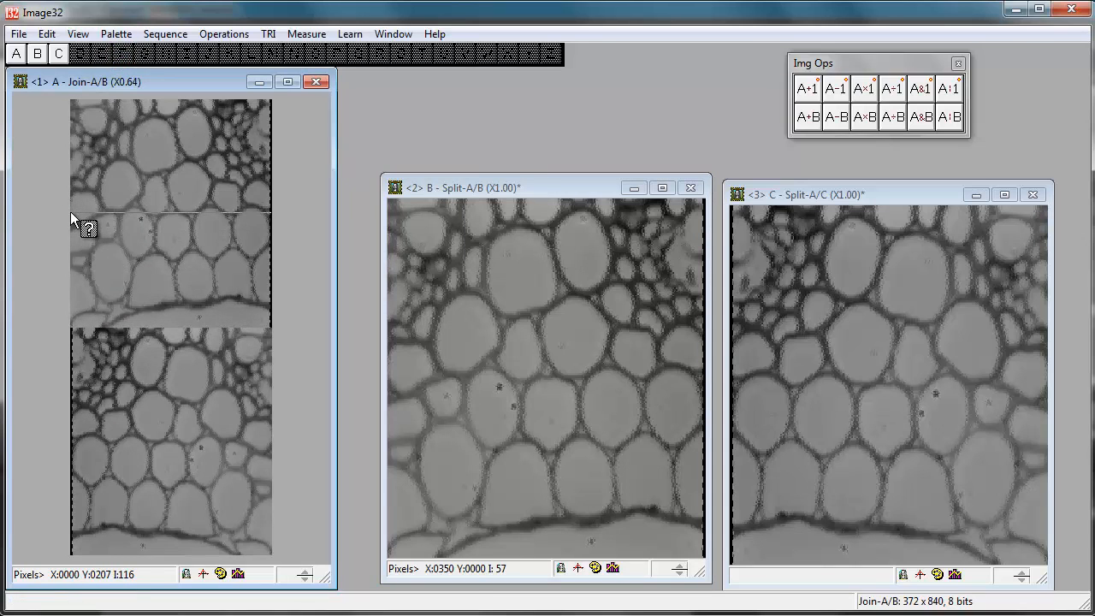
click(70, 212)
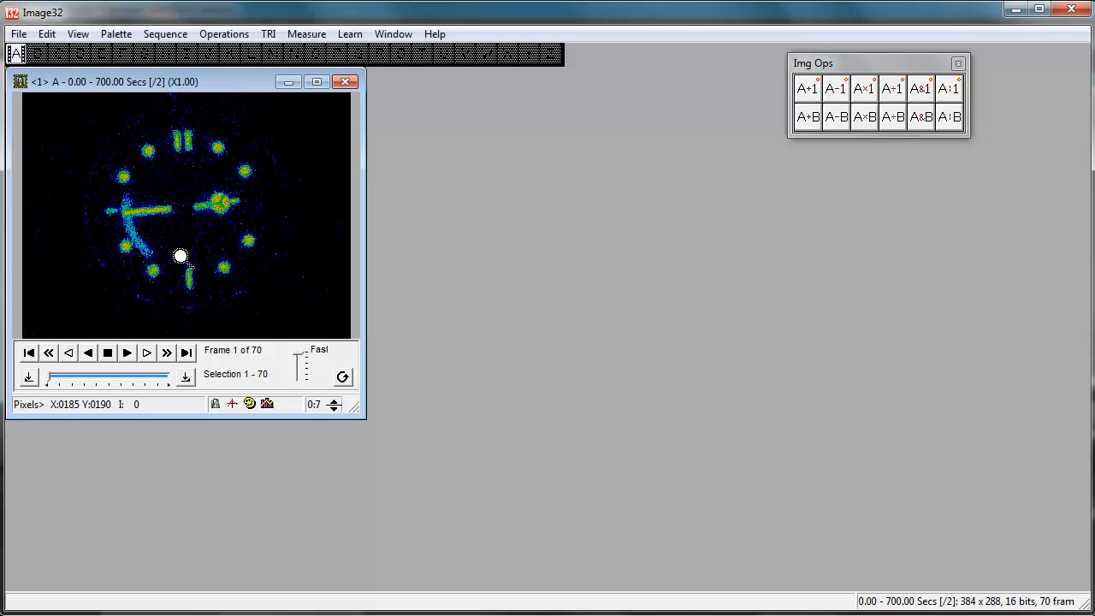
Step: Separate the frames of sequence A into individual images, using slot C as the first destination
click(165, 39)
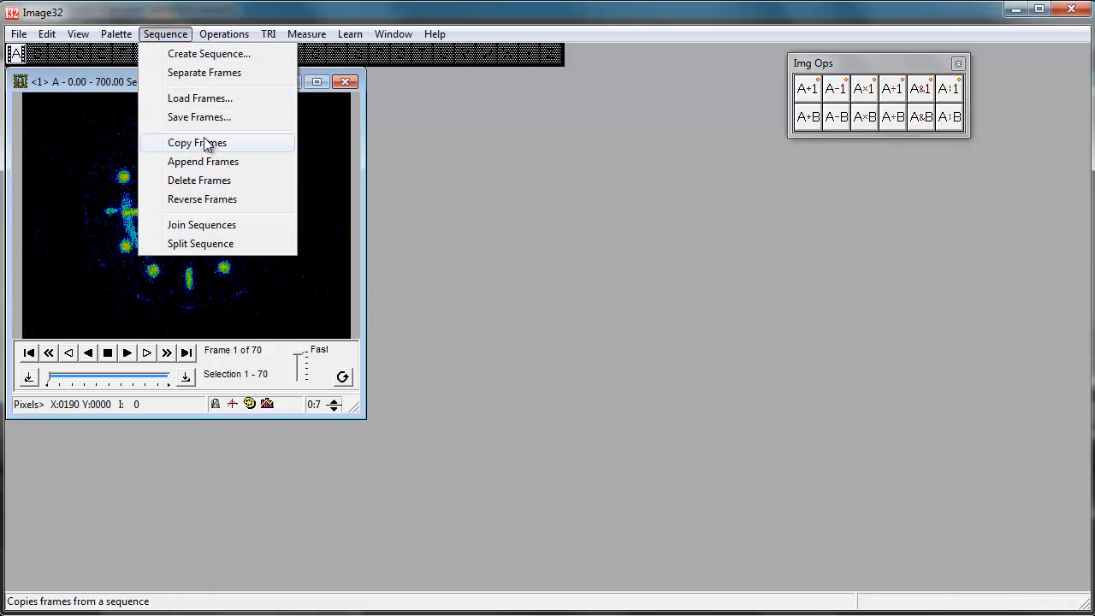
click(197, 73)
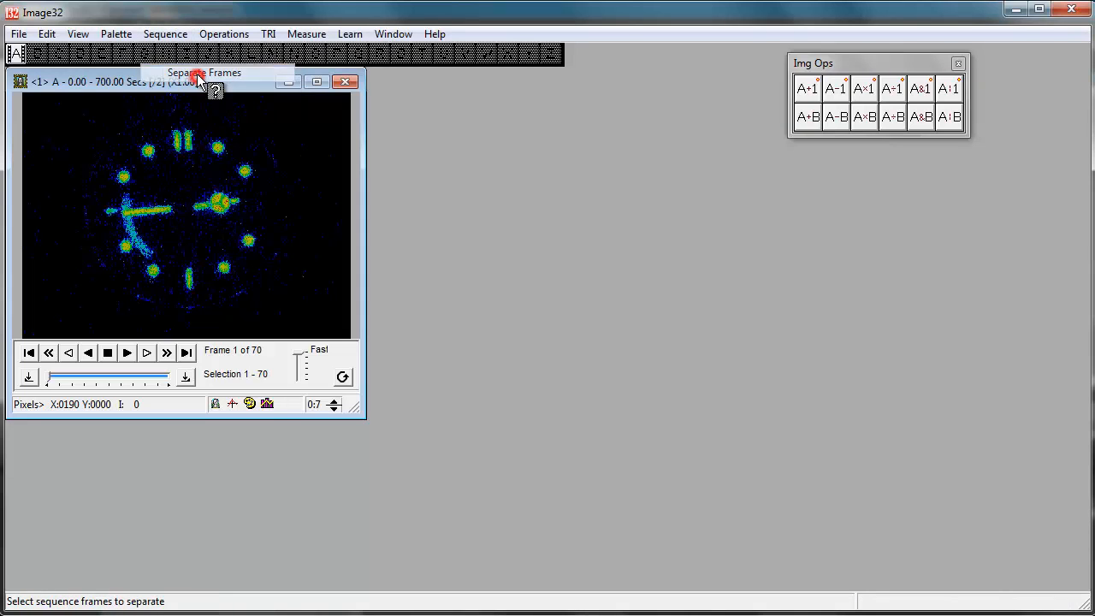
click(17, 54)
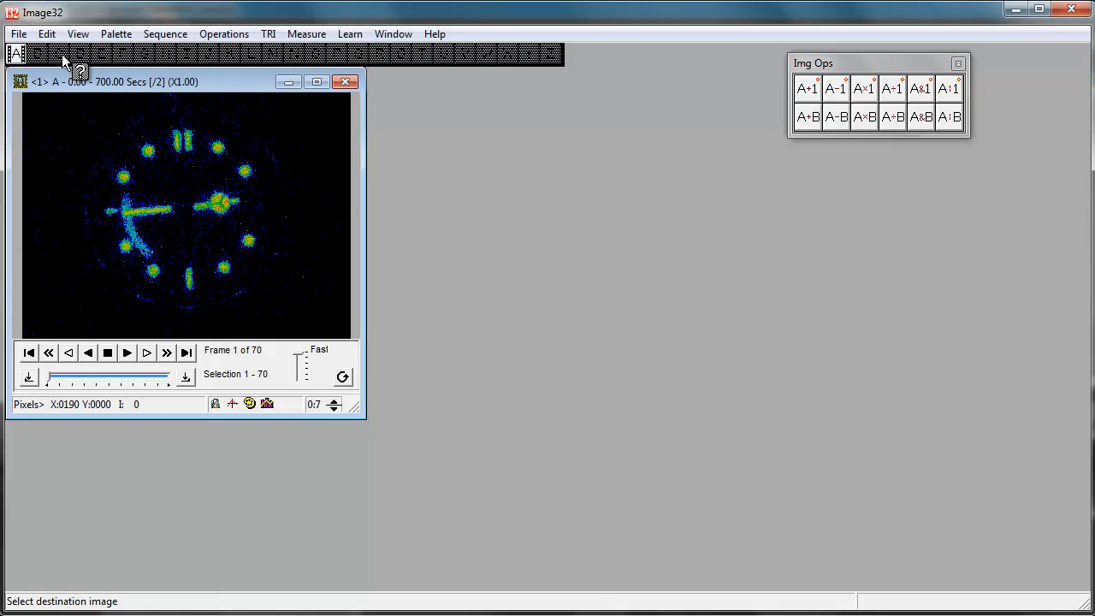
click(62, 54)
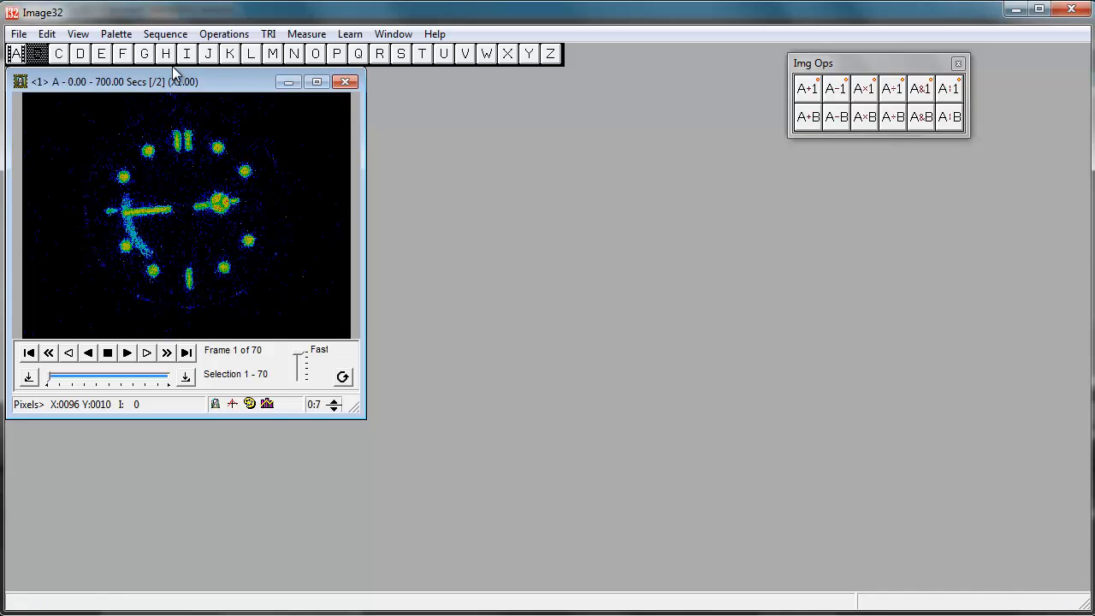
Step: Start an image matrix from the group of images C through Z
click(224, 34)
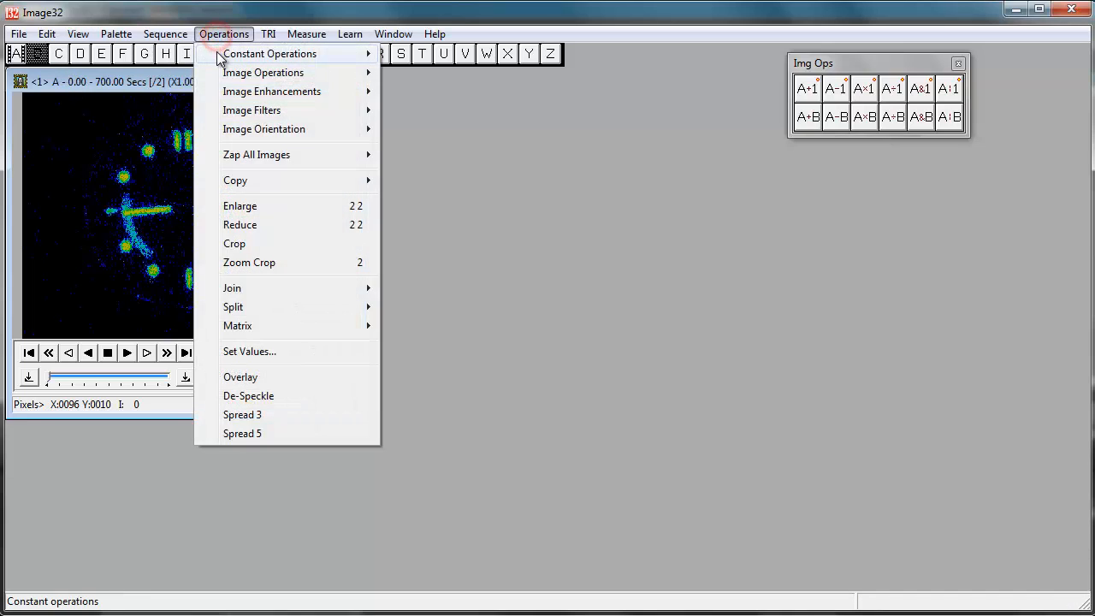
click(254, 323)
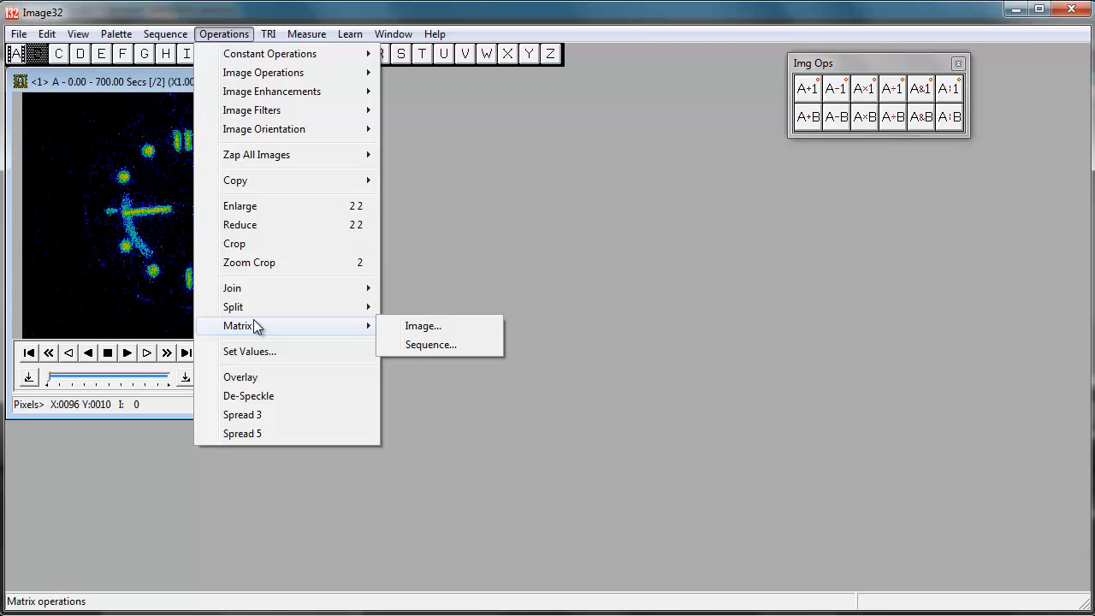
click(424, 328)
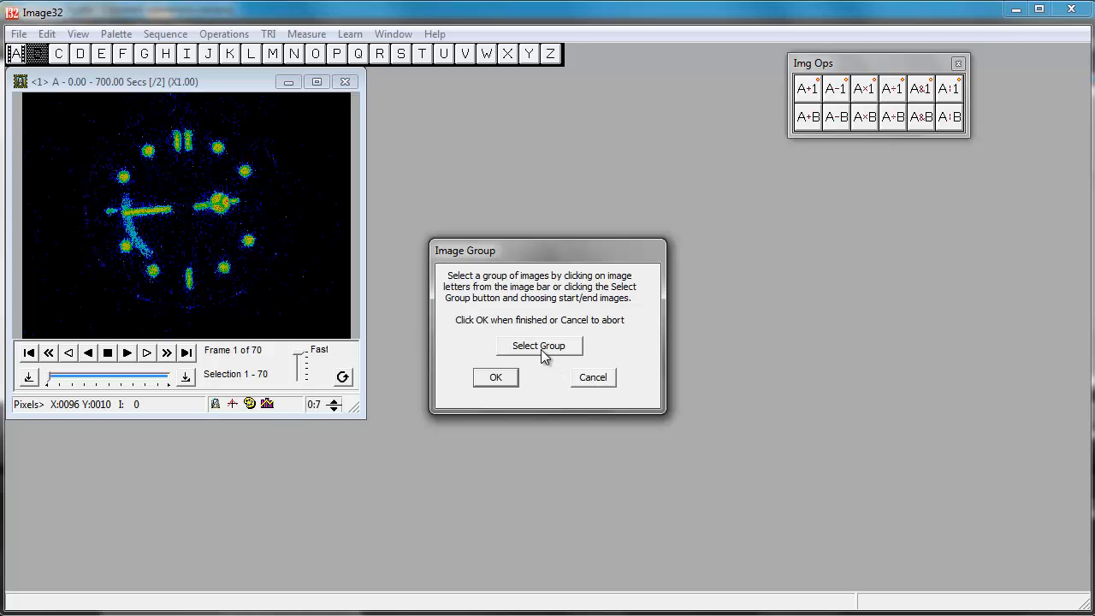
click(541, 351)
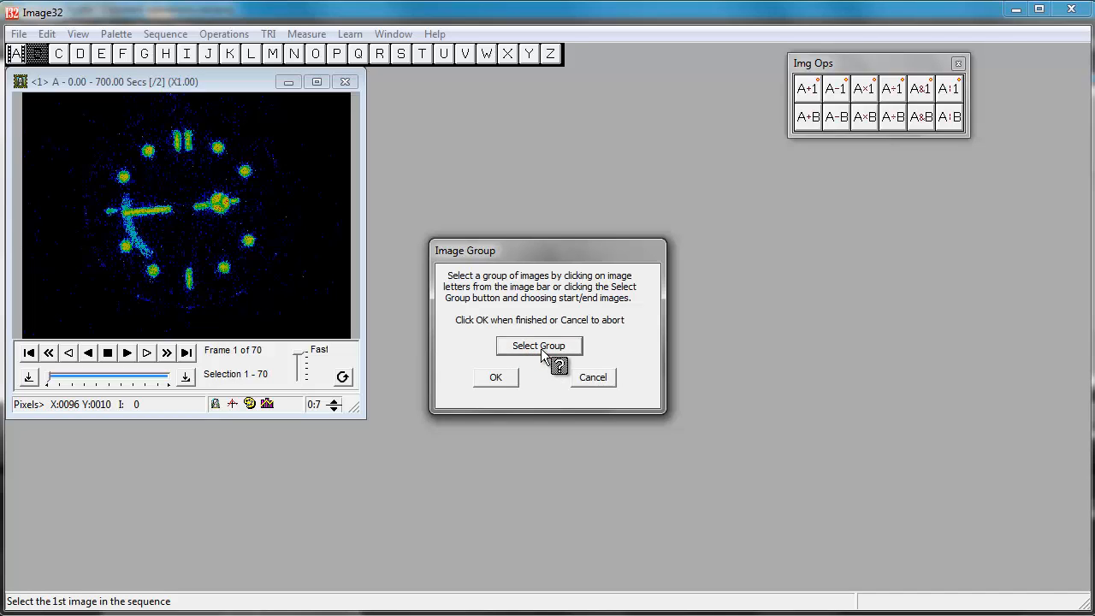
click(58, 53)
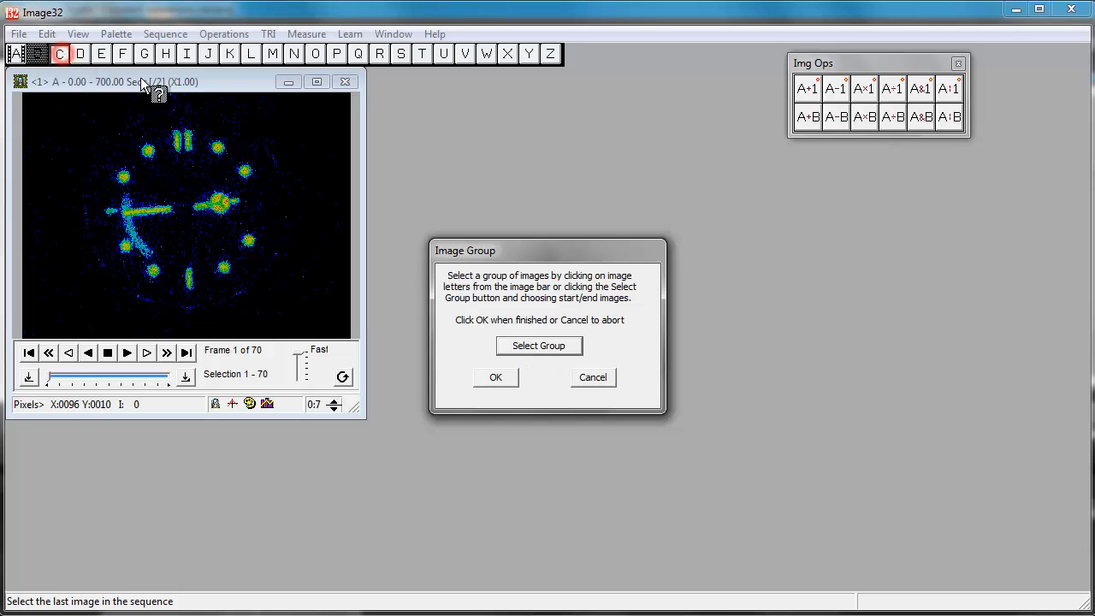
click(549, 56)
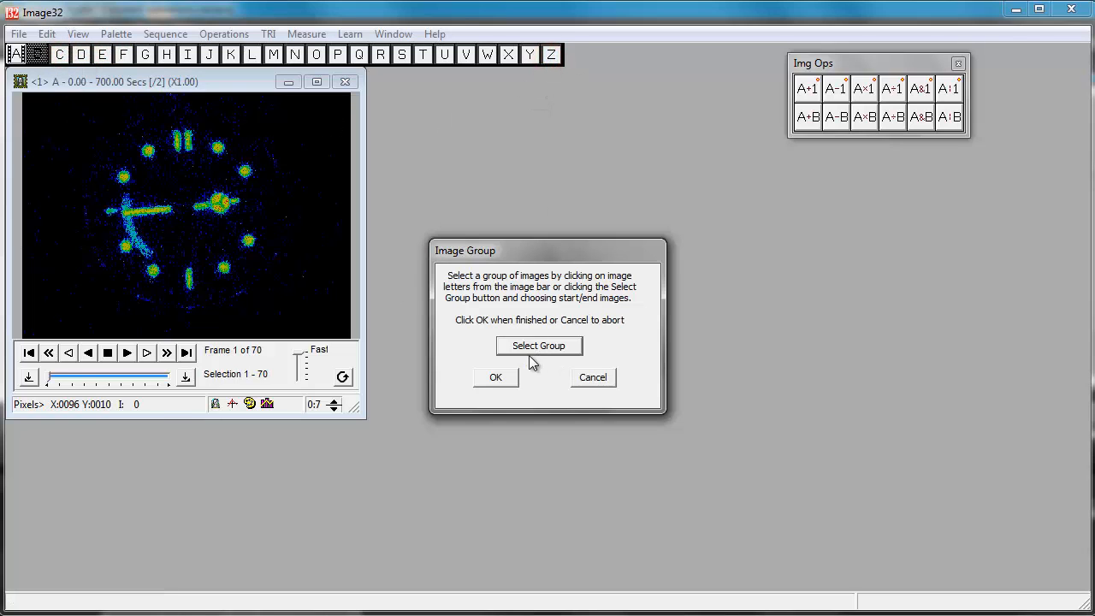
click(487, 378)
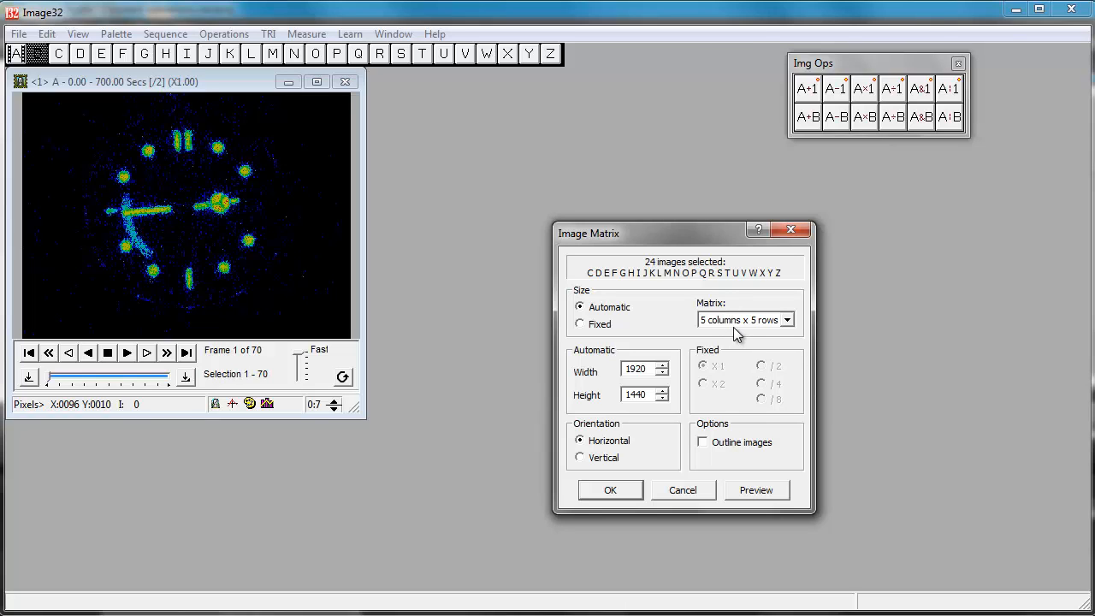
Step: Set the matrix to 4 columns x 6 rows with fixed X 1 size and horizontal orientation, and preview it
click(788, 320)
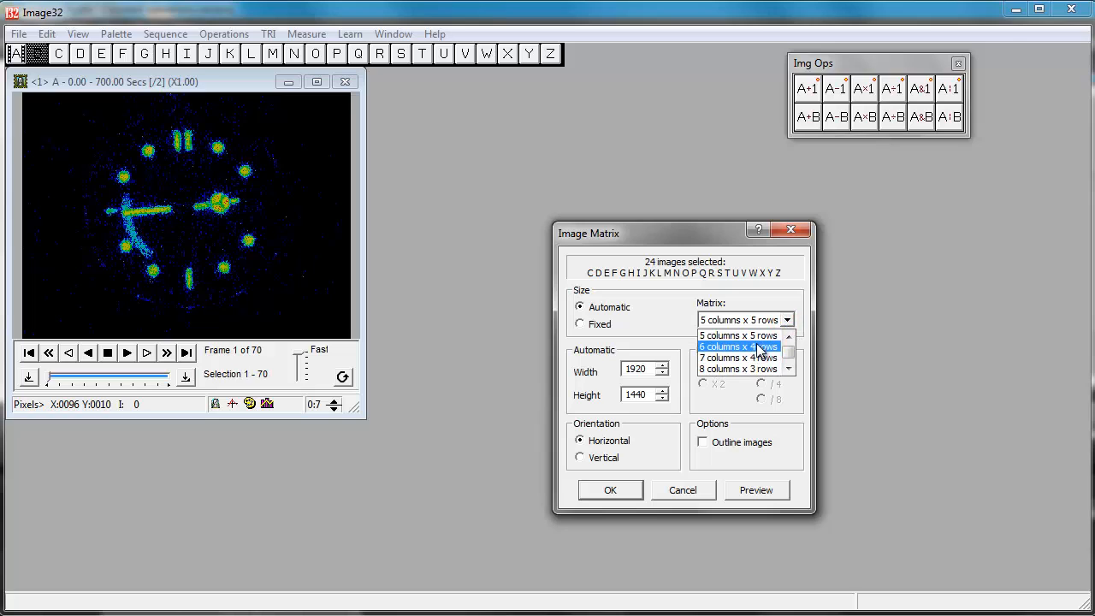
click(759, 347)
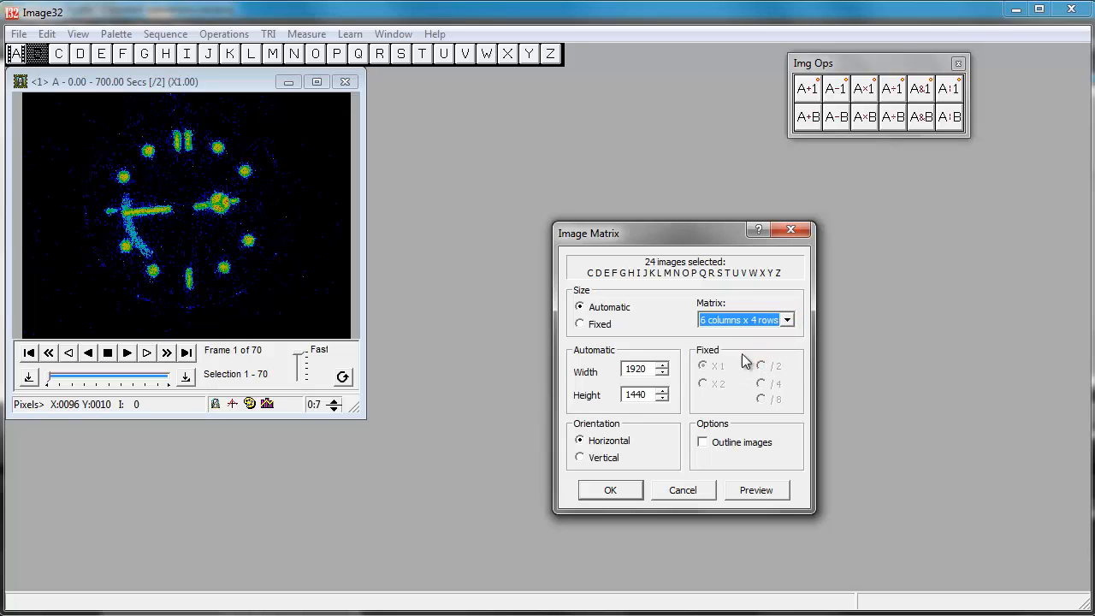
click(785, 323)
mouse_move(788, 353)
mouse_down()
mouse_move(785, 343)
mouse_move(777, 361)
mouse_up()
click(633, 328)
click(580, 323)
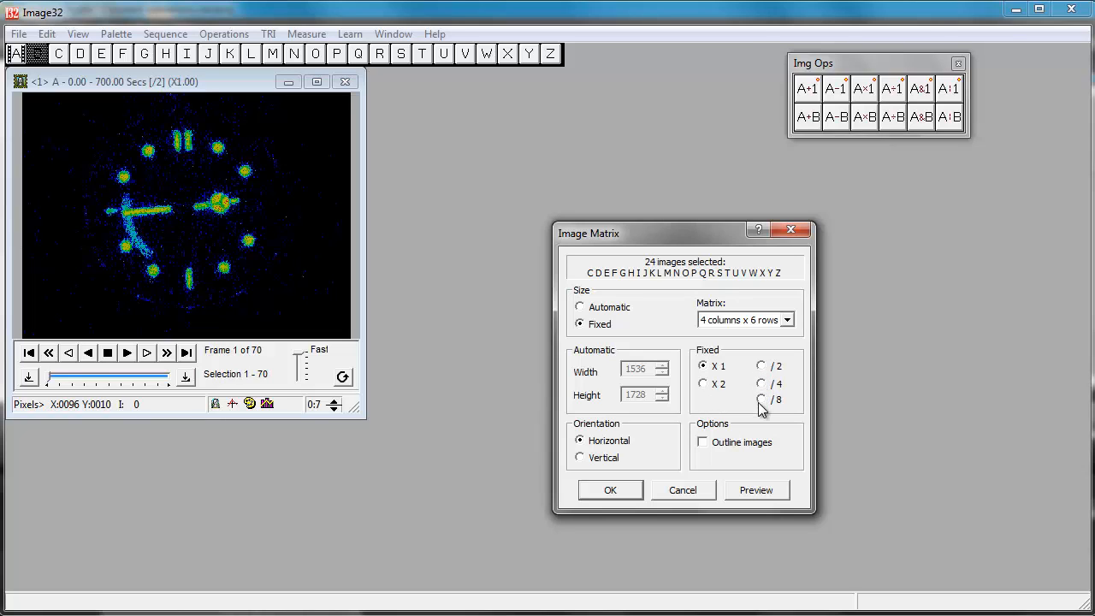
click(597, 443)
click(756, 492)
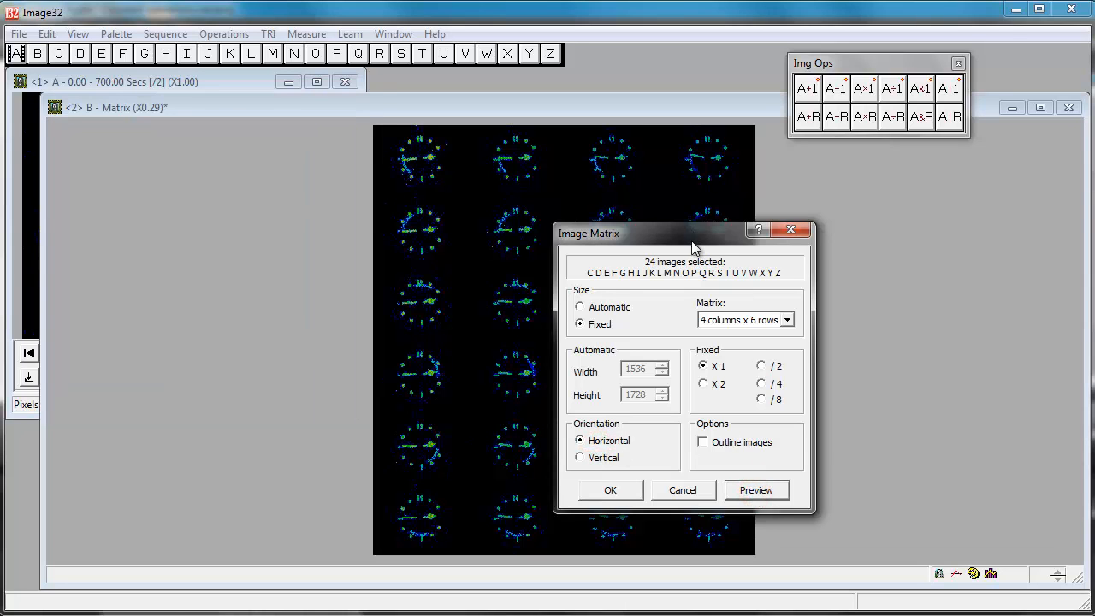
Step: Change the image matrix to vertical orientation with outlined images, previewing each change with the dialog moved aside
drag(693, 243, 1003, 271)
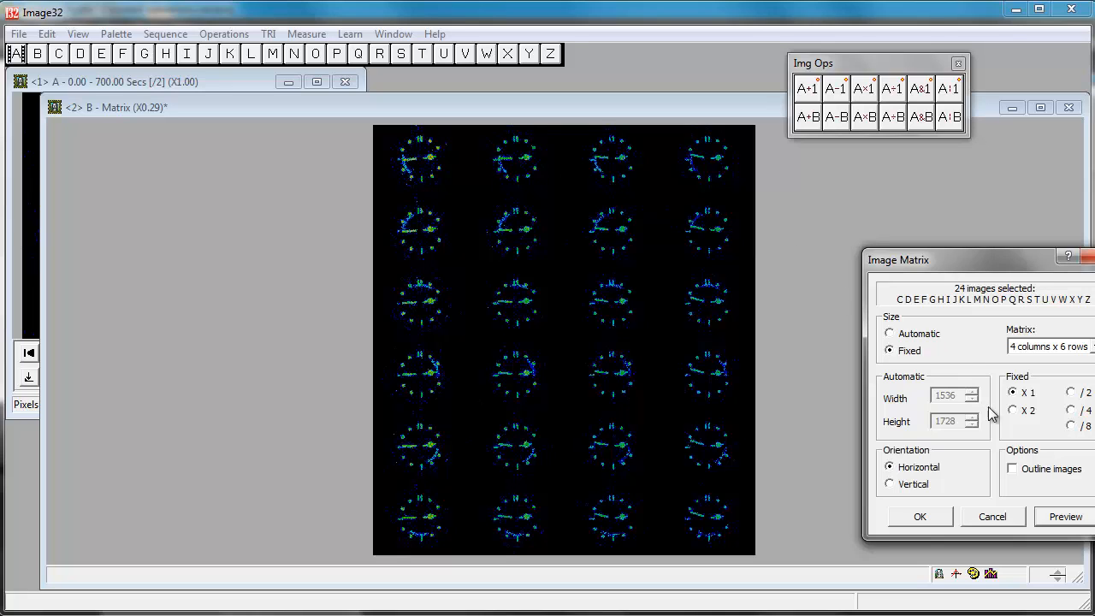
click(907, 484)
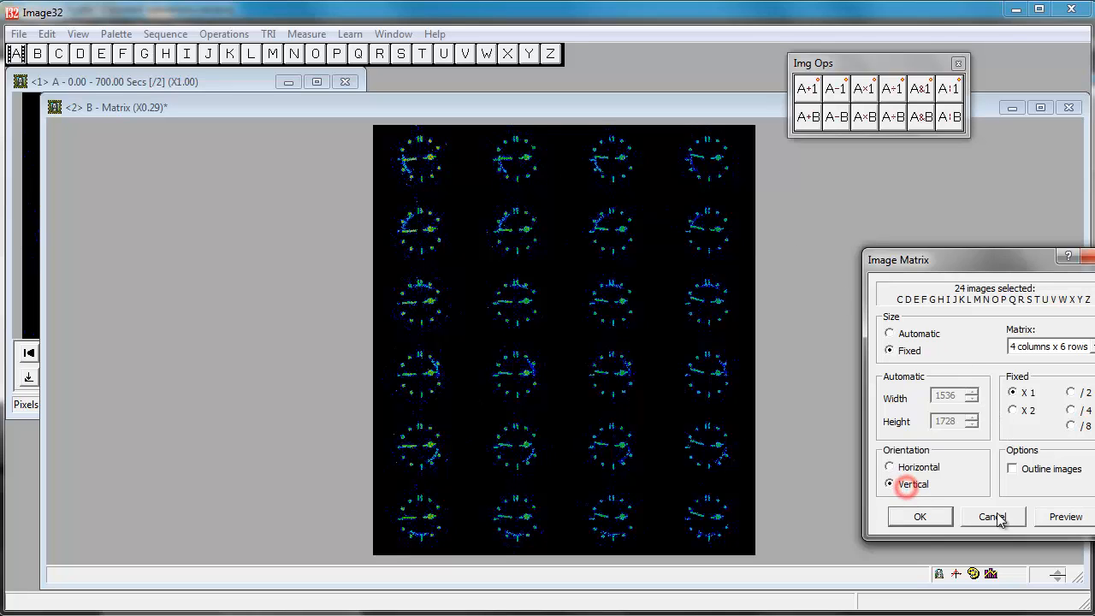
click(1065, 519)
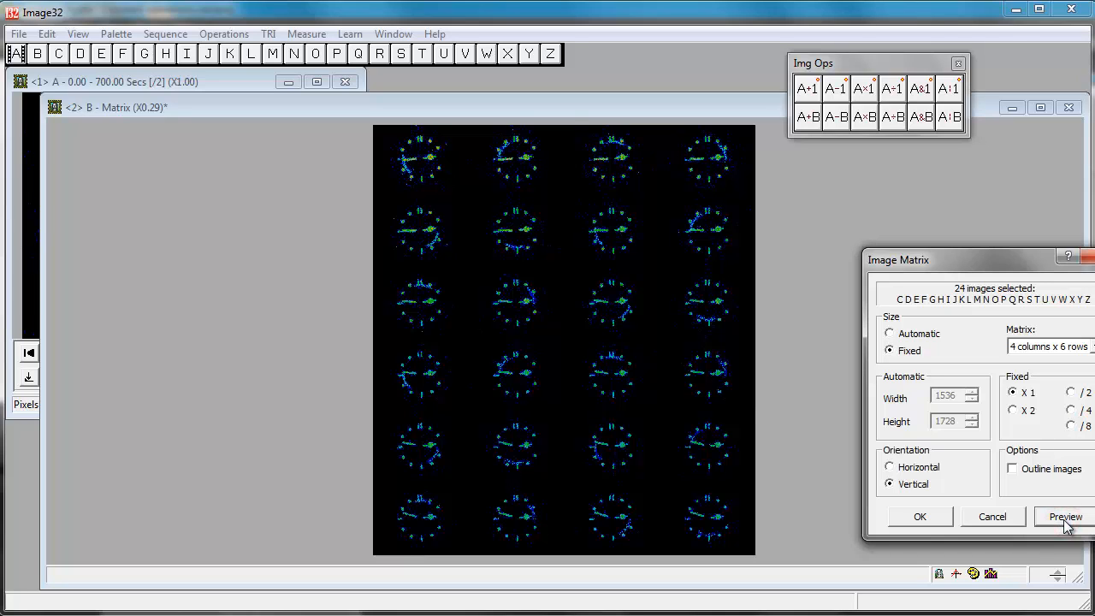
click(1045, 471)
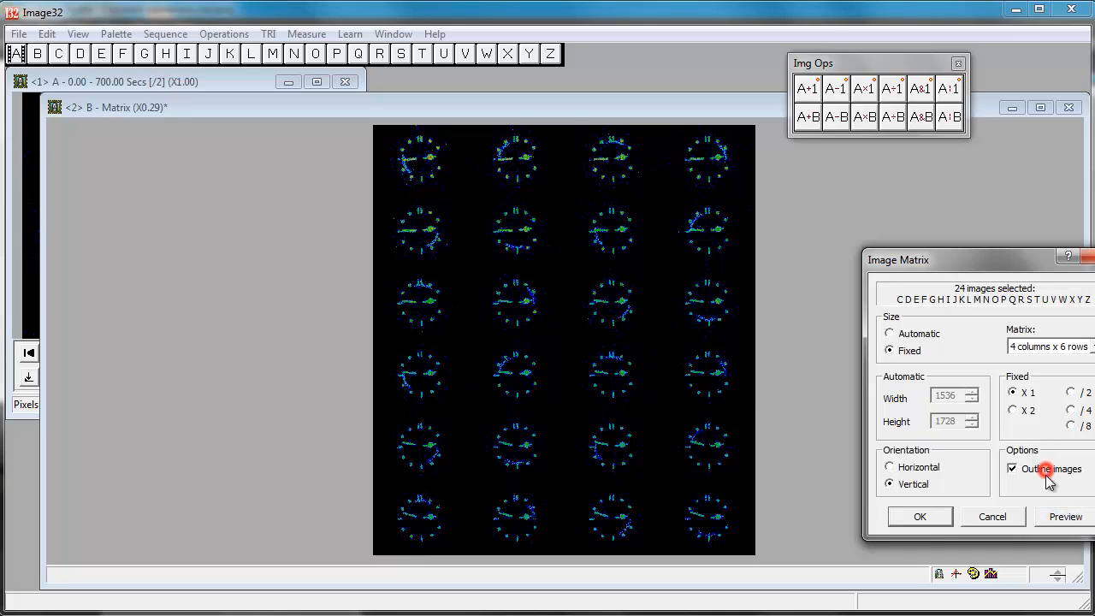
click(1066, 518)
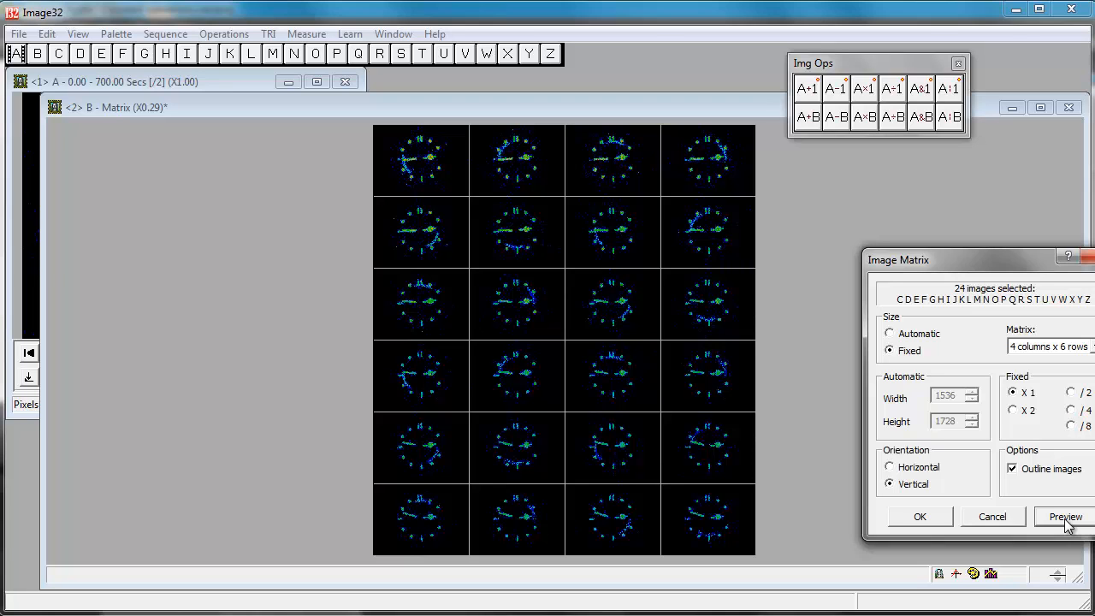
Step: Create the image matrix in slot B and fit the whole matrix in its window
click(900, 517)
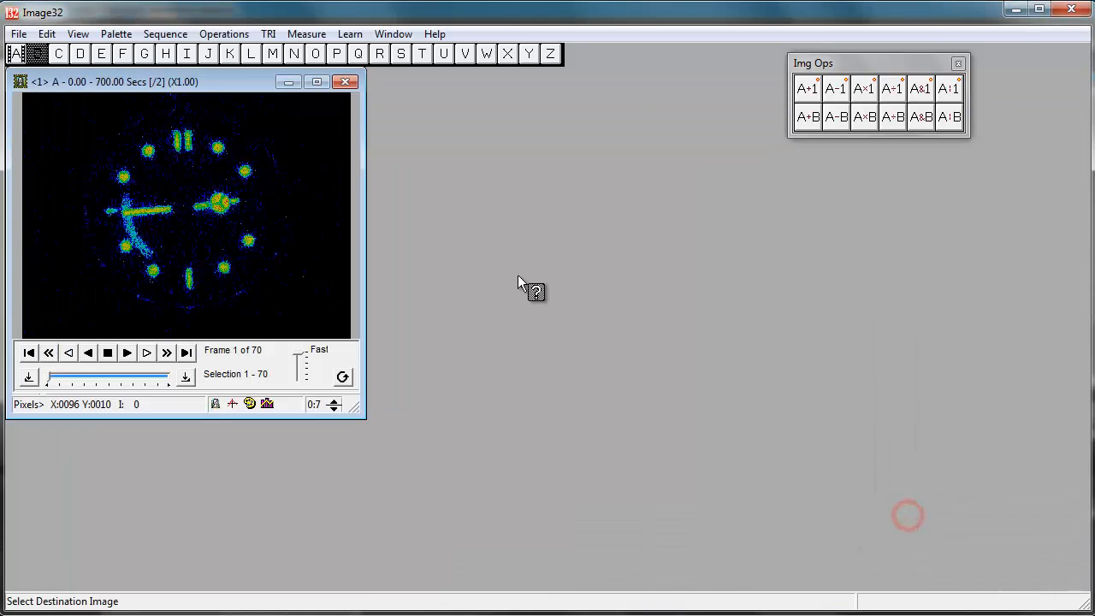
click(37, 53)
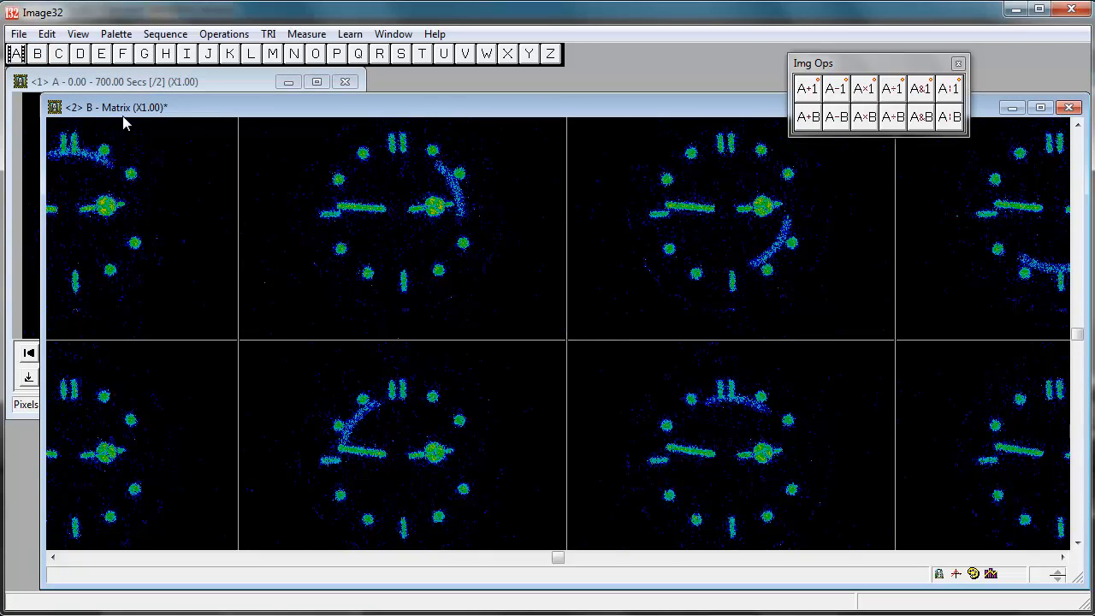
double_click(281, 310)
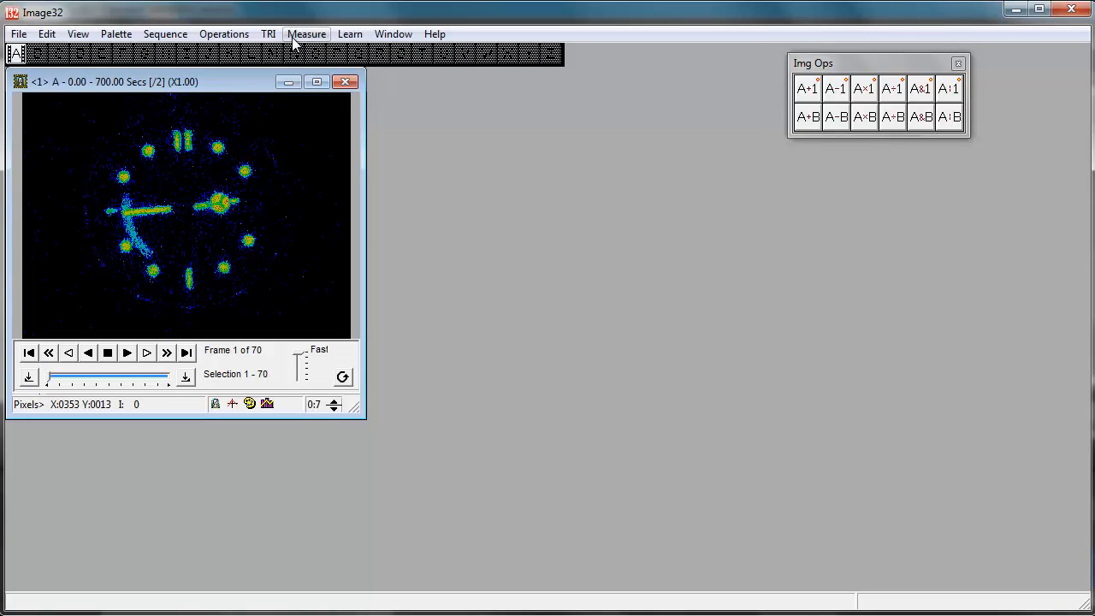
Step: Start a sequence matrix of sequence A and preview it at 9 columns x 8 rows, fixed /2 size, moving the dialog aside
click(220, 36)
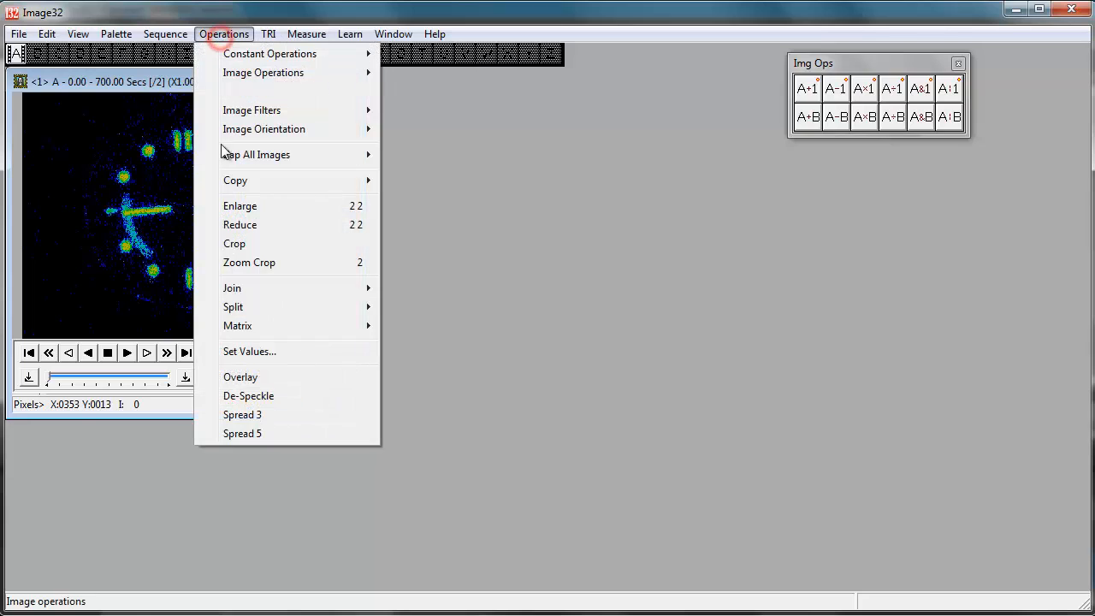
mouse_move(246, 326)
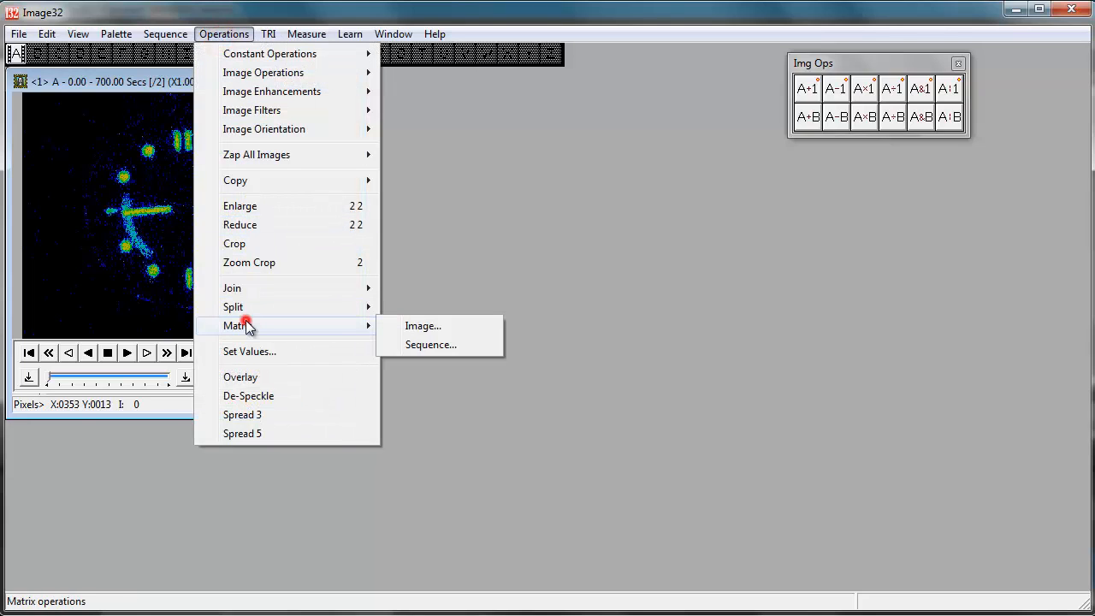
click(419, 349)
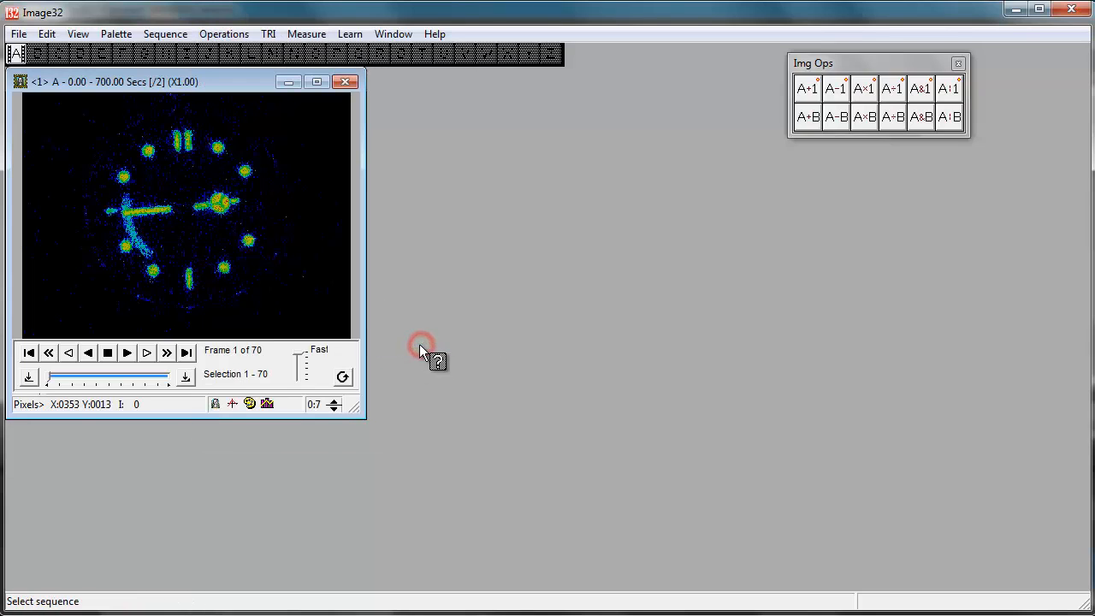
click(16, 54)
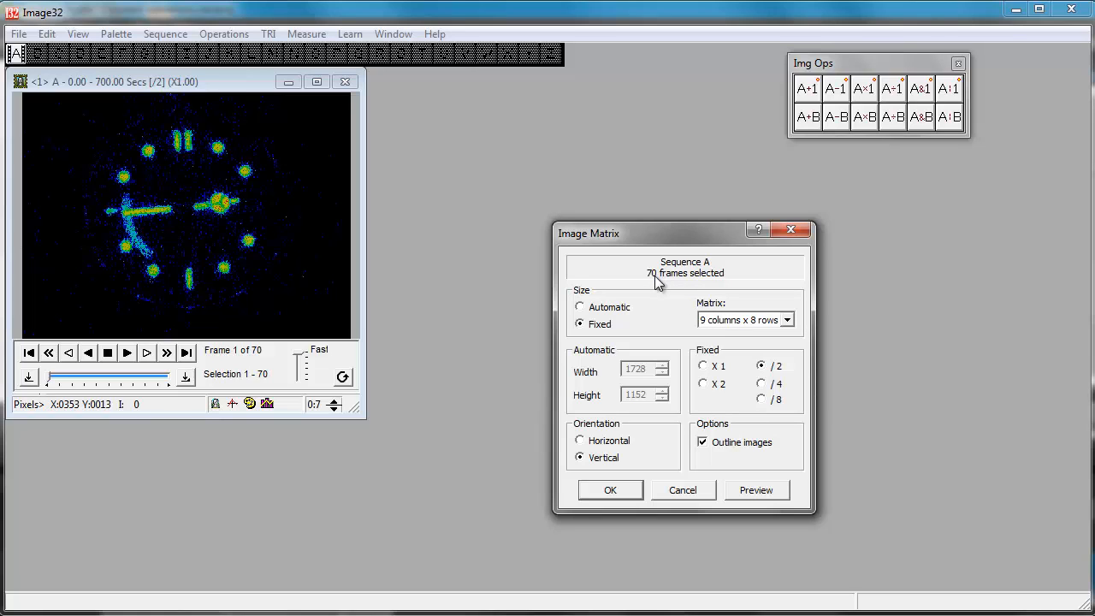
click(758, 494)
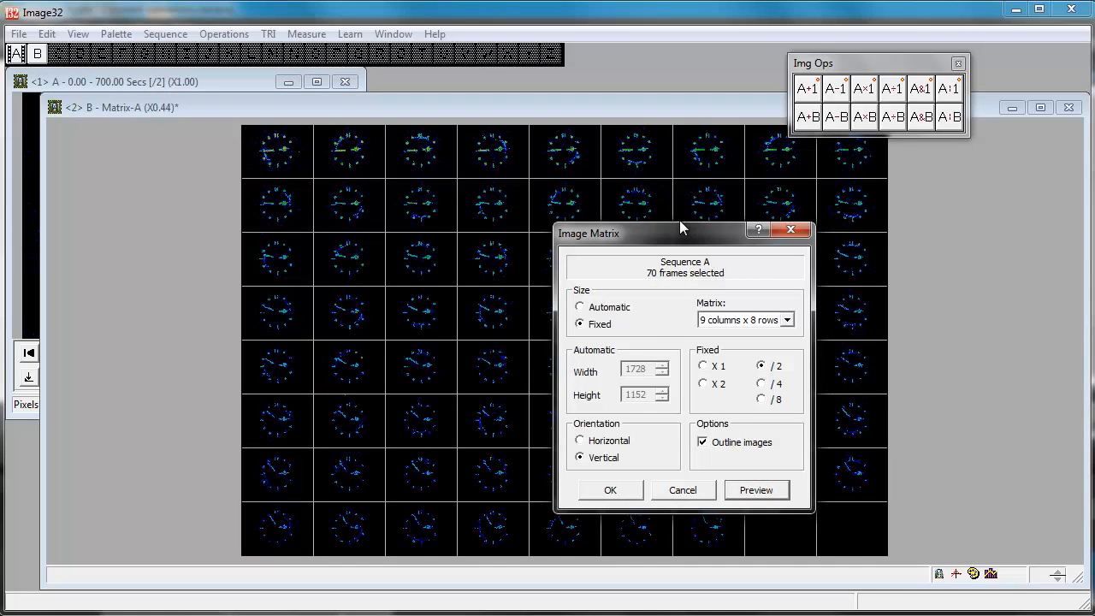
drag(679, 229, 1011, 210)
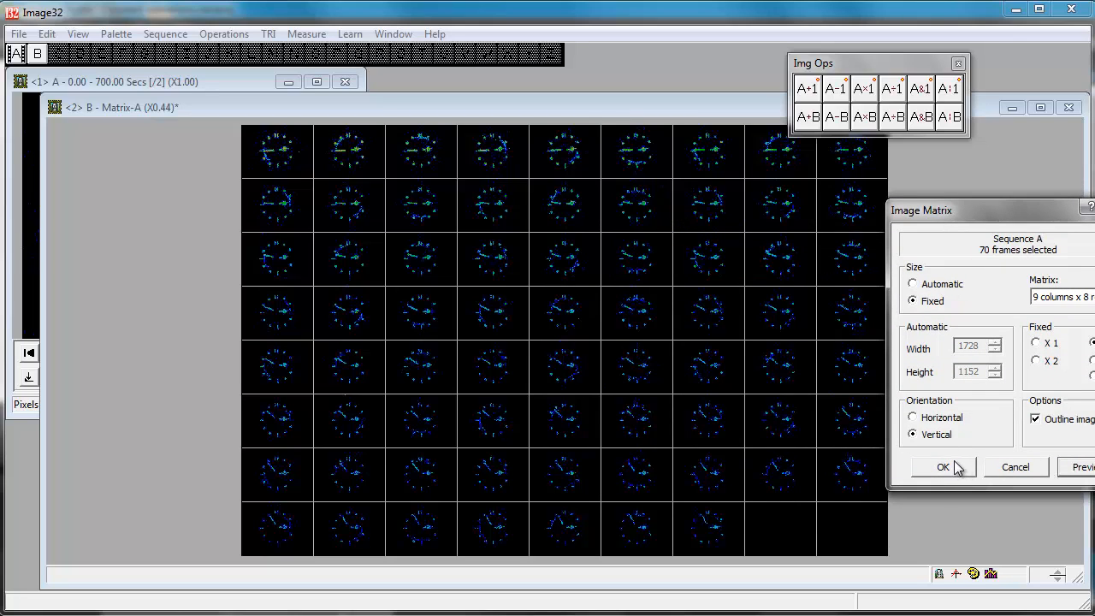
Step: Switch the sequence matrix to horizontal orientation and create it in slot B, fitting the result in its window
click(937, 419)
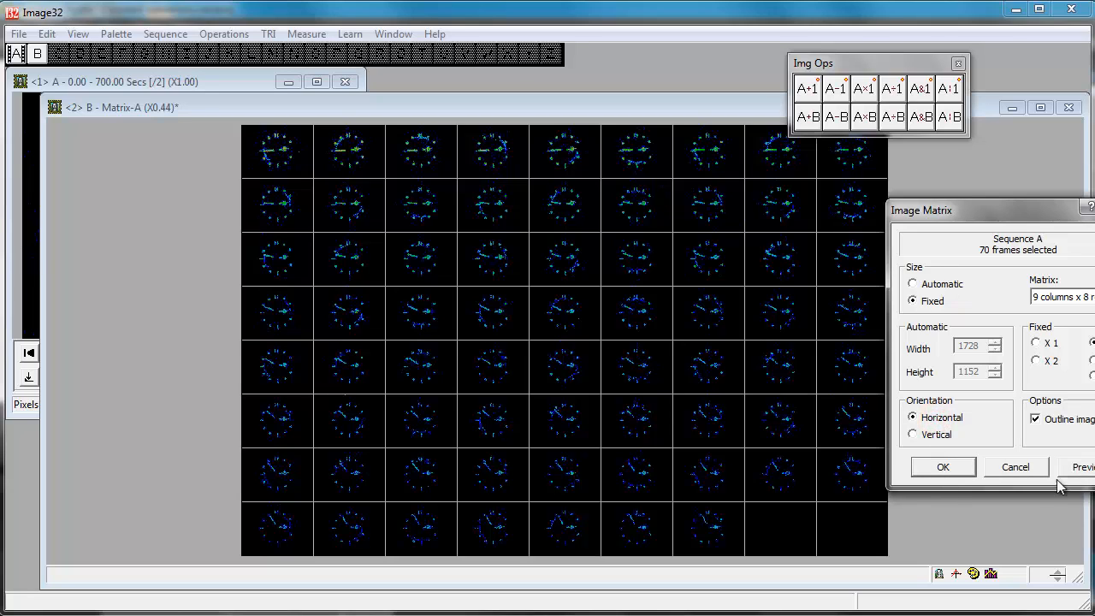
click(1085, 467)
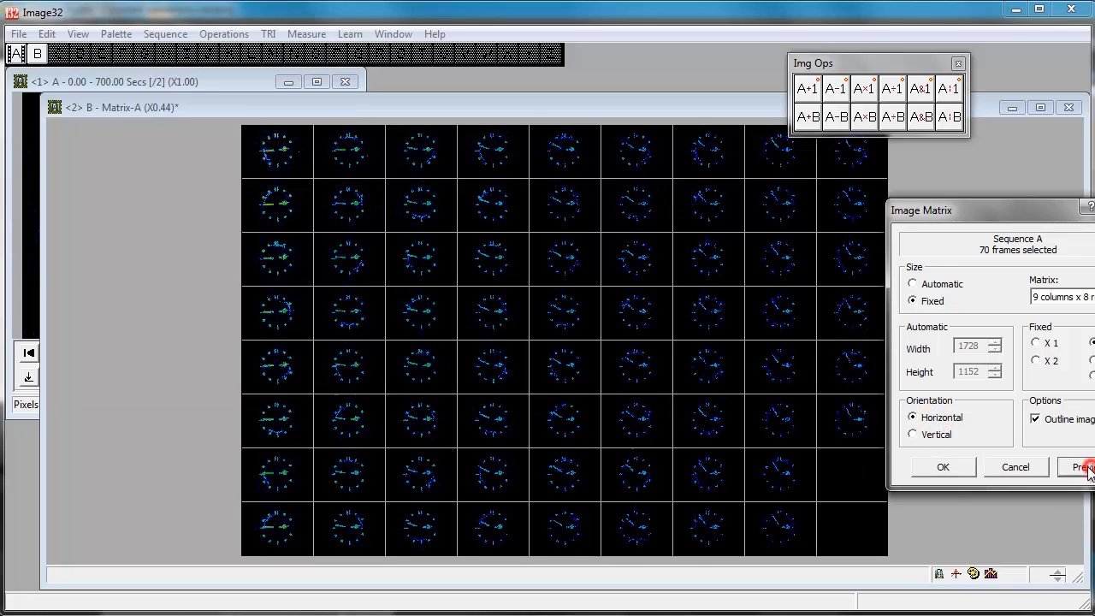
click(960, 467)
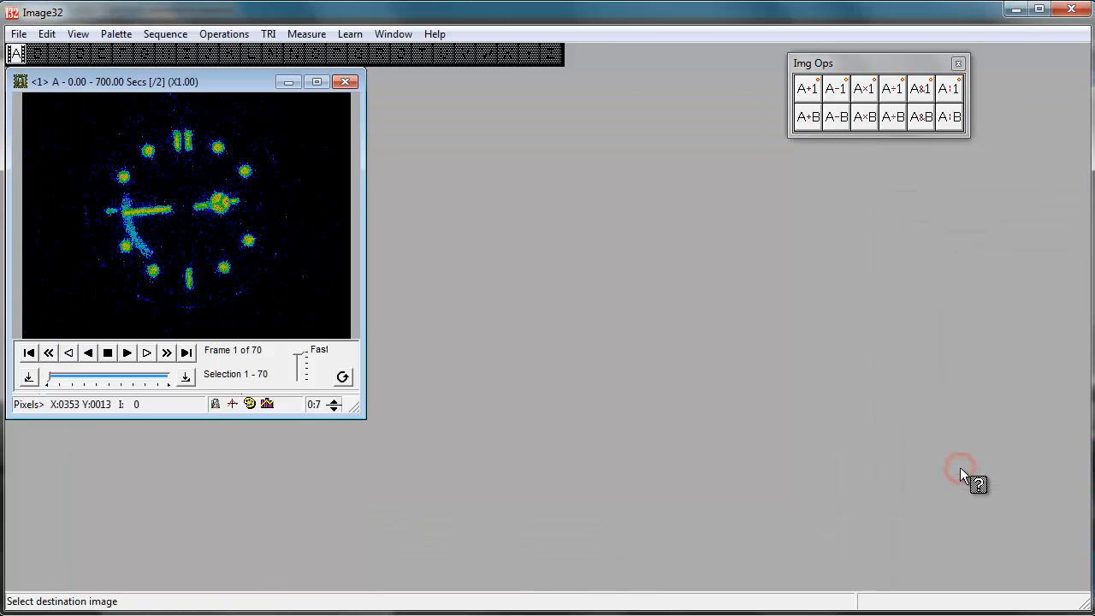
click(38, 55)
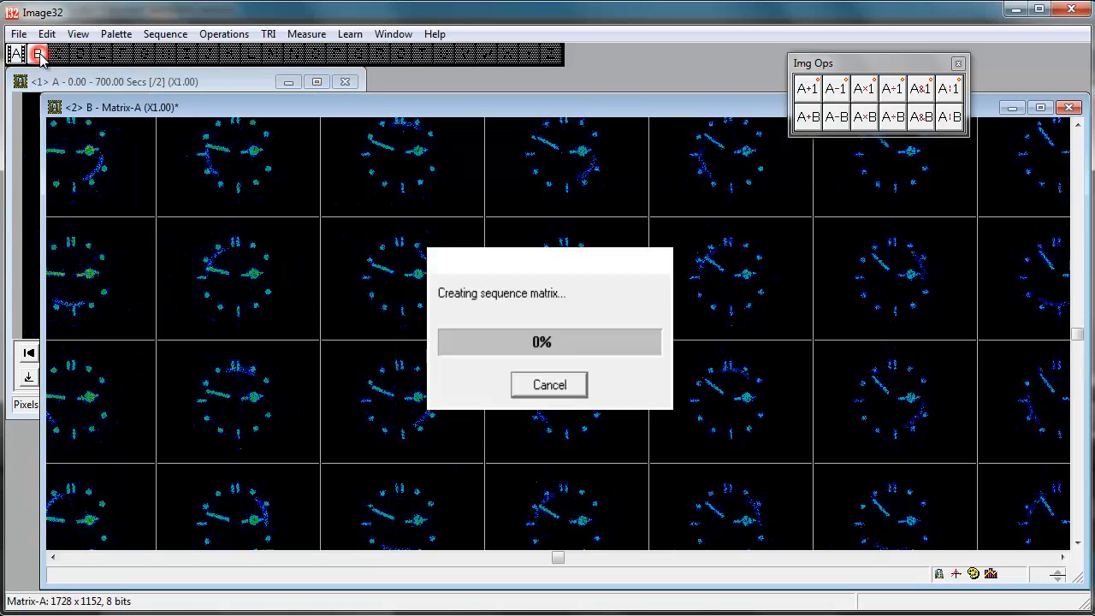
click(397, 305)
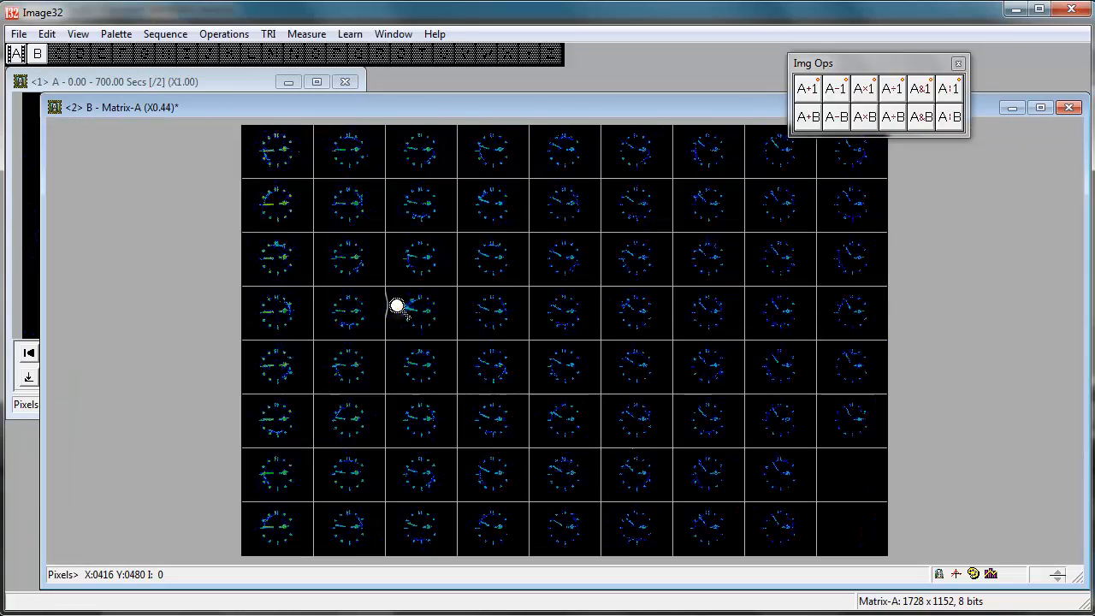